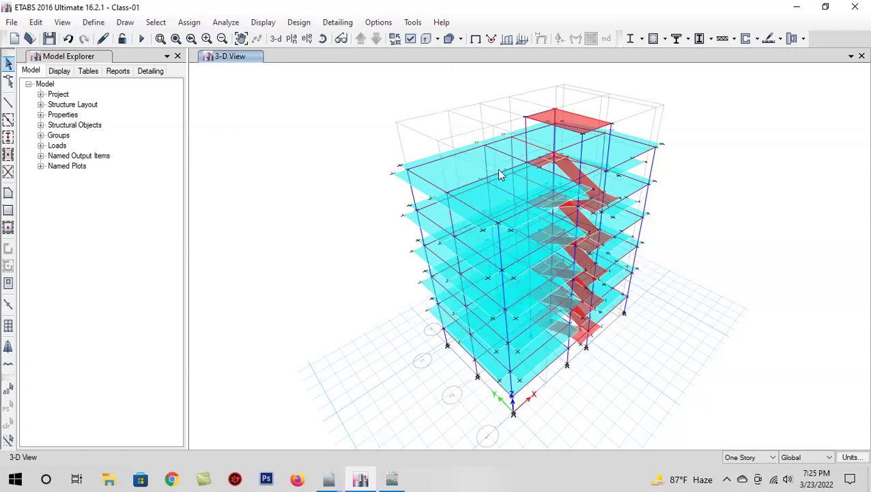
Open the load pattern definitions for the building model.
{"action": "left_click", "coordinate": [95, 22]}
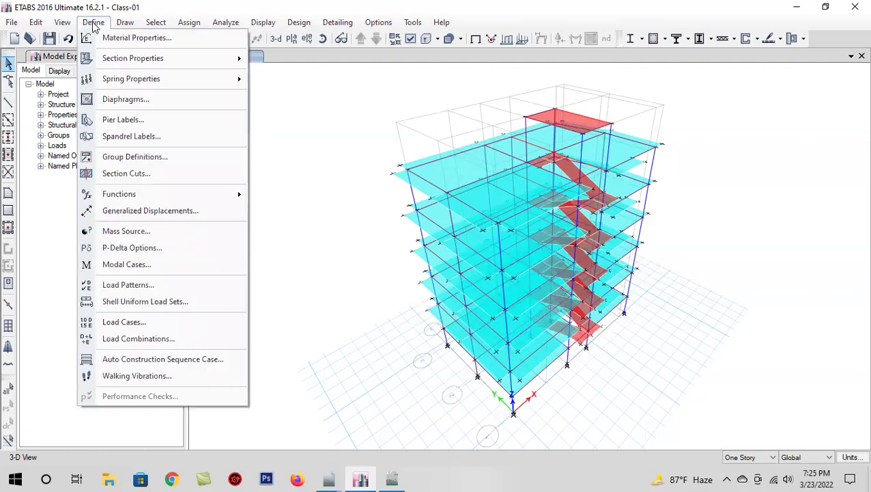
{"action": "left_click", "coordinate": [206, 287]}
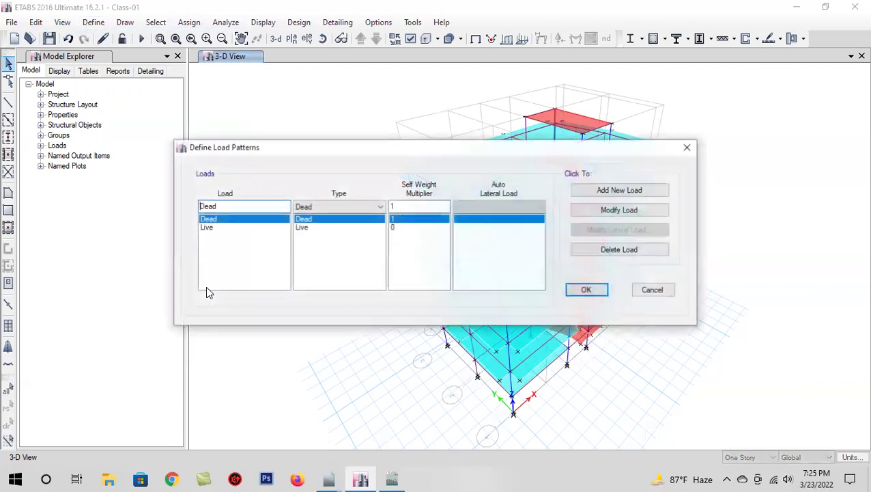
{"action": "double_click", "coordinate": [237, 207]}
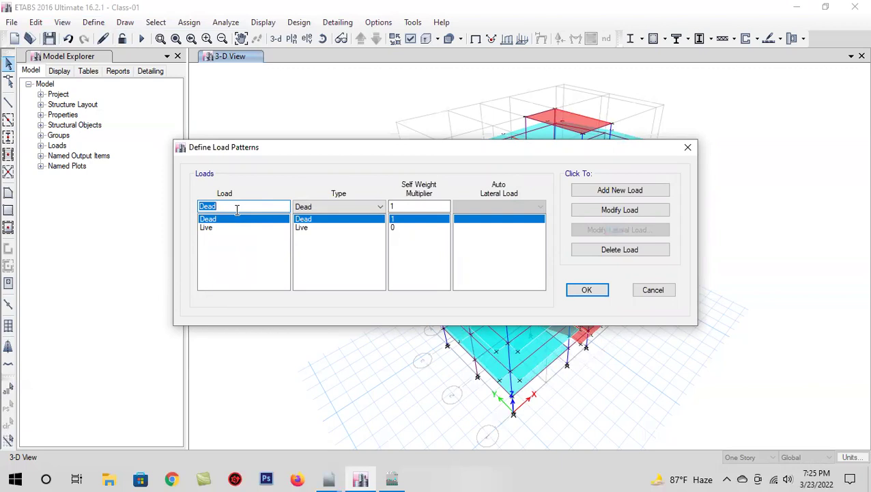
{"action": "type", "text": "fl"}
{"action": "key", "text": "BackSpace"}
{"action": "key", "text": "BackSpace"}
{"action": "left_click", "coordinate": [239, 219]}
{"action": "left_click", "coordinate": [226, 228]}
{"action": "left_click", "coordinate": [227, 220]}
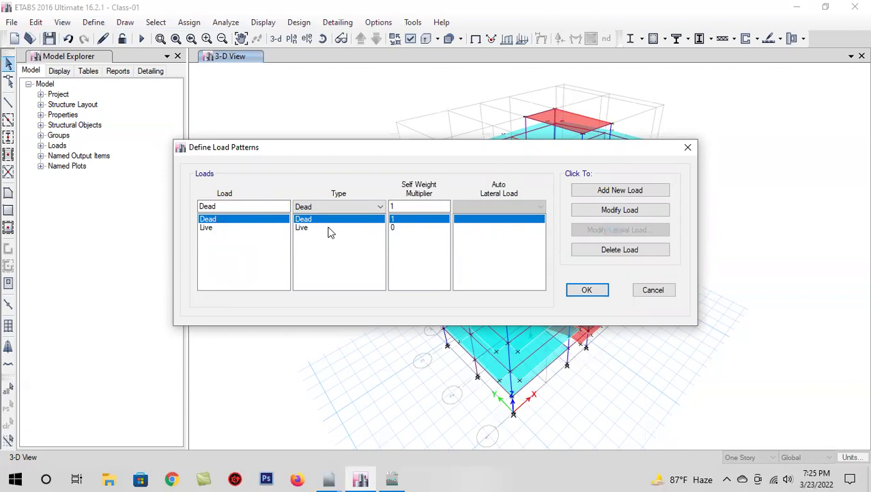
Add a new load pattern named FF with the Super Dead type.
{"action": "double_click", "coordinate": [259, 208]}
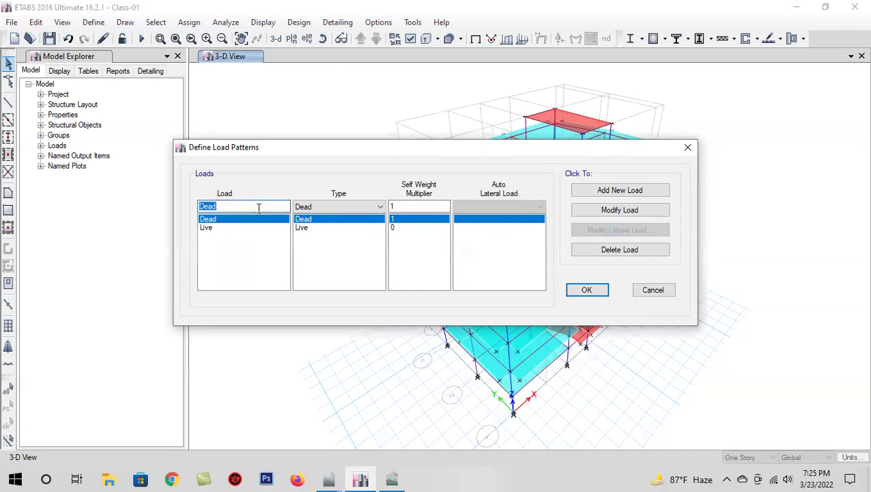
{"action": "key", "text": "BackSpace"}
{"action": "type", "text": "g"}
{"action": "key", "text": "BackSpace"}
{"action": "type", "text": "FF"}
{"action": "left_click", "coordinate": [314, 207]}
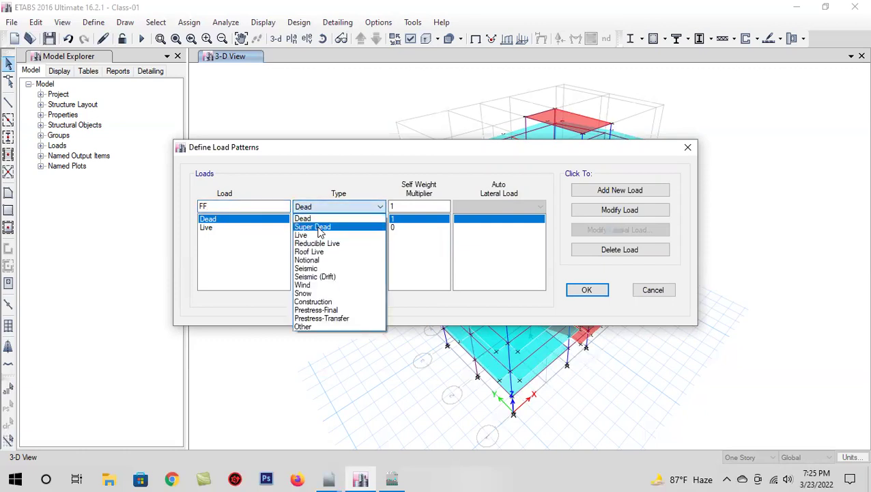
{"action": "left_click", "coordinate": [318, 229]}
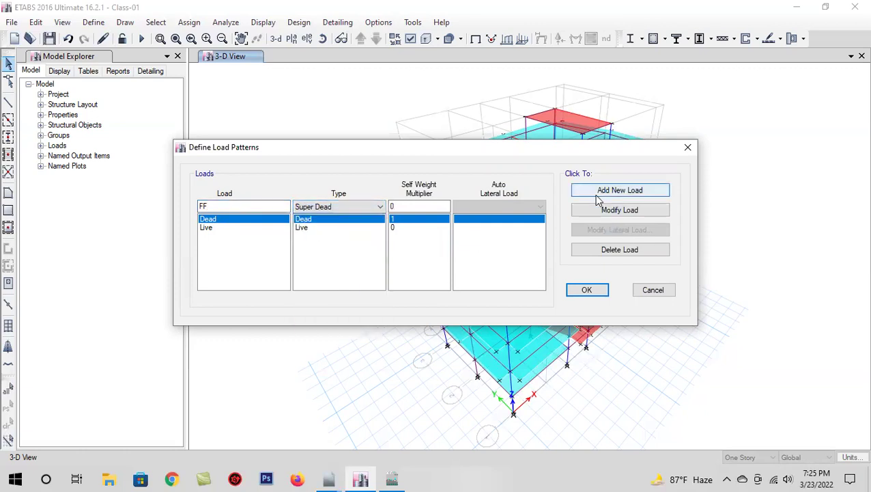
{"action": "left_click", "coordinate": [605, 190]}
Add a second Super Dead load pattern named PW.
{"action": "double_click", "coordinate": [252, 206]}
{"action": "type", "text": "PW"}
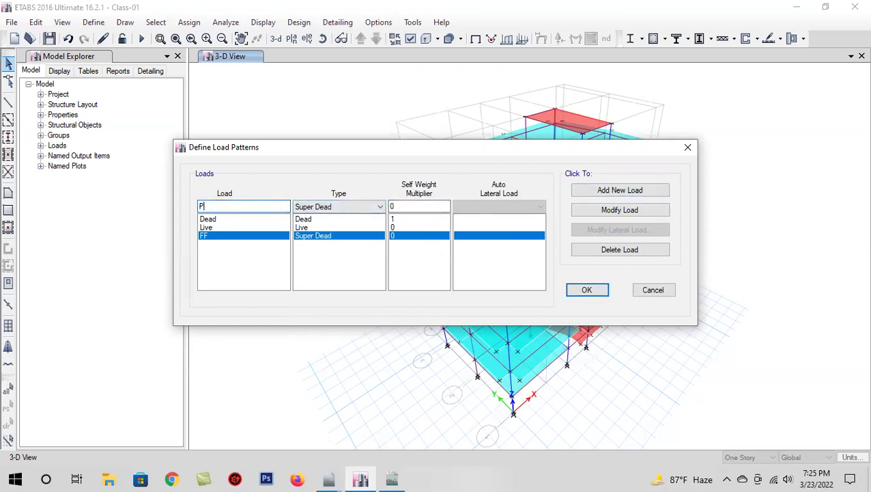
{"action": "left_click", "coordinate": [624, 193]}
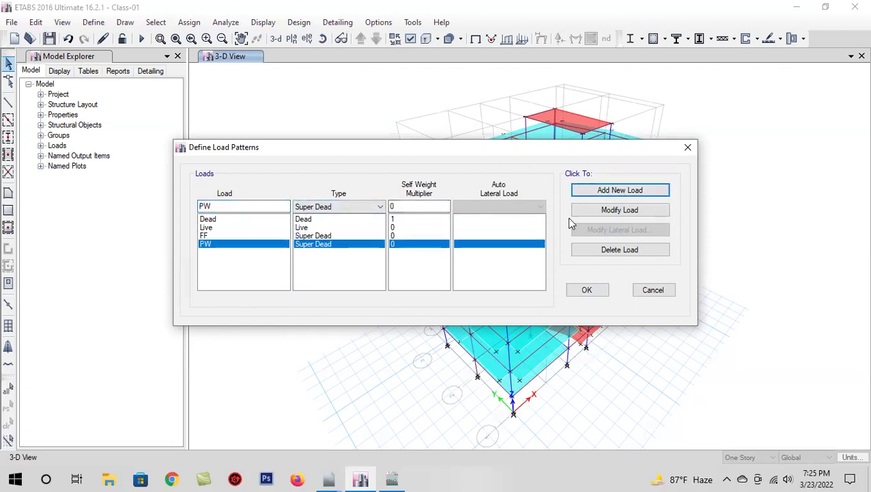
Add a Seismic load pattern named EQX with UBC 94 as its auto lateral load.
{"action": "double_click", "coordinate": [233, 207]}
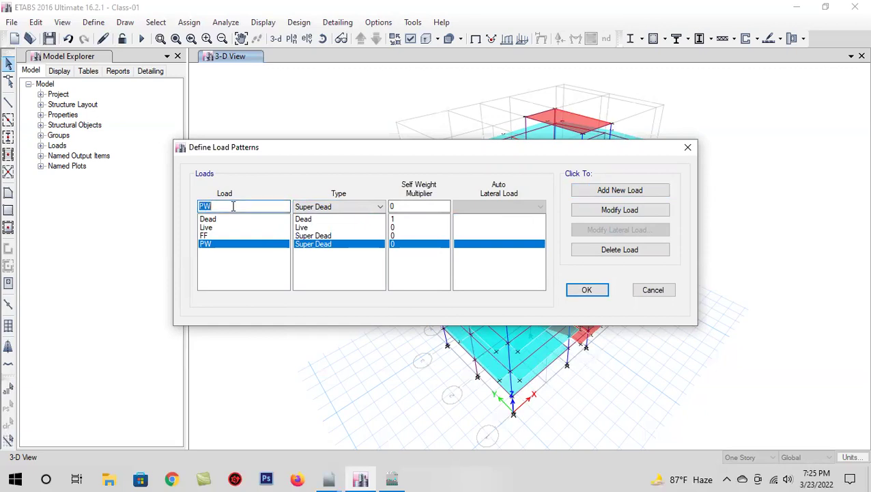
{"action": "type", "text": "EQX"}
{"action": "left_click", "coordinate": [342, 207]}
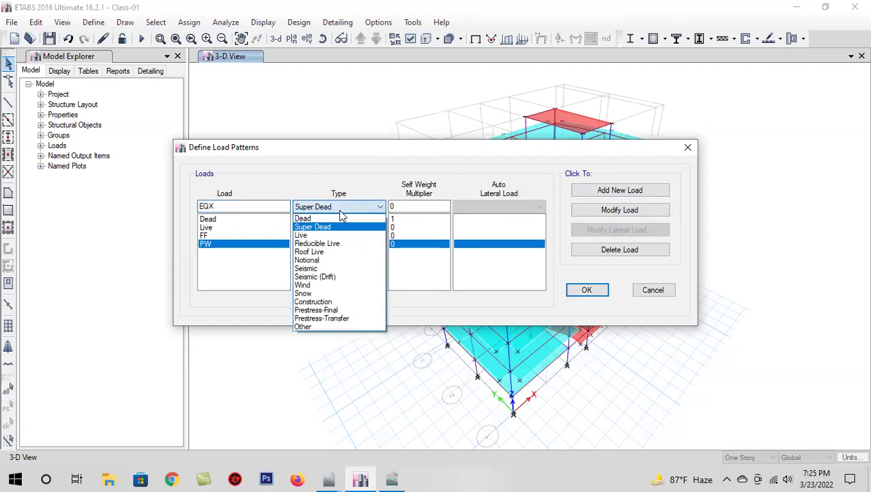
{"action": "left_click", "coordinate": [351, 269]}
{"action": "left_click", "coordinate": [499, 207]}
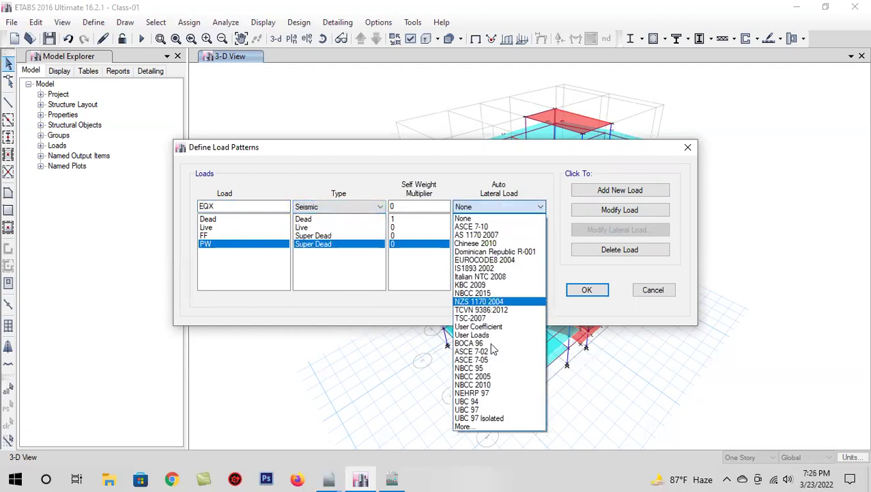
{"action": "left_click", "coordinate": [490, 399]}
{"action": "left_click", "coordinate": [620, 191]}
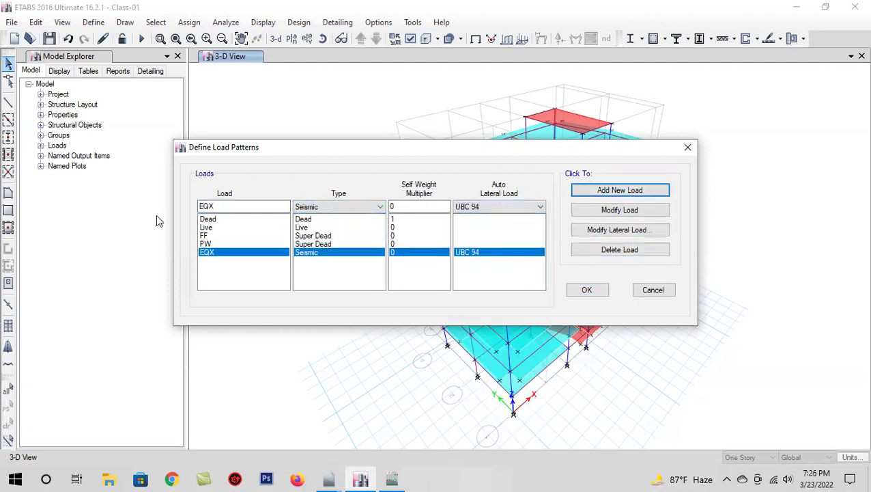
Add a Seismic load pattern named EQY with UBC 94 as its auto lateral load, and save the model.
{"action": "left_click", "coordinate": [265, 207]}
{"action": "key", "text": "BackSpace"}
{"action": "type", "text": "Y"}
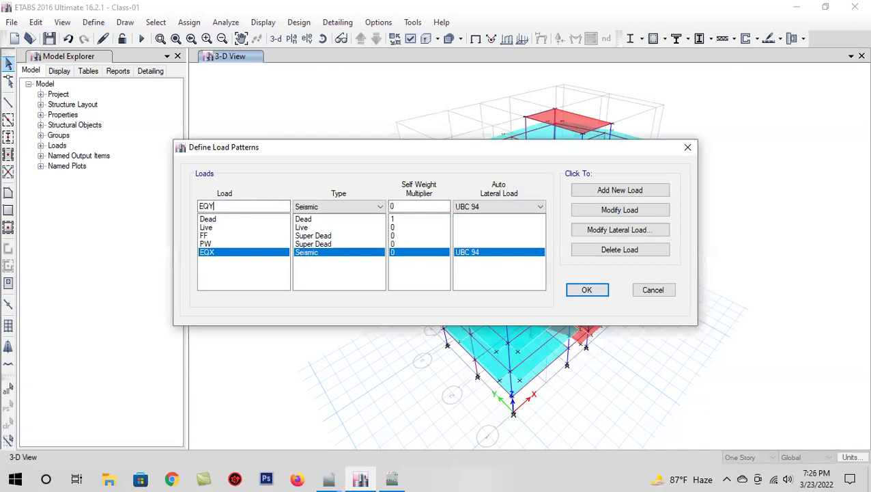
{"action": "left_click", "coordinate": [597, 194]}
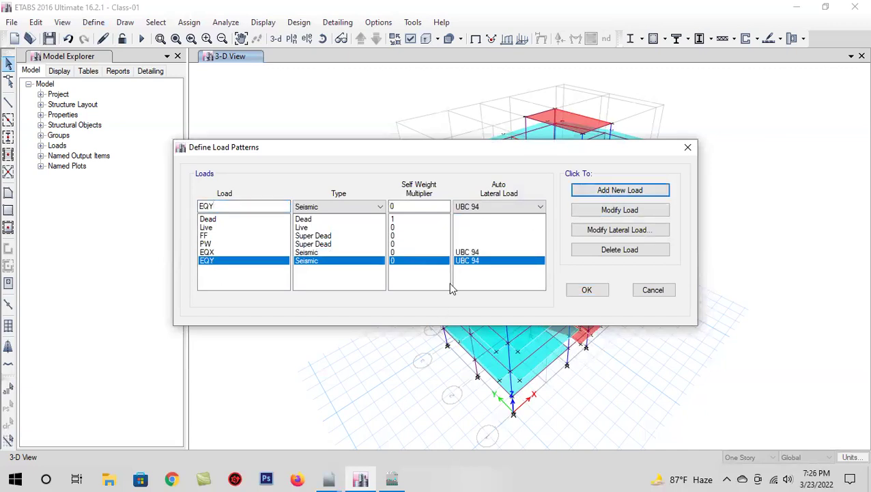
{"action": "left_click", "coordinate": [601, 291]}
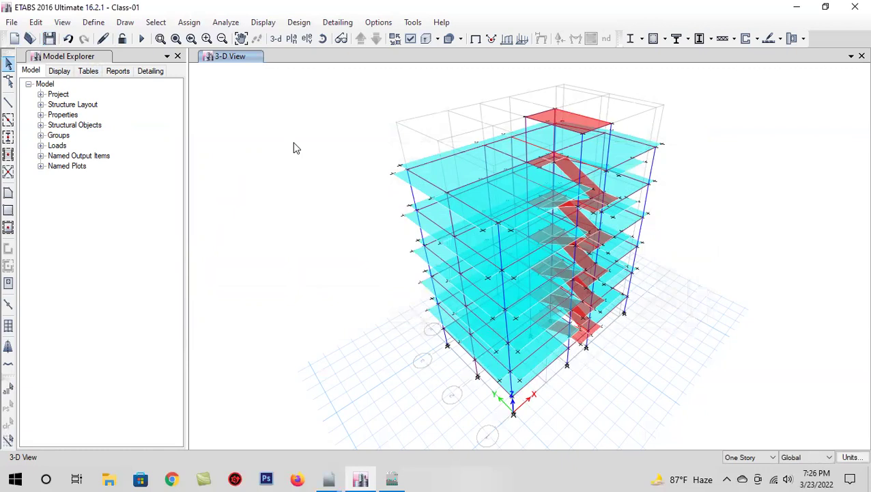
{"action": "left_click", "coordinate": [49, 38]}
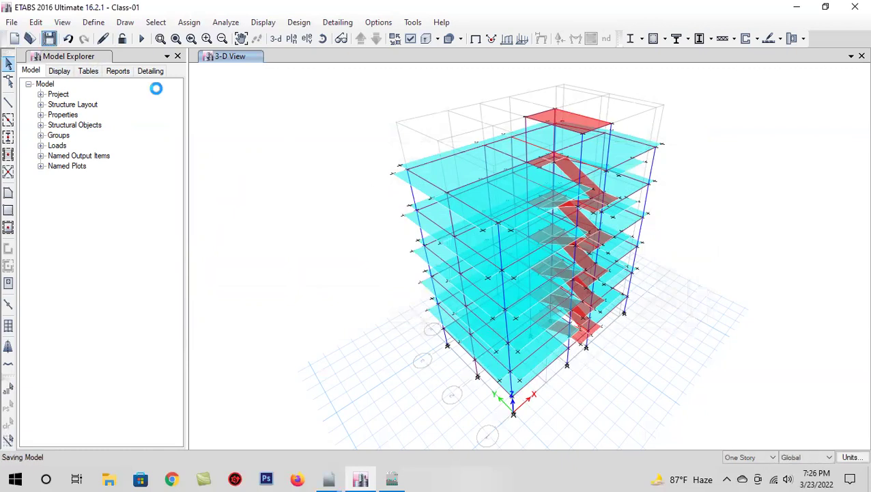
Review the list of defined load patterns and close it without changes.
{"action": "left_click", "coordinate": [94, 22]}
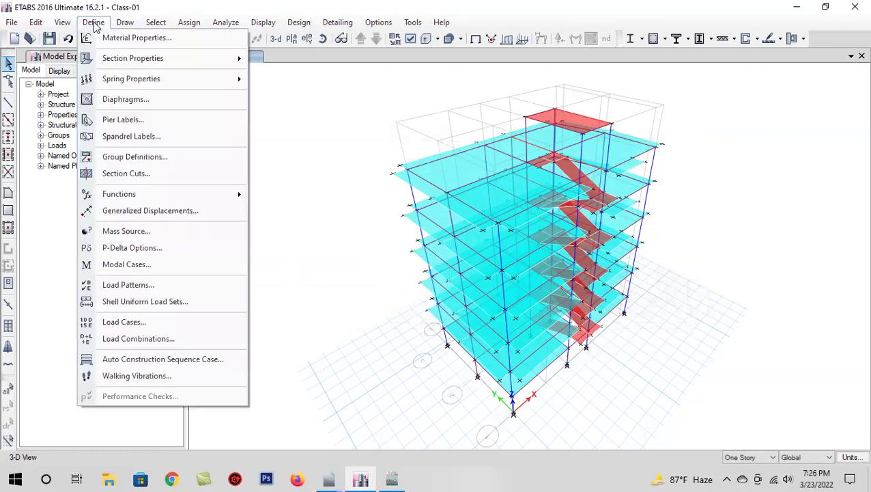
{"action": "left_click", "coordinate": [175, 286]}
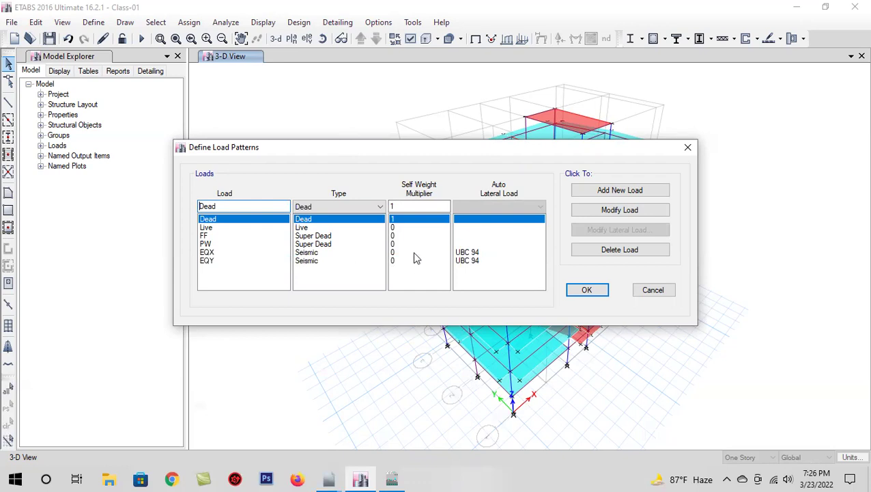
{"action": "left_click", "coordinate": [652, 290]}
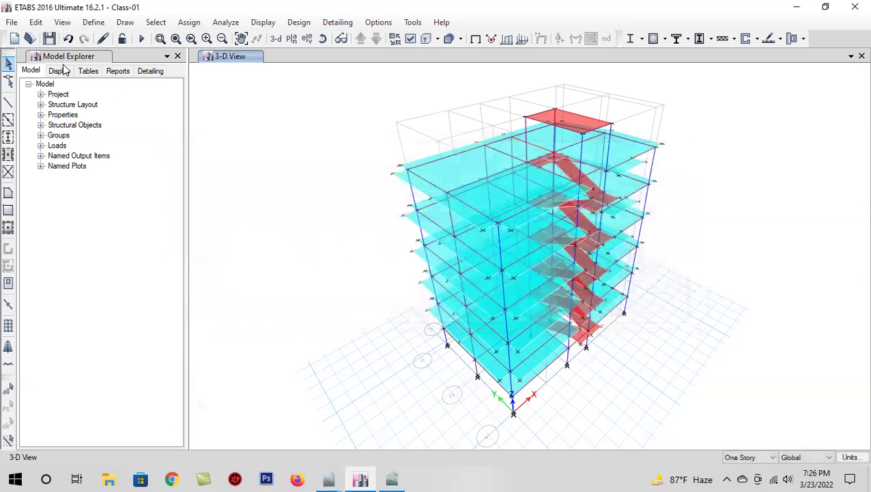
Save the model and orbit the 3-D view to look down on the building from a steeper angle.
{"action": "left_click", "coordinate": [49, 38]}
{"action": "left_click", "coordinate": [323, 39]}
{"action": "left_click_drag", "start_coordinate": [390, 356], "coordinate": [374, 383]}
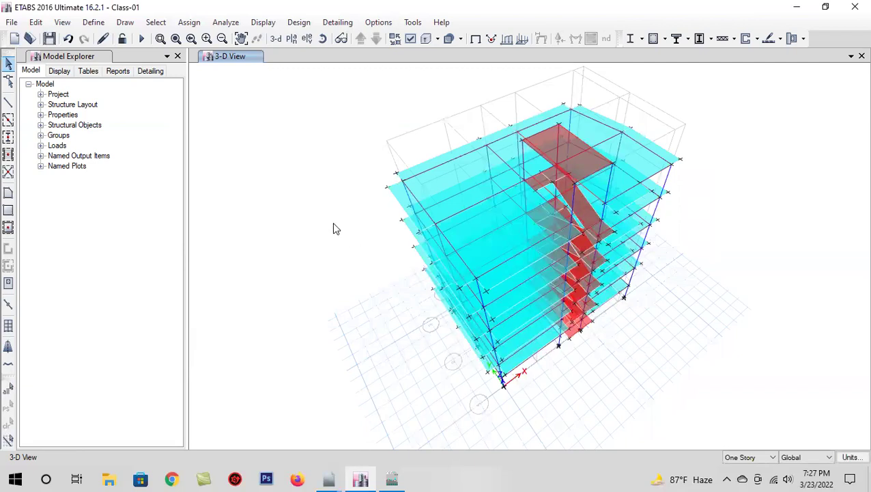
{"action": "left_click", "coordinate": [49, 39]}
Delete the PW, EQX, EQY and FF load patterns from the load pattern definitions.
{"action": "left_click", "coordinate": [95, 22]}
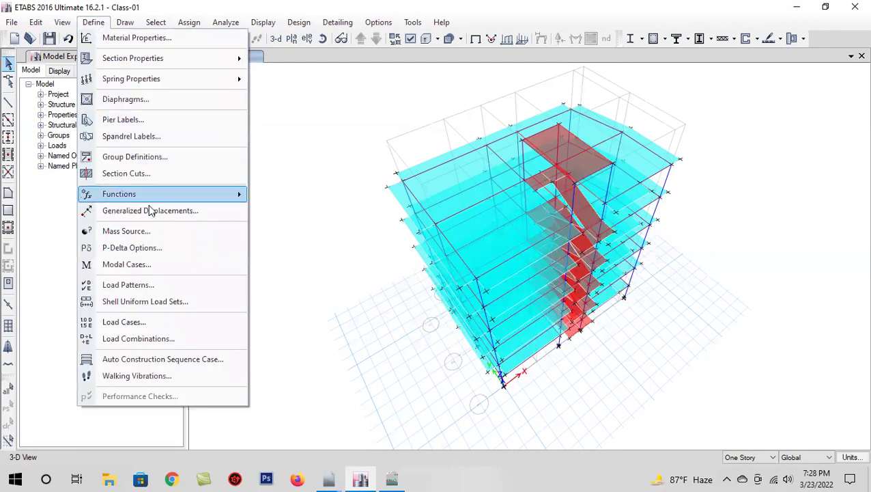
{"action": "left_click", "coordinate": [162, 284]}
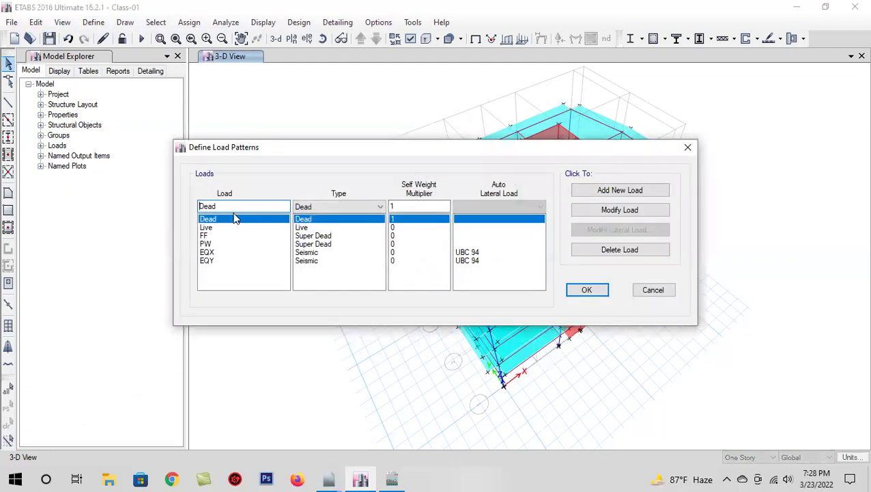
{"action": "left_click", "coordinate": [219, 244]}
{"action": "left_click", "coordinate": [653, 251]}
{"action": "left_click", "coordinate": [462, 287]}
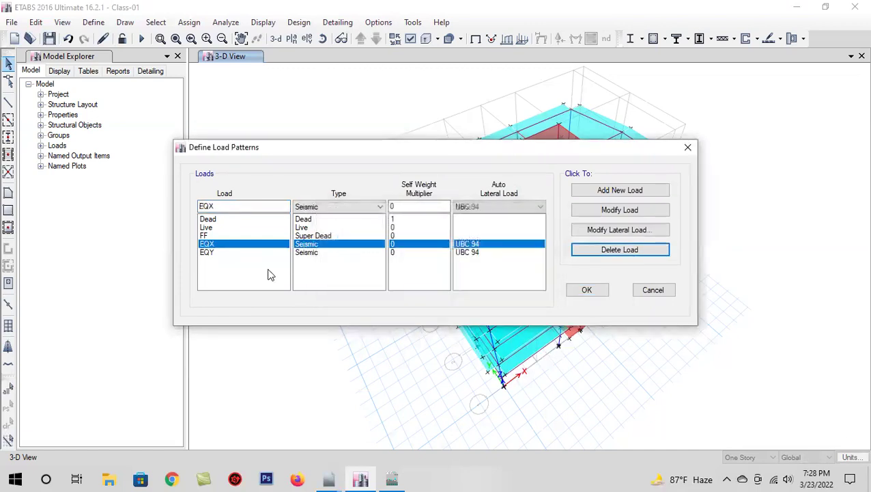
{"action": "left_click", "coordinate": [609, 250]}
{"action": "left_click", "coordinate": [470, 282]}
{"action": "left_click", "coordinate": [616, 251]}
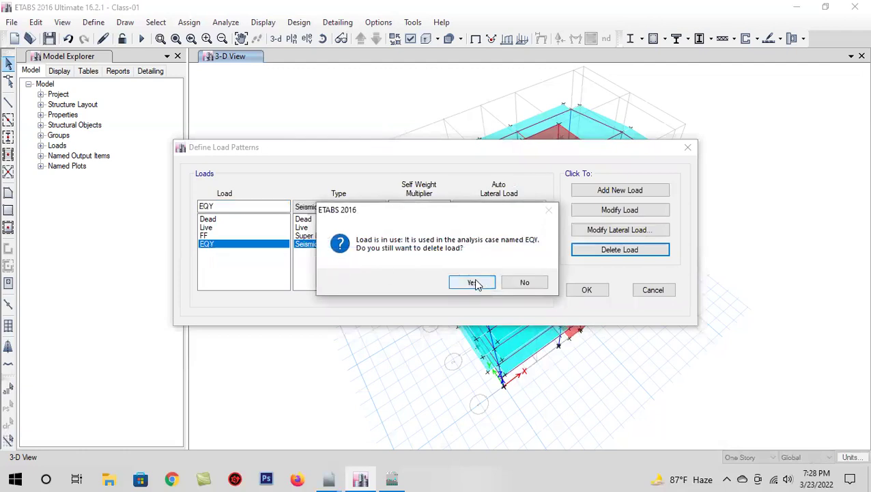
{"action": "left_click", "coordinate": [478, 284]}
{"action": "left_click", "coordinate": [596, 252]}
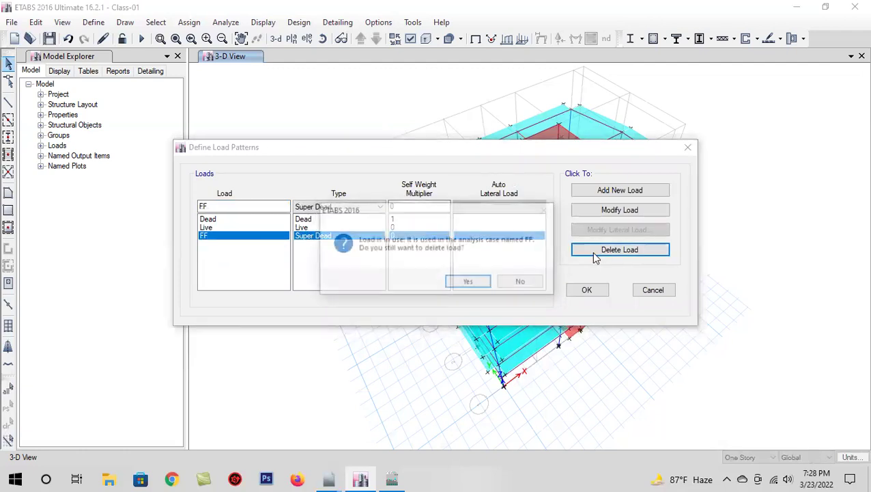
{"action": "left_click", "coordinate": [471, 284]}
Add a load pattern named FF of type Super Dead beside the Dead and Live patterns.
{"action": "left_click", "coordinate": [246, 207]}
{"action": "type", "text": "FF"}
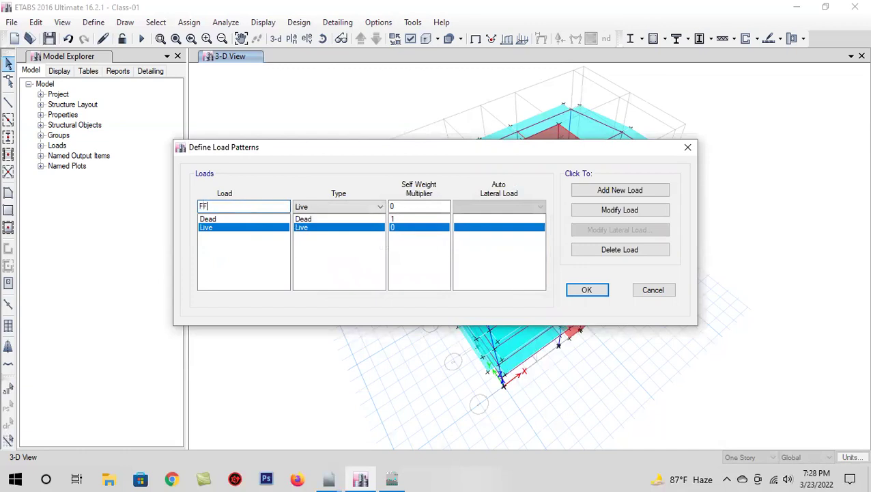
{"action": "left_click", "coordinate": [372, 206]}
{"action": "left_click", "coordinate": [370, 227]}
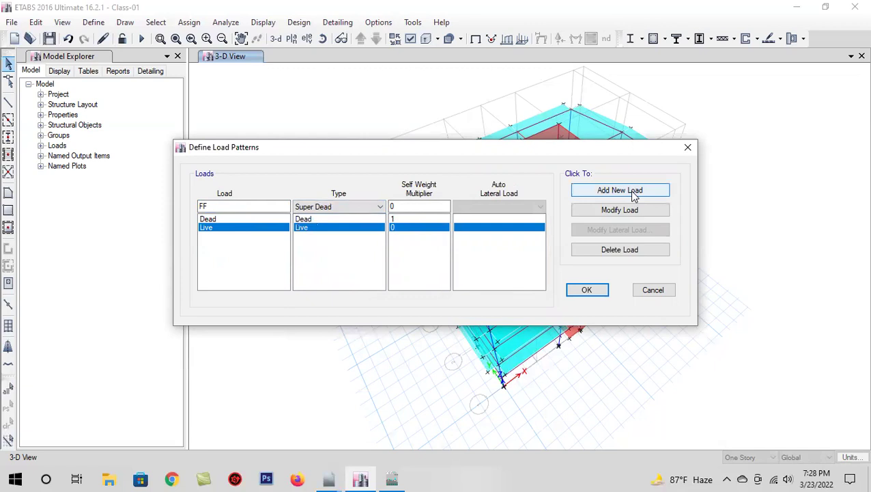
{"action": "left_click", "coordinate": [634, 195]}
Add a load pattern named PW, also of the Super Dead type.
{"action": "double_click", "coordinate": [284, 209]}
{"action": "type", "text": "PW"}
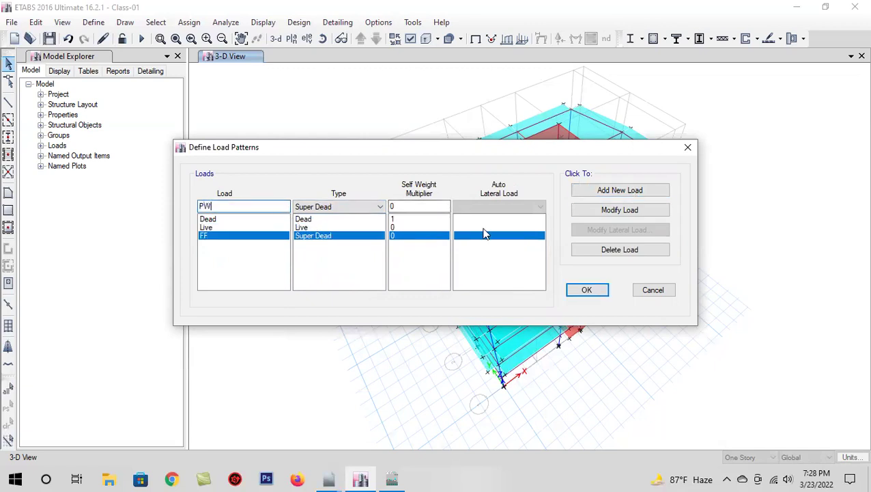
{"action": "left_click", "coordinate": [598, 191]}
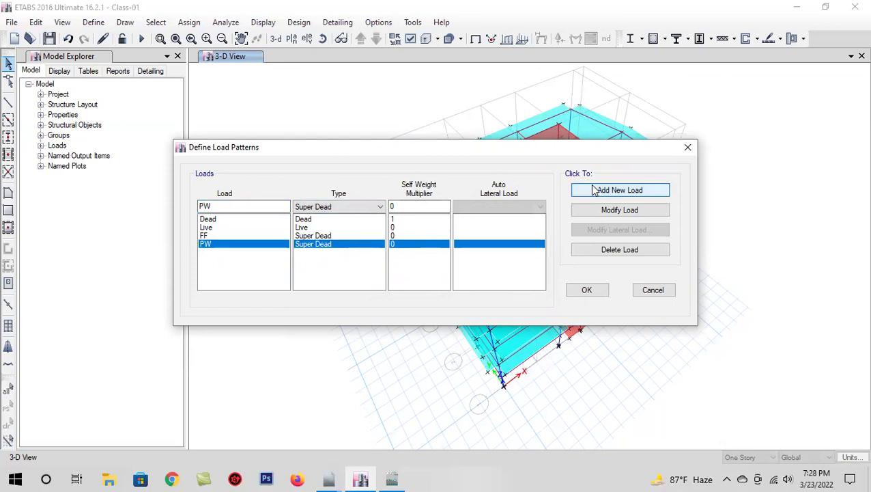
Add a load pattern named EQX of type Seismic, using UBC 94 for the auto lateral load.
{"action": "double_click", "coordinate": [233, 205]}
{"action": "type", "text": "EQX"}
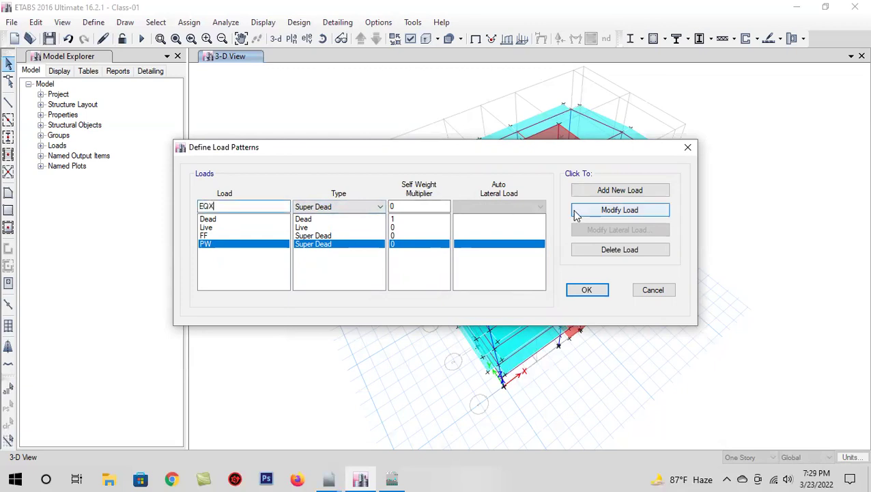
{"action": "left_click", "coordinate": [342, 208]}
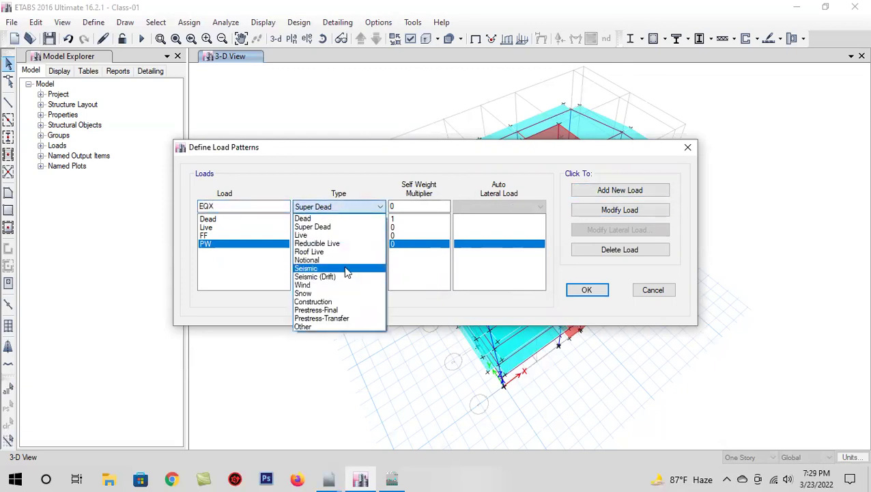
{"action": "left_click", "coordinate": [344, 268]}
{"action": "left_click", "coordinate": [520, 206]}
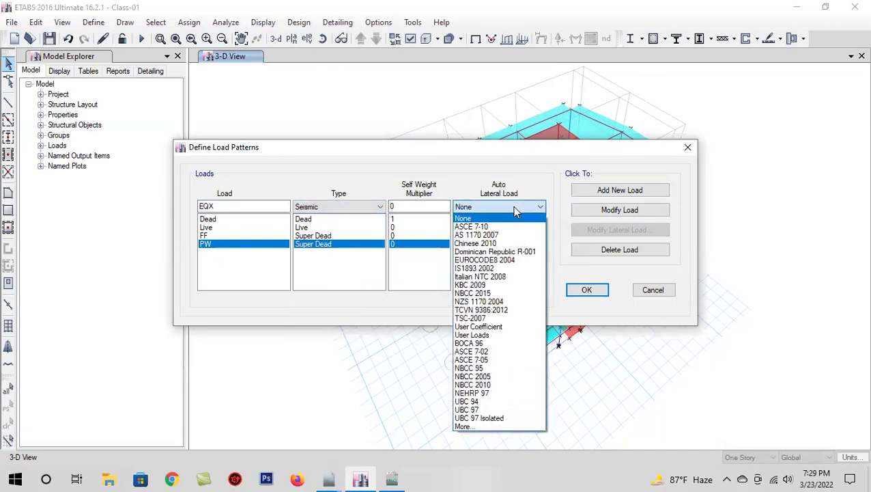
{"action": "left_click", "coordinate": [509, 401]}
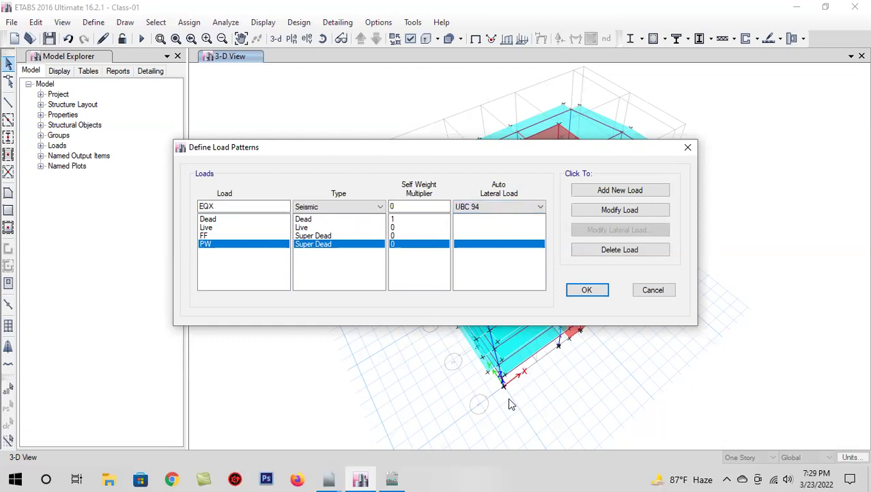
{"action": "left_click", "coordinate": [631, 194]}
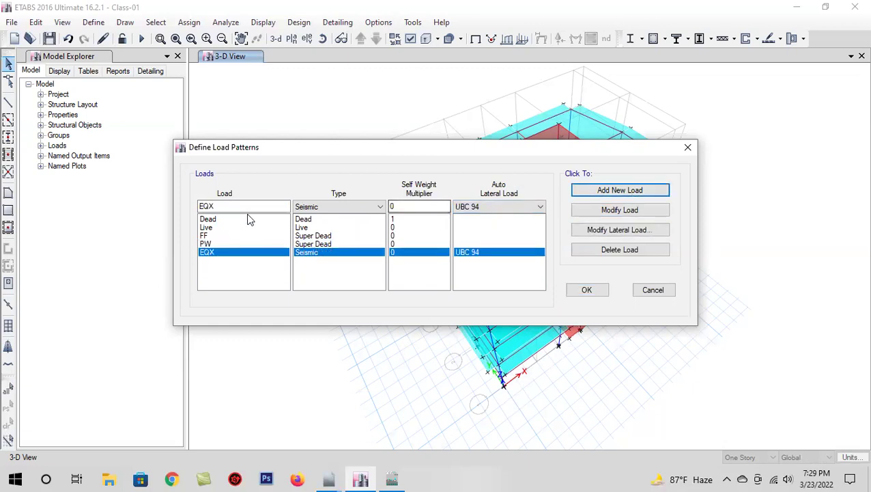
Add a load pattern named EQY of type Seismic with UBC 94 auto lateral load and accept the load pattern definitions.
{"action": "left_click", "coordinate": [247, 203]}
{"action": "key", "text": "BackSpace"}
{"action": "type", "text": "Y"}
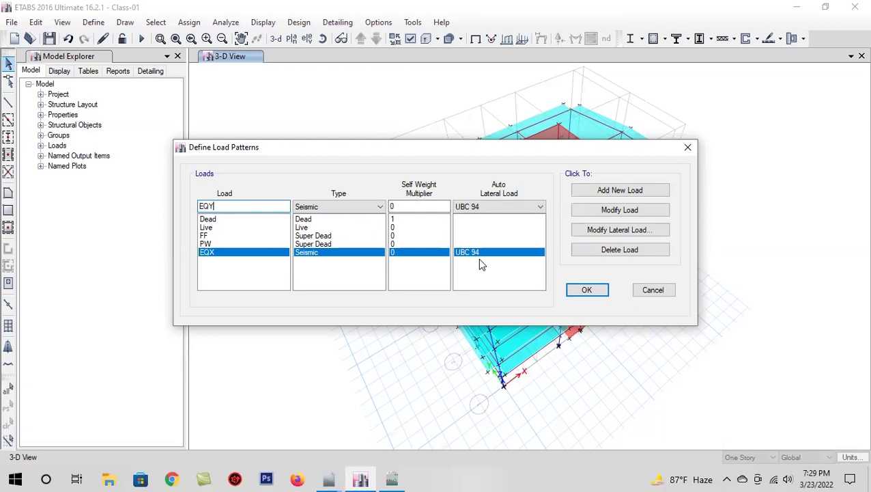
{"action": "left_click", "coordinate": [609, 191]}
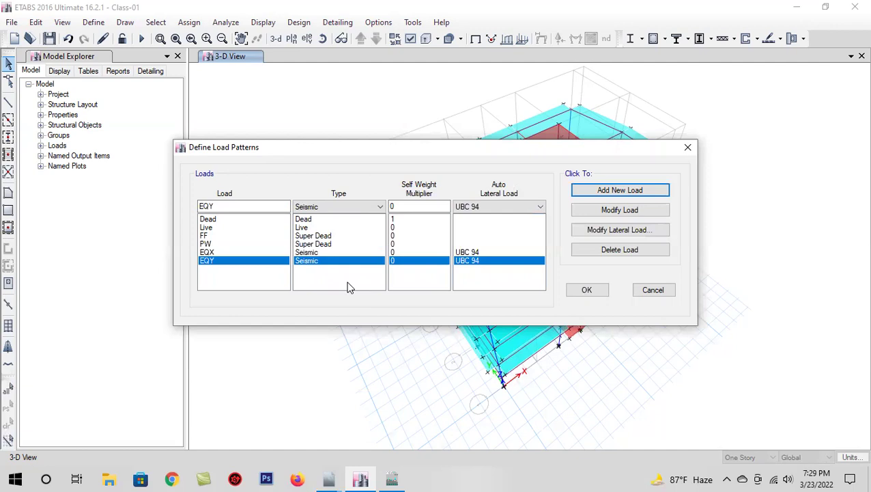
{"action": "left_click", "coordinate": [587, 289]}
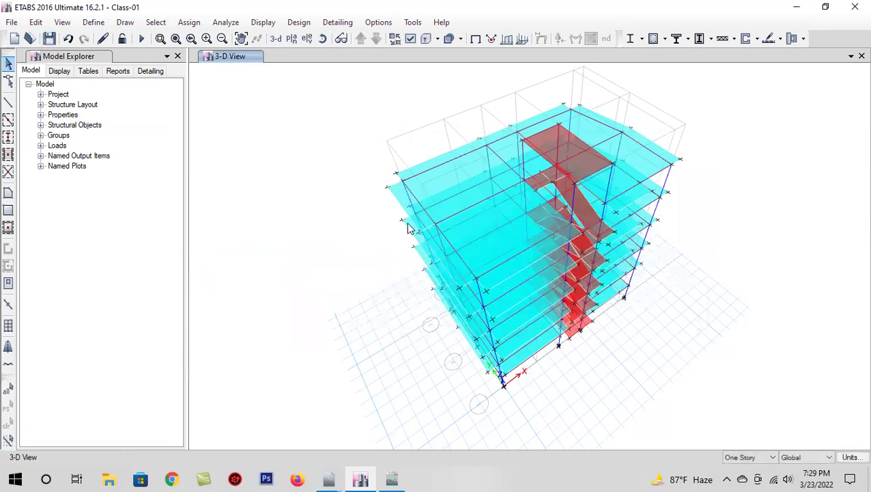
Reset the 3-D view and review the list of defined load patterns.
{"action": "left_click", "coordinate": [273, 42]}
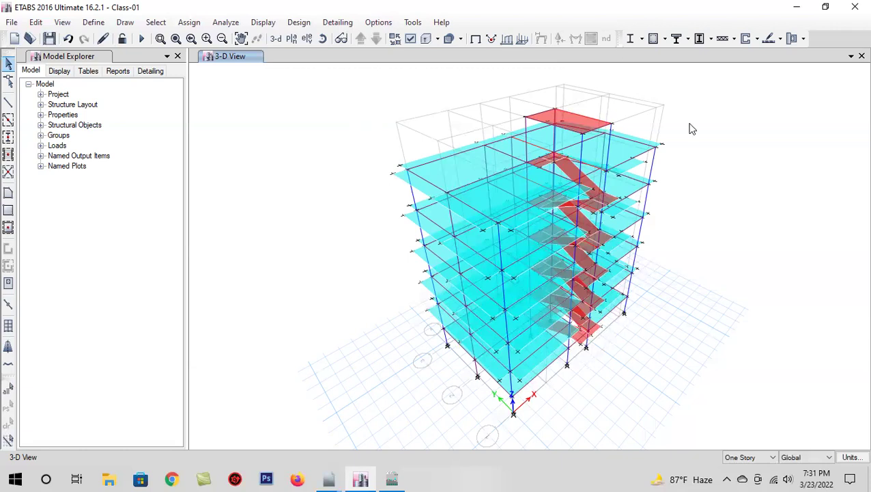
{"action": "left_click", "coordinate": [95, 26]}
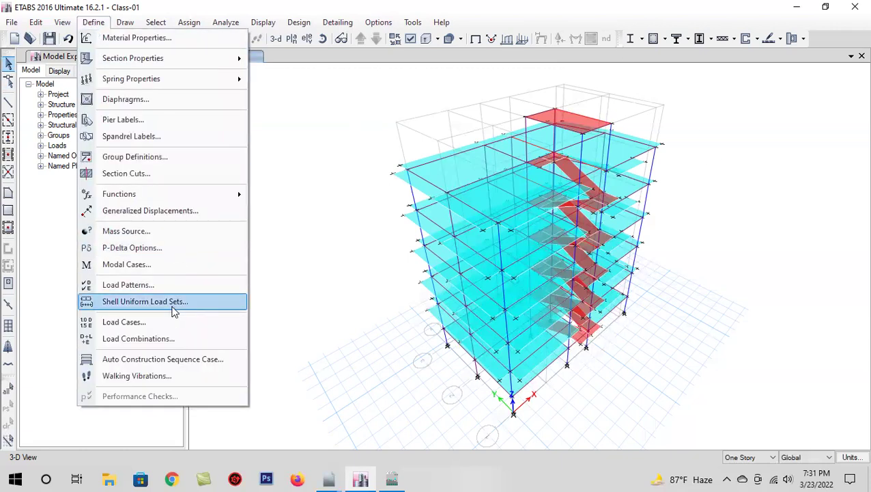
{"action": "left_click", "coordinate": [172, 285]}
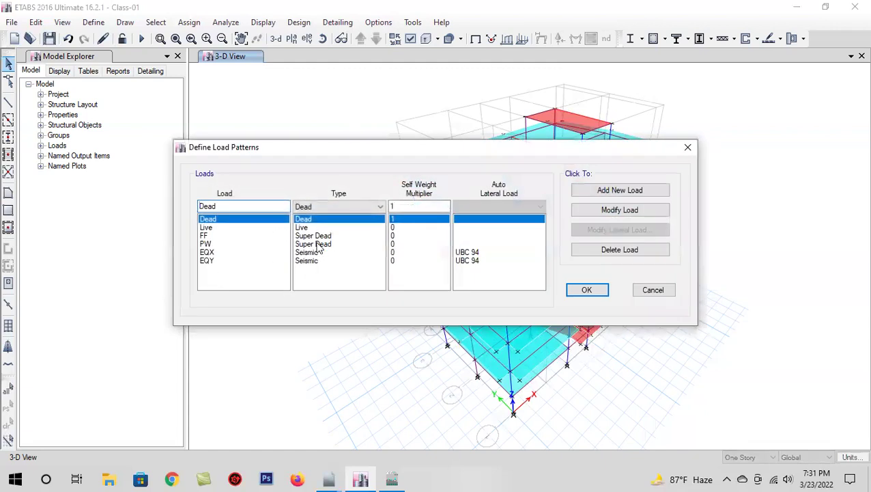
{"action": "left_click", "coordinate": [579, 292]}
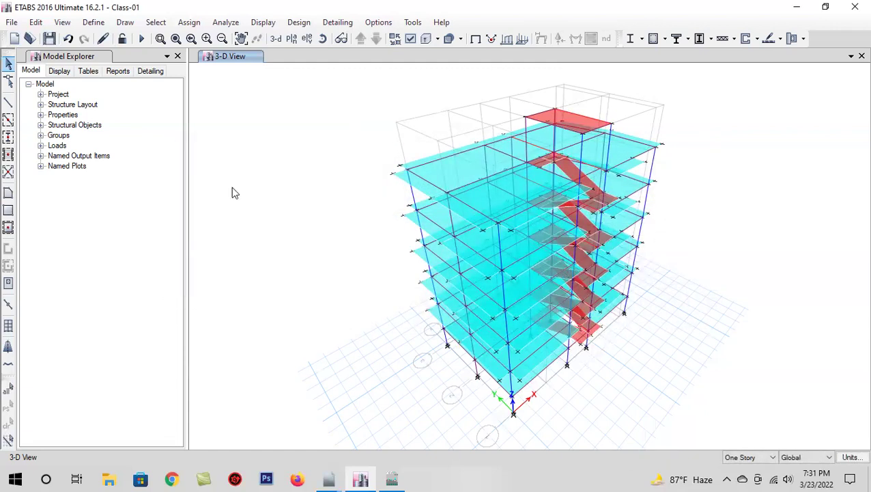
Display the plan view of the GF story to examine its slab layout.
{"action": "left_click", "coordinate": [292, 38]}
{"action": "left_click", "coordinate": [367, 257]}
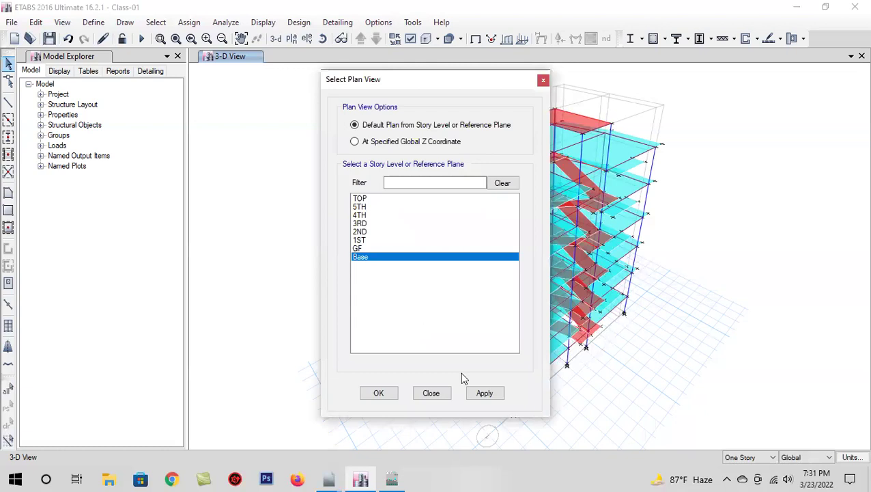
{"action": "left_click", "coordinate": [374, 248]}
{"action": "left_click", "coordinate": [491, 396]}
{"action": "left_click", "coordinate": [387, 398]}
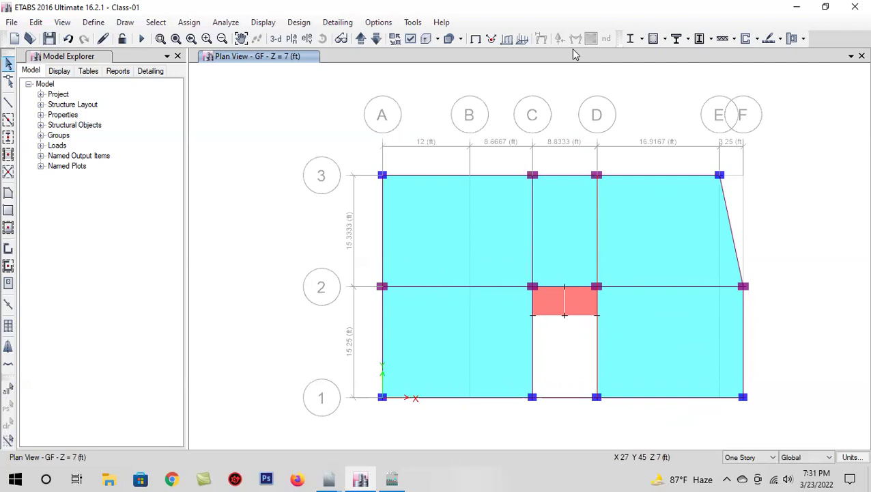
Return to the 3-D view of the building and save the model.
{"action": "left_click", "coordinate": [279, 37]}
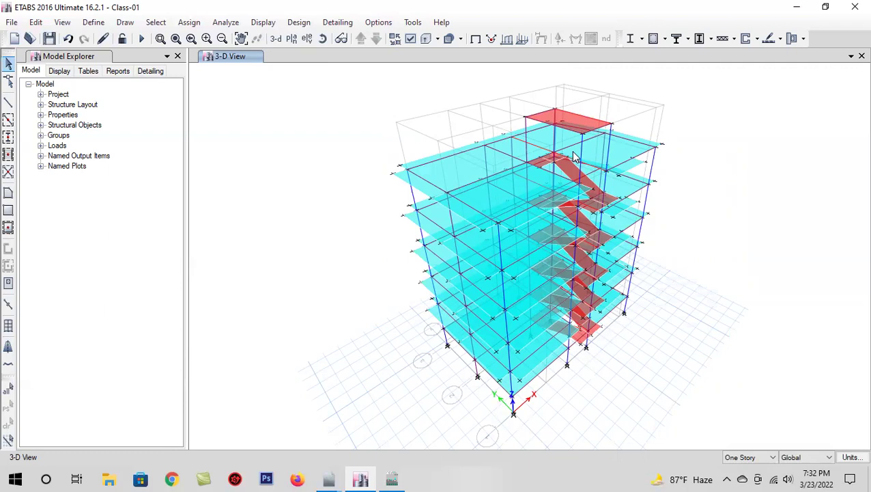
{"action": "left_click", "coordinate": [850, 7]}
{"action": "left_click", "coordinate": [50, 41]}
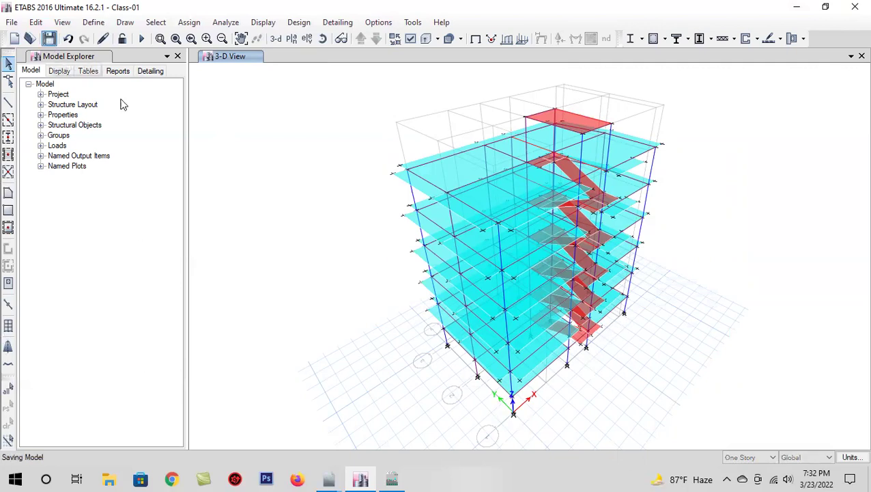
Open the GF plan view and set the story scope to All Stories.
{"action": "left_click", "coordinate": [307, 39]}
{"action": "left_click", "coordinate": [373, 249]}
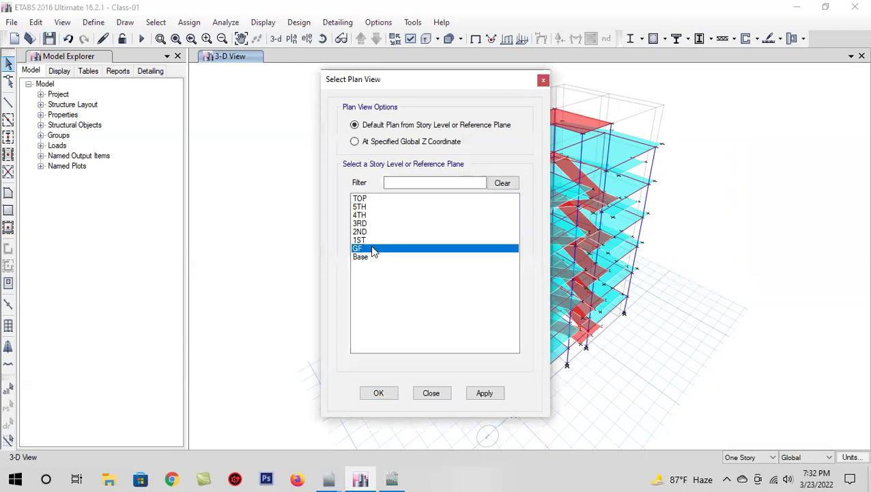
{"action": "left_click", "coordinate": [484, 394]}
{"action": "left_click", "coordinate": [379, 392]}
{"action": "left_click", "coordinate": [749, 456]}
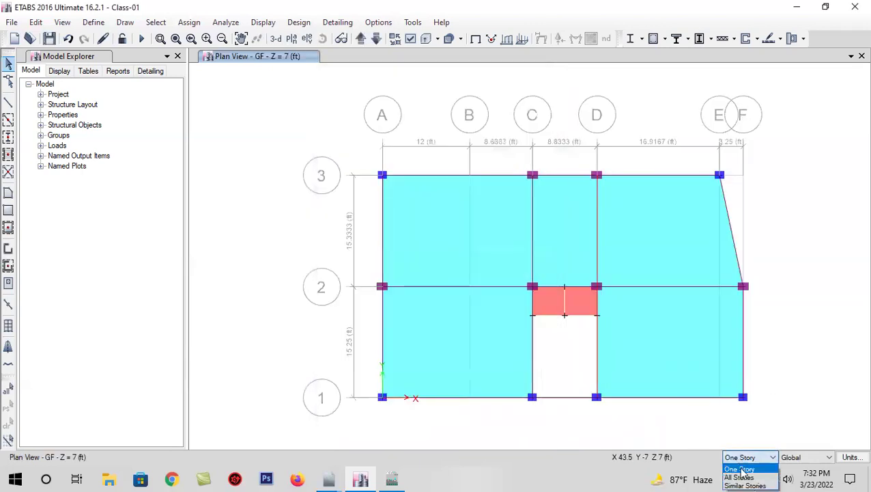
{"action": "left_click", "coordinate": [740, 476]}
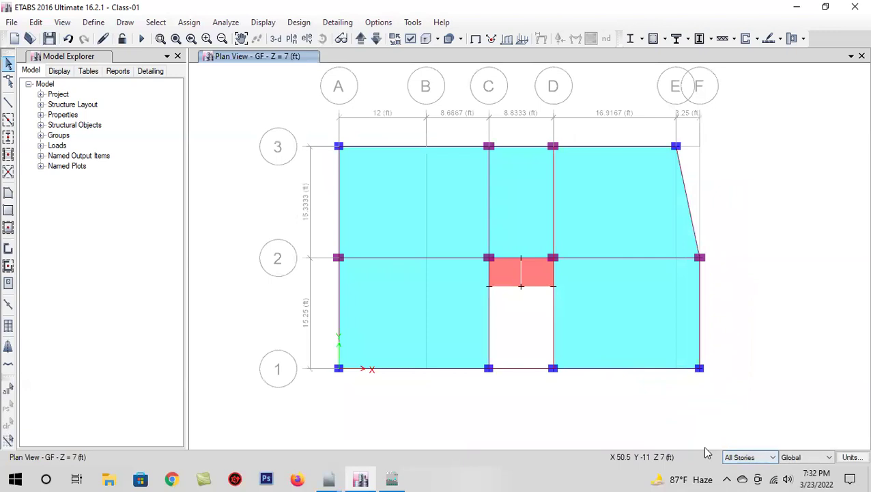
Select the five main slab panels between the column grid lines on the GF plan, across all stories.
{"action": "left_click", "coordinate": [429, 329]}
{"action": "left_click", "coordinate": [428, 227]}
{"action": "left_click", "coordinate": [521, 204]}
{"action": "left_click", "coordinate": [601, 204]}
{"action": "left_click", "coordinate": [634, 295]}
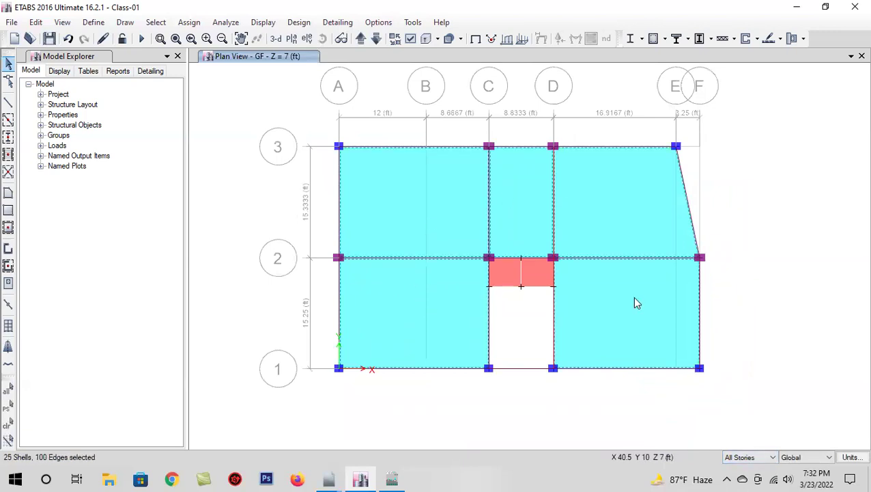
Move up to the 1ST story plan and add the overhanging perimeter slabs on all sides to the selection.
{"action": "left_click", "coordinate": [360, 38]}
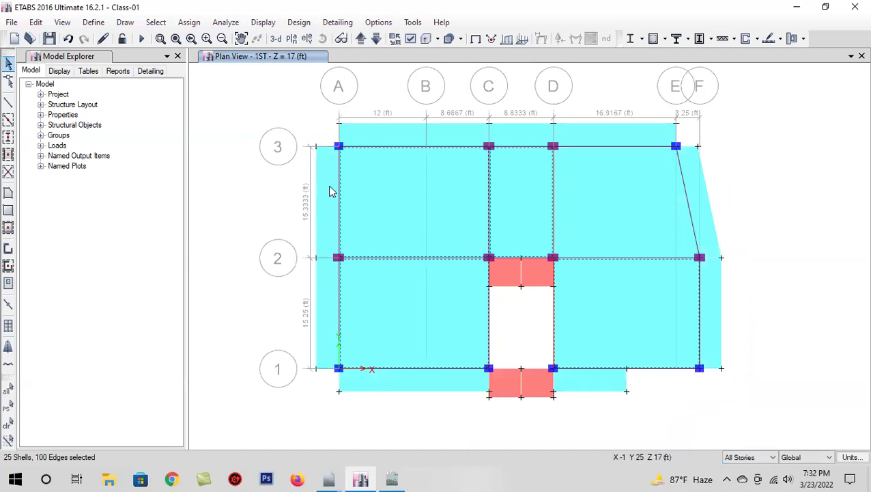
{"action": "left_click", "coordinate": [325, 277]}
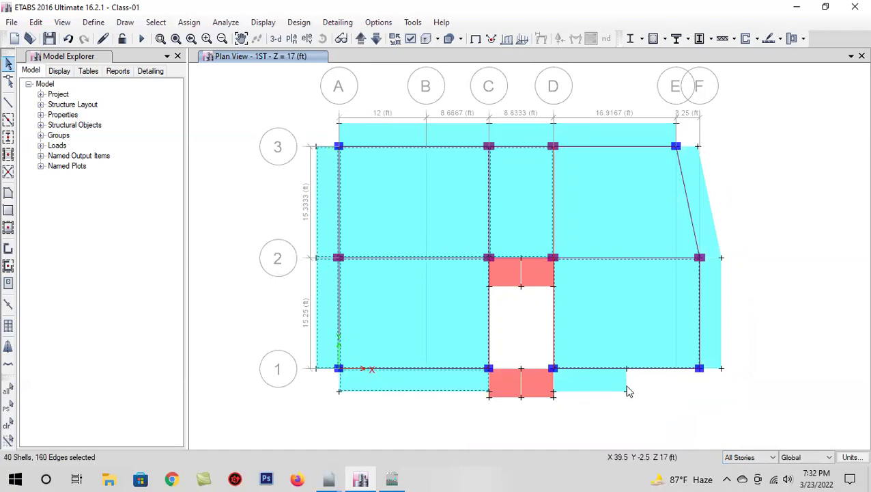
{"action": "left_click", "coordinate": [599, 386]}
{"action": "left_click", "coordinate": [430, 138]}
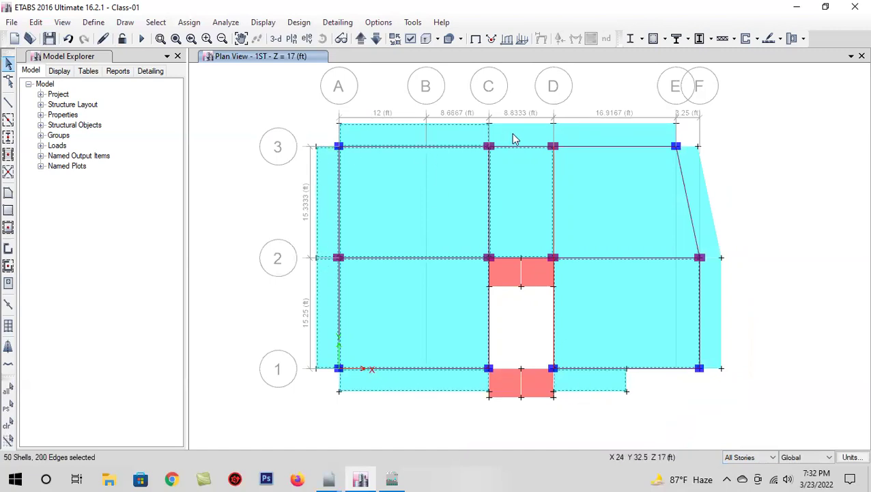
{"action": "left_click", "coordinate": [541, 140]}
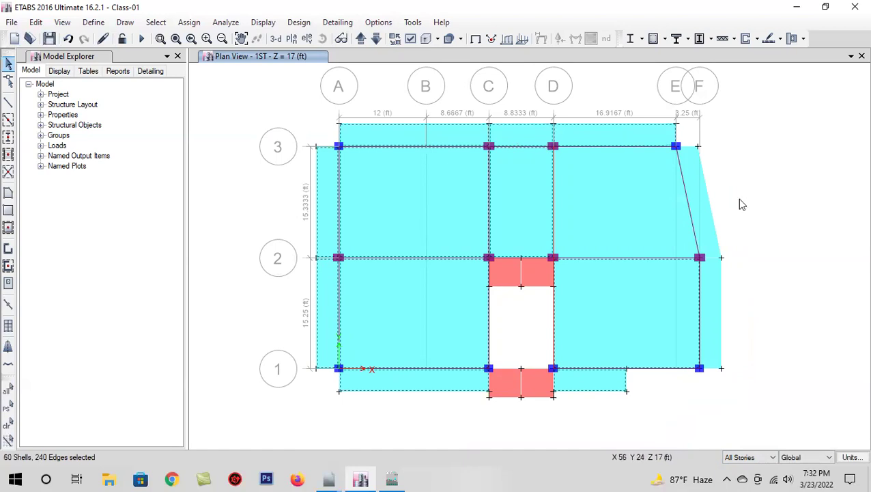
{"action": "left_click", "coordinate": [708, 232]}
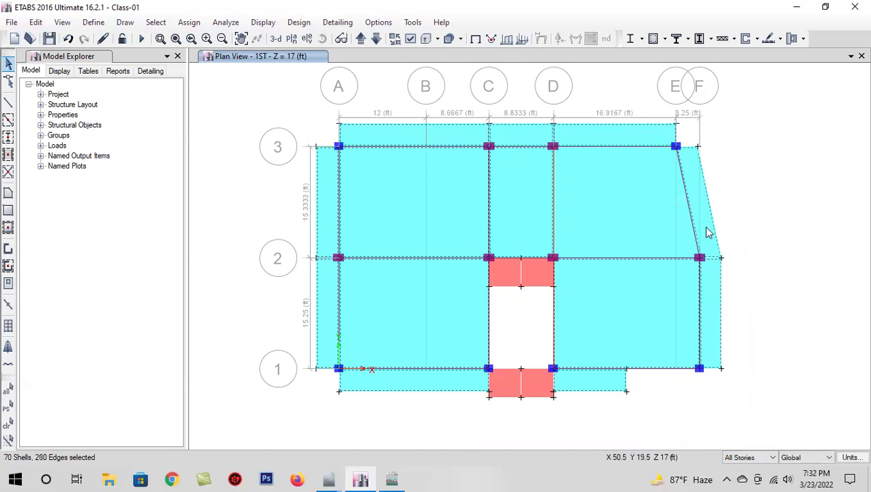
Assign floor auto meshing to the selected slabs: auto cookie cut, meshed at visible grids, with a maximum element size of 12 in.
{"action": "left_click", "coordinate": [275, 41]}
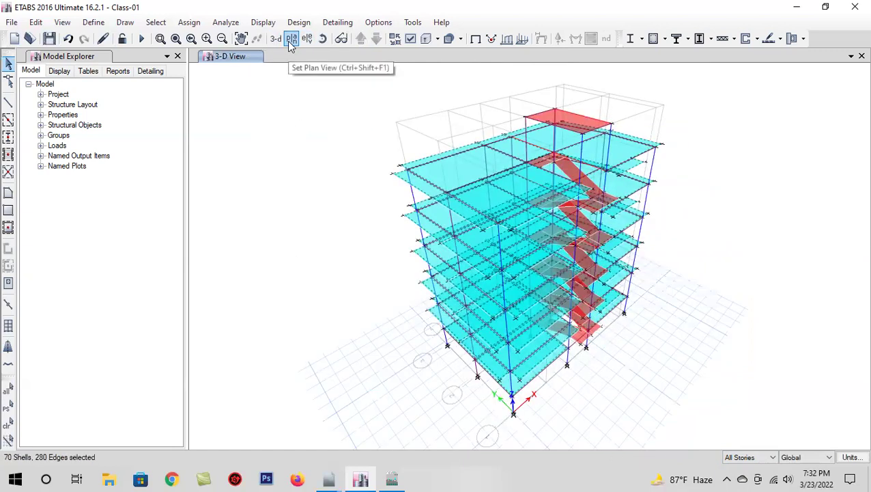
{"action": "left_click", "coordinate": [192, 22]}
{"action": "mouse_move", "coordinate": [208, 70]}
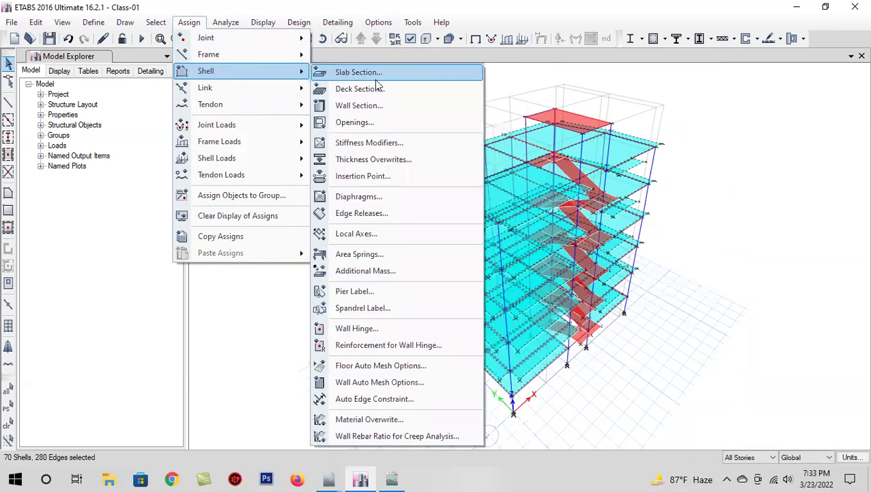
{"action": "left_click", "coordinate": [391, 366]}
{"action": "left_click", "coordinate": [231, 212]}
{"action": "left_click", "coordinate": [241, 255]}
{"action": "left_click", "coordinate": [241, 268]}
{"action": "double_click", "coordinate": [477, 266]}
{"action": "type", "text": "12"}
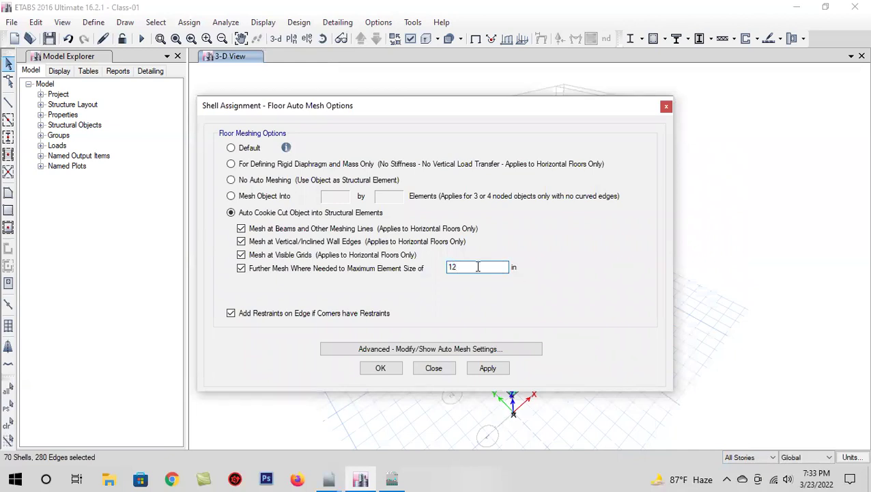
{"action": "left_click", "coordinate": [488, 368]}
{"action": "left_click", "coordinate": [433, 368]}
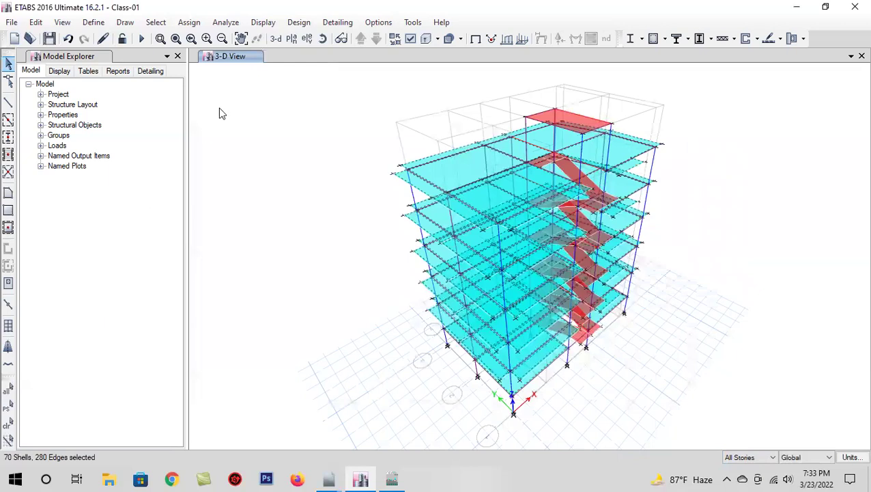
Assign a uniform Live load of 42 lb/ft² in the gravity direction to the selected slabs, replacing existing loads.
{"action": "left_click", "coordinate": [189, 22]}
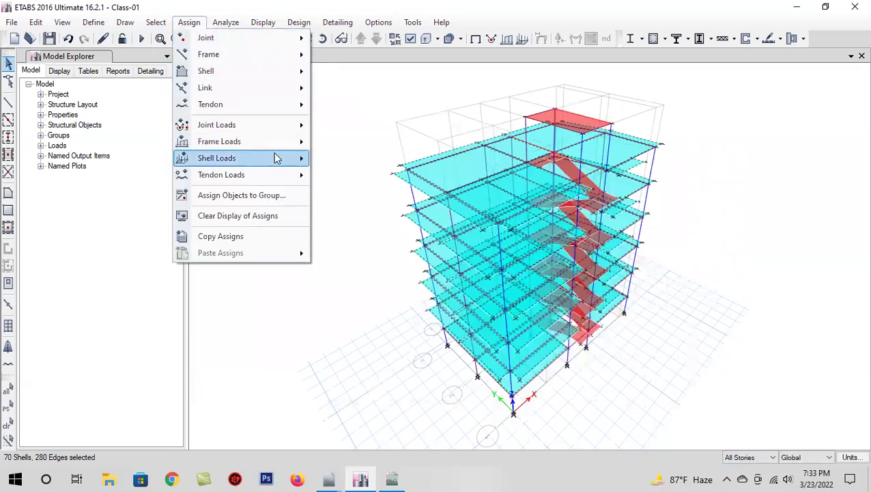
{"action": "mouse_move", "coordinate": [274, 156]}
{"action": "left_click", "coordinate": [368, 176]}
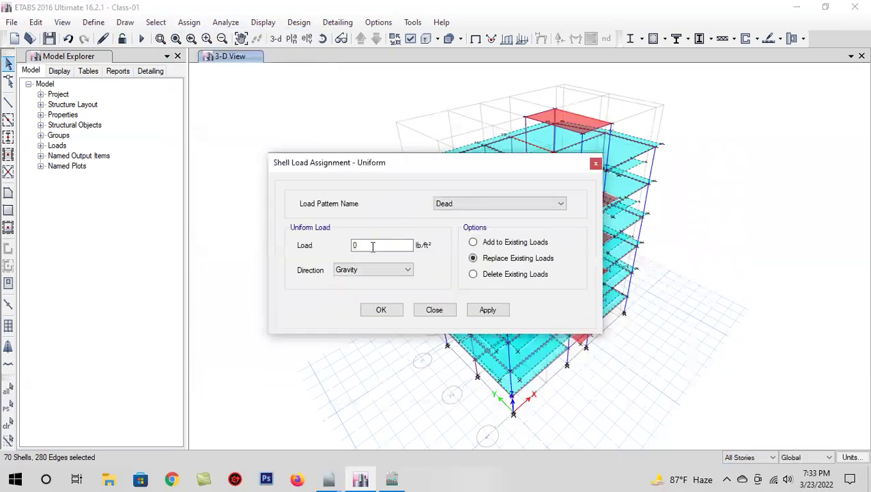
{"action": "left_click", "coordinate": [444, 204]}
{"action": "left_click", "coordinate": [443, 224]}
{"action": "key", "text": "Tab"}
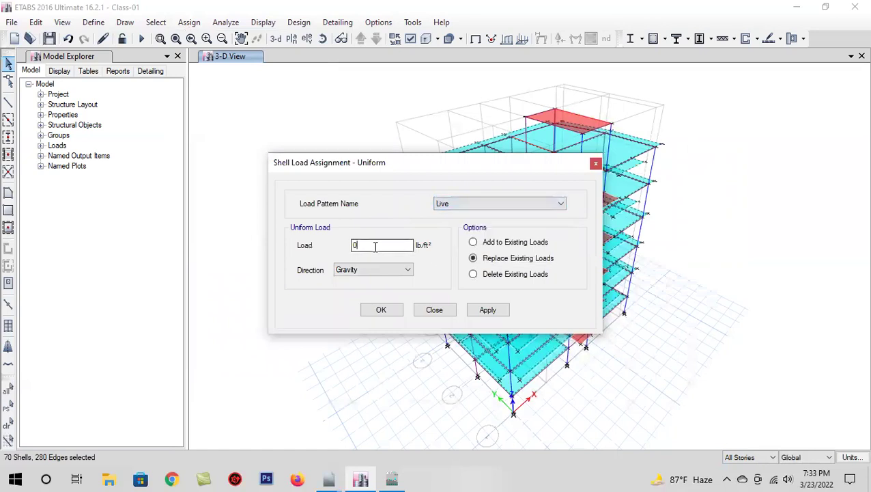
{"action": "type", "text": "42"}
{"action": "left_click", "coordinate": [476, 311]}
{"action": "left_click", "coordinate": [380, 311]}
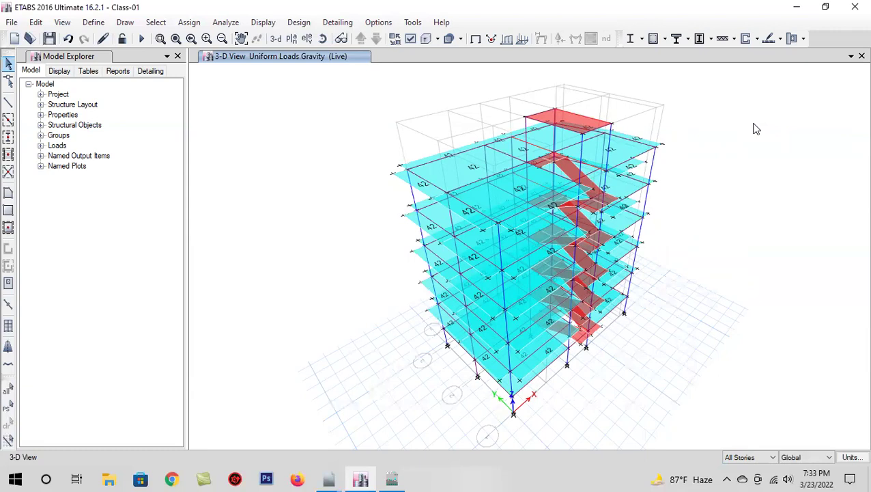
Examine the assigned live loads on the floors from a lower angle, then restore the default 3-D view.
{"action": "left_click", "coordinate": [326, 42]}
{"action": "left_click_drag", "start_coordinate": [383, 317], "coordinate": [490, 391]}
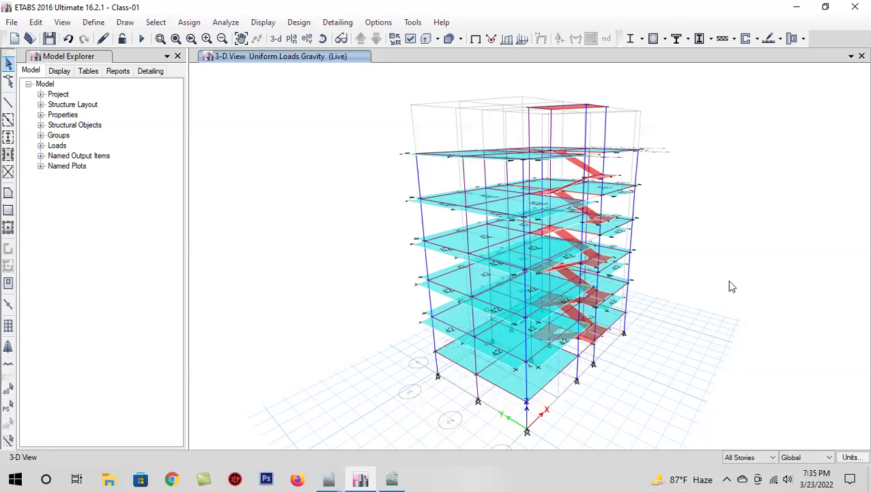
{"action": "left_click", "coordinate": [276, 39]}
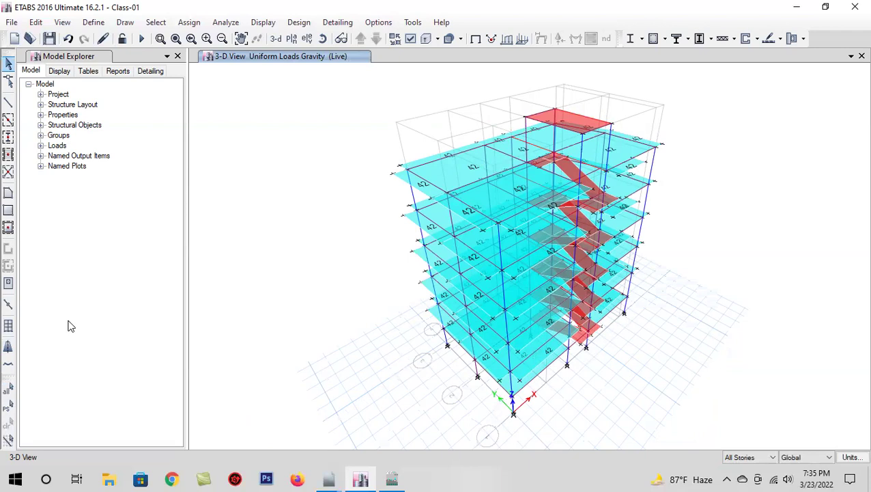
{"action": "left_click", "coordinate": [757, 457]}
{"action": "left_click", "coordinate": [751, 469]}
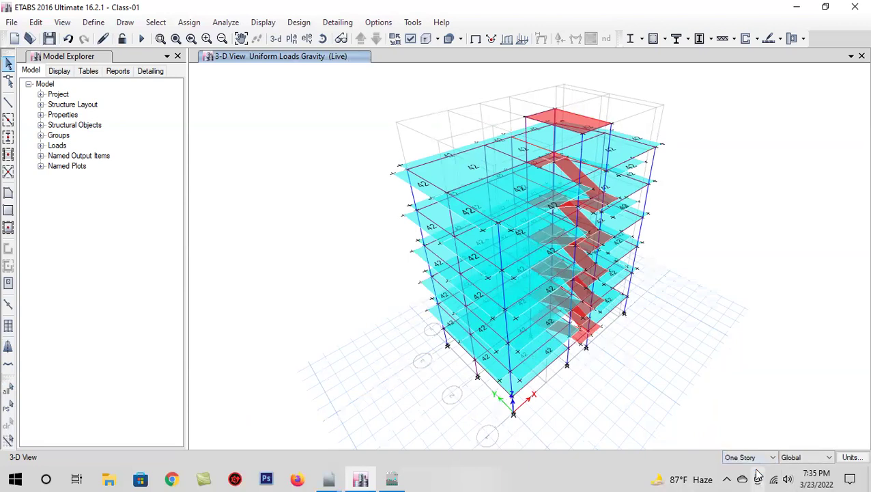
{"action": "left_click", "coordinate": [756, 458]}
{"action": "left_click", "coordinate": [751, 476]}
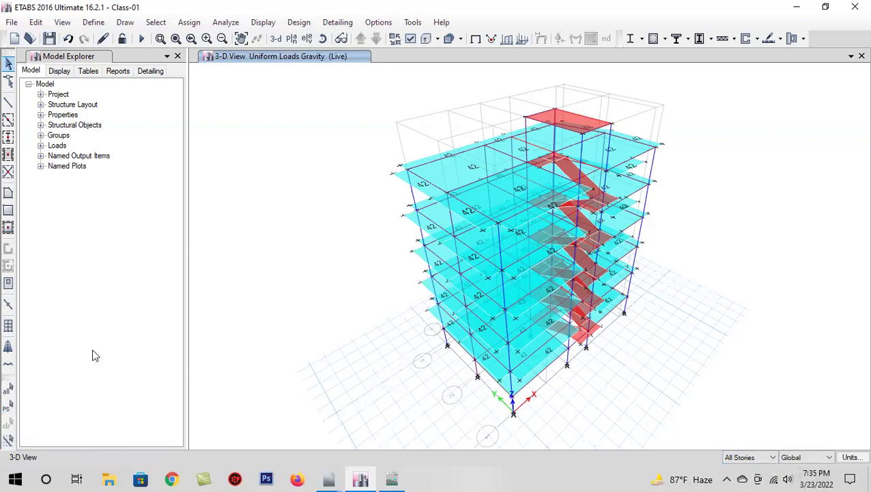
Restore the previous slab selection and assign it a uniform FF load of 20 lb/ft² in the gravity direction, replacing existing loads.
{"action": "left_click", "coordinate": [9, 410]}
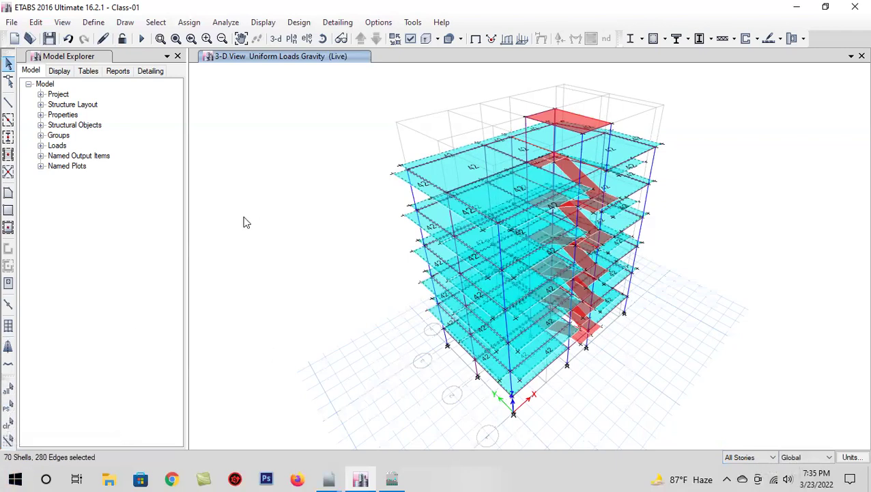
{"action": "left_click", "coordinate": [189, 22]}
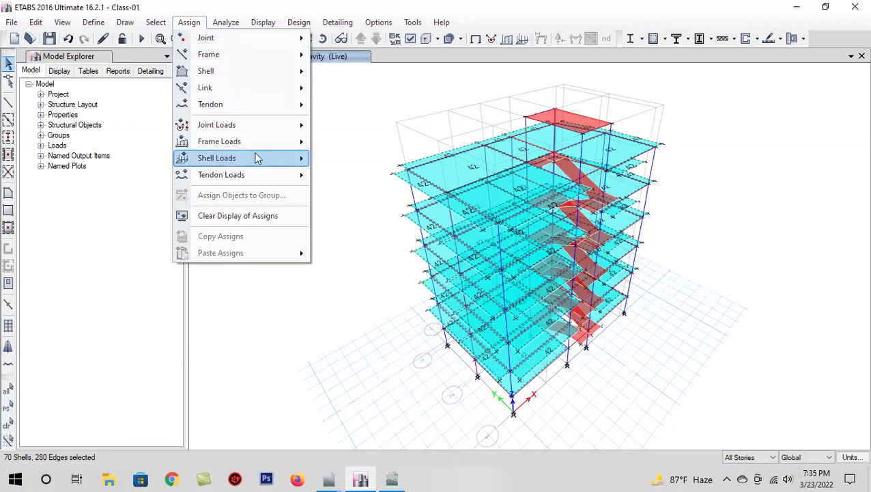
{"action": "mouse_move", "coordinate": [260, 161]}
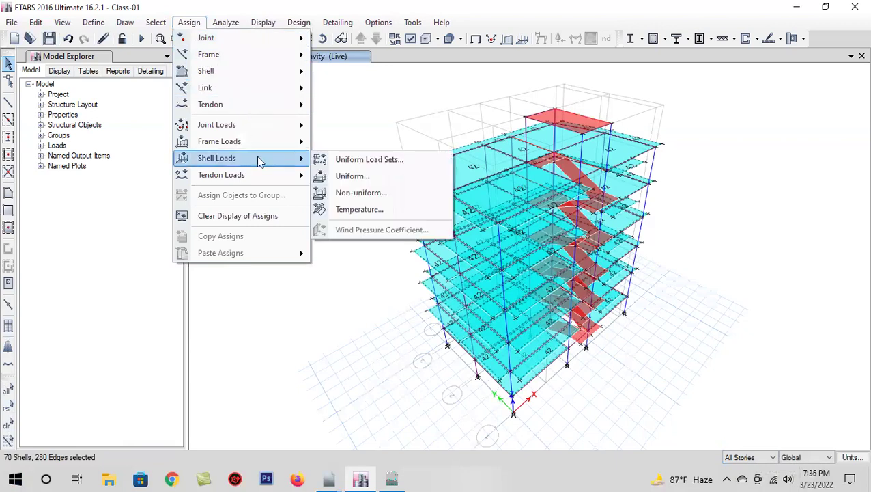
{"action": "left_click", "coordinate": [352, 176]}
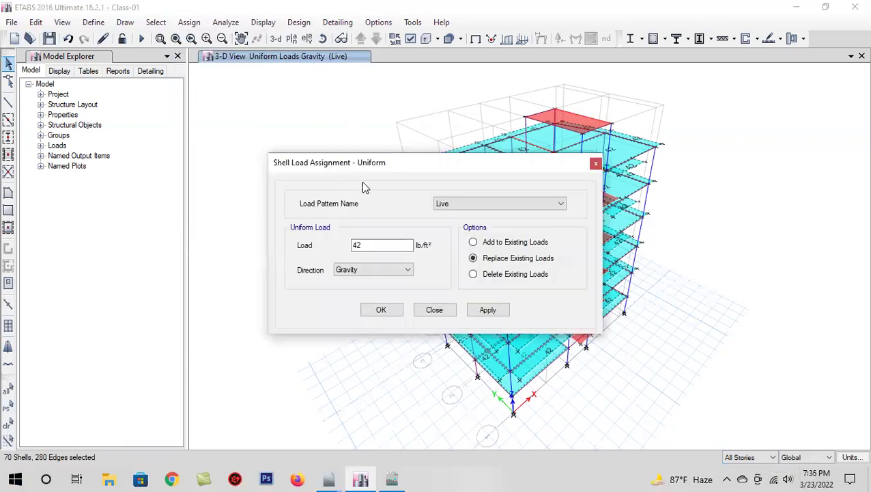
{"action": "left_click", "coordinate": [445, 207]}
{"action": "left_click", "coordinate": [456, 232]}
{"action": "double_click", "coordinate": [378, 246]}
{"action": "type", "text": "20"}
{"action": "left_click", "coordinate": [486, 311]}
{"action": "left_click", "coordinate": [399, 314]}
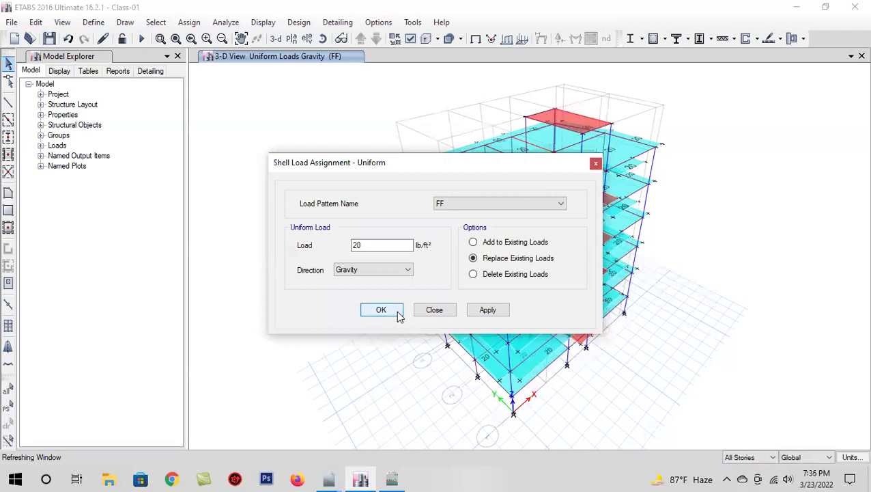
Save the model and leave the slabs unselected.
{"action": "left_click", "coordinate": [49, 39]}
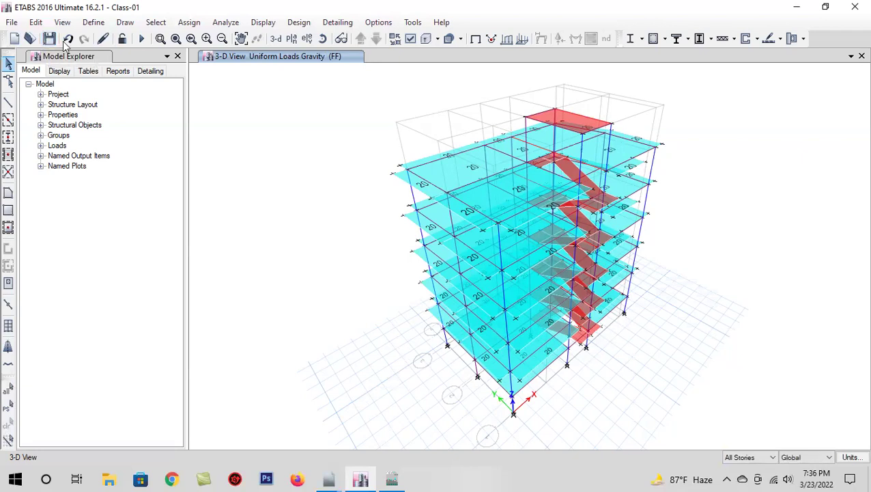
{"action": "left_click", "coordinate": [8, 404]}
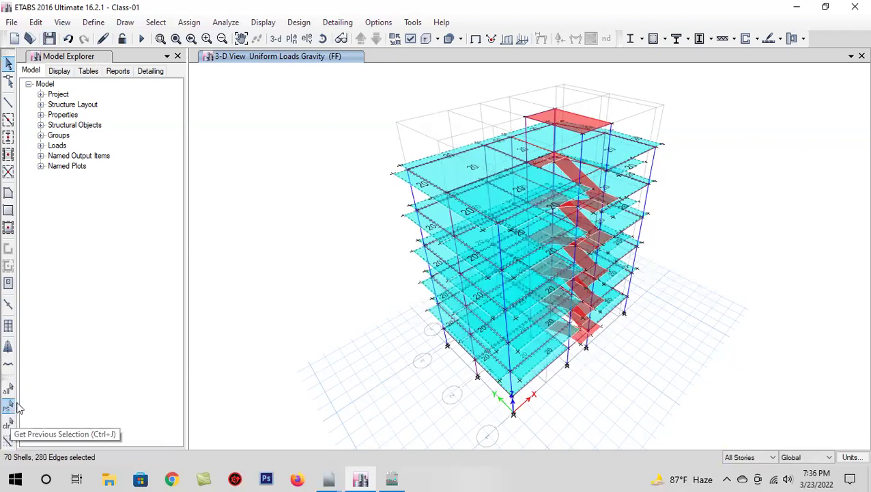
{"action": "left_click", "coordinate": [49, 39]}
{"action": "scroll", "coordinate": [426, 289], "scroll_direction": "up", "scroll_amount": 5}
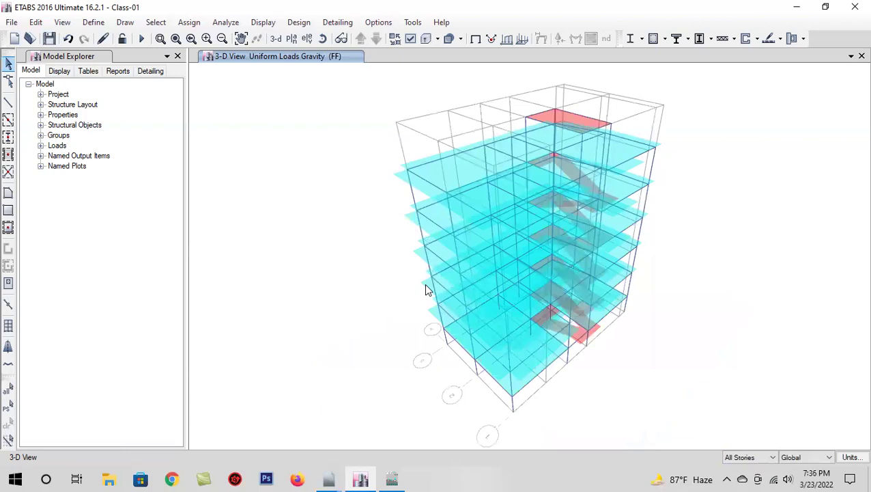
Open the GF plan view and set the selection scope to All Stories.
{"action": "left_click", "coordinate": [293, 39]}
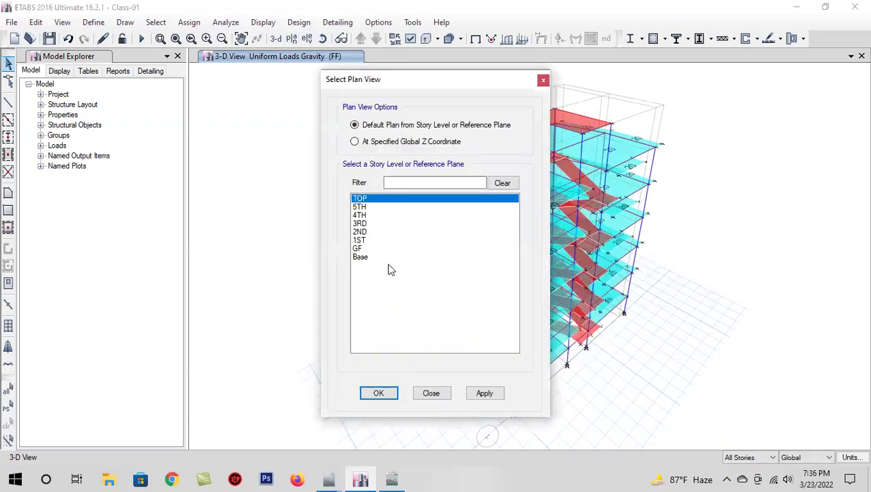
{"action": "left_click", "coordinate": [379, 249]}
{"action": "left_click", "coordinate": [484, 394]}
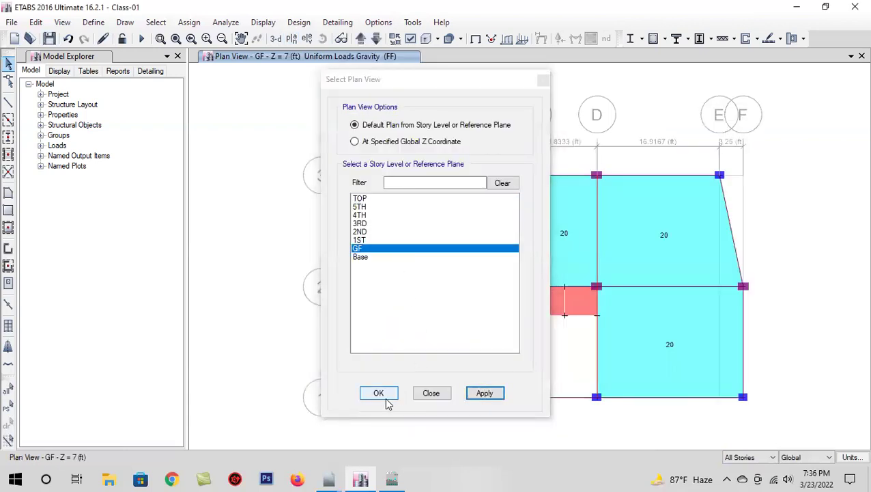
{"action": "left_click", "coordinate": [385, 397]}
{"action": "left_click", "coordinate": [749, 458]}
{"action": "left_click", "coordinate": [744, 477]}
Select the perimeter beams and the interior beams on grids 2, C and D on all stories, leaving out the beams around the stair opening.
{"action": "left_click", "coordinate": [382, 334]}
{"action": "left_click", "coordinate": [383, 231]}
{"action": "left_click", "coordinate": [445, 176]}
{"action": "left_click", "coordinate": [583, 176]}
{"action": "left_click", "coordinate": [661, 176]}
{"action": "left_click", "coordinate": [726, 201]}
{"action": "left_click", "coordinate": [712, 286]}
{"action": "left_click", "coordinate": [564, 286]}
{"action": "left_click", "coordinate": [453, 286]}
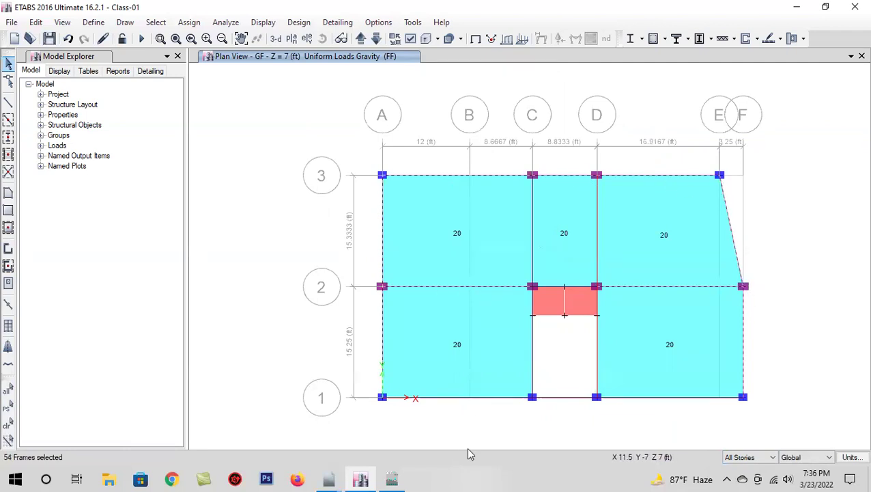
{"action": "left_click", "coordinate": [497, 397]}
{"action": "left_click", "coordinate": [642, 397]}
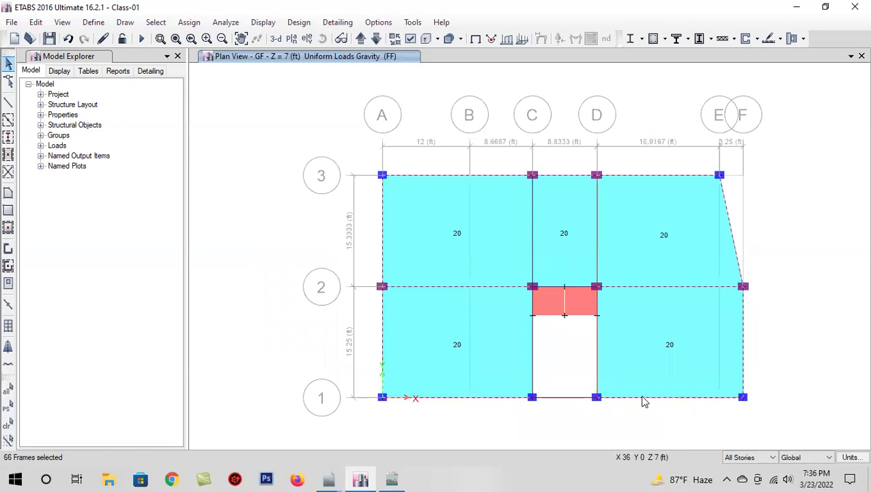
{"action": "left_click", "coordinate": [534, 197]}
{"action": "left_click", "coordinate": [595, 203]}
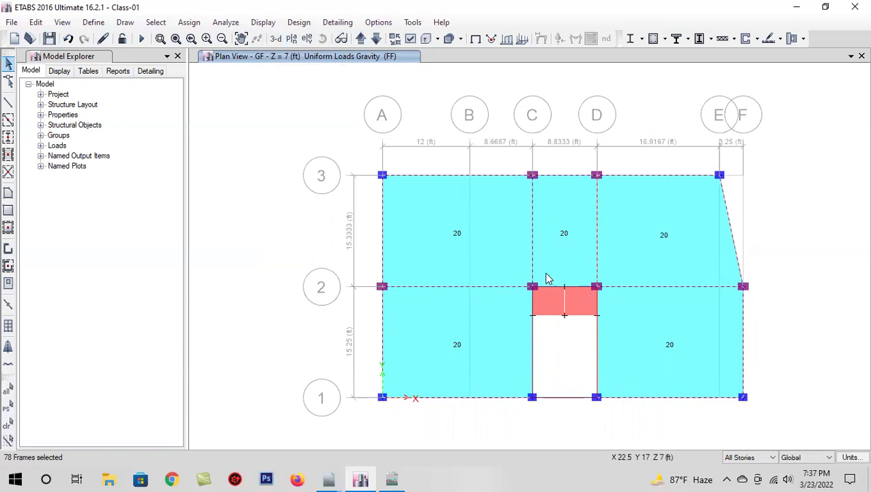
Check the beam selection in 3-D, open the 5TH story plan view and limit the selection scope to One Story.
{"action": "left_click", "coordinate": [276, 38]}
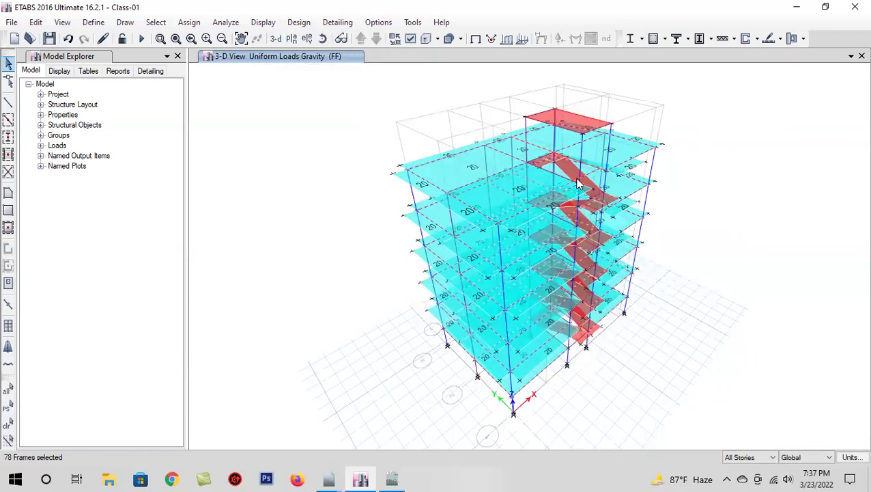
{"action": "scroll", "coordinate": [576, 183], "scroll_direction": "up", "scroll_amount": 4}
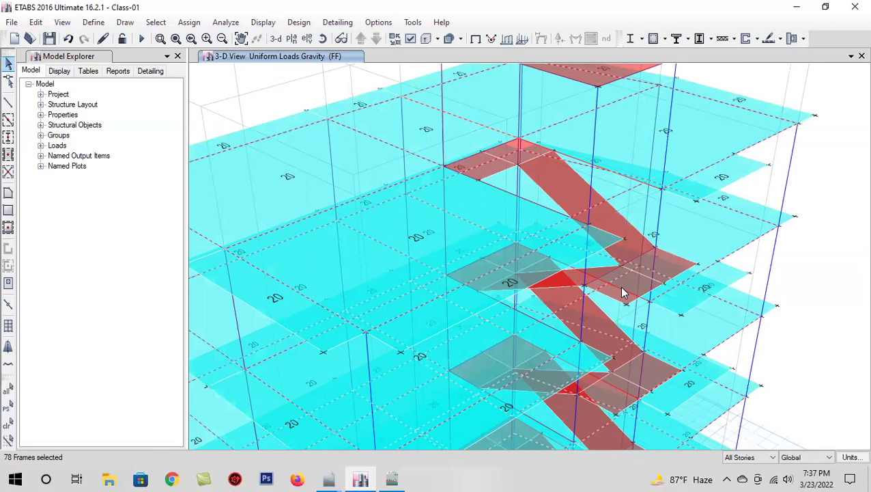
{"action": "scroll", "coordinate": [442, 255], "scroll_direction": "down", "scroll_amount": 5}
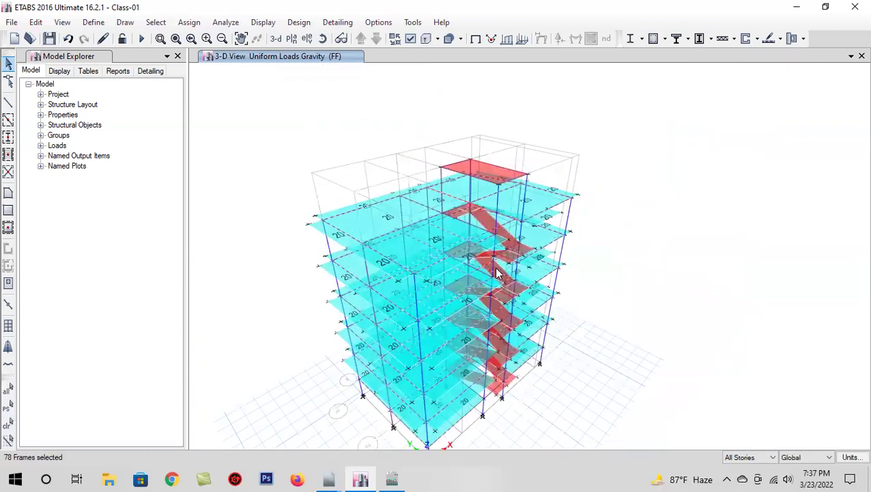
{"action": "middle_click_drag", "start_coordinate": [494, 267], "coordinate": [506, 316]}
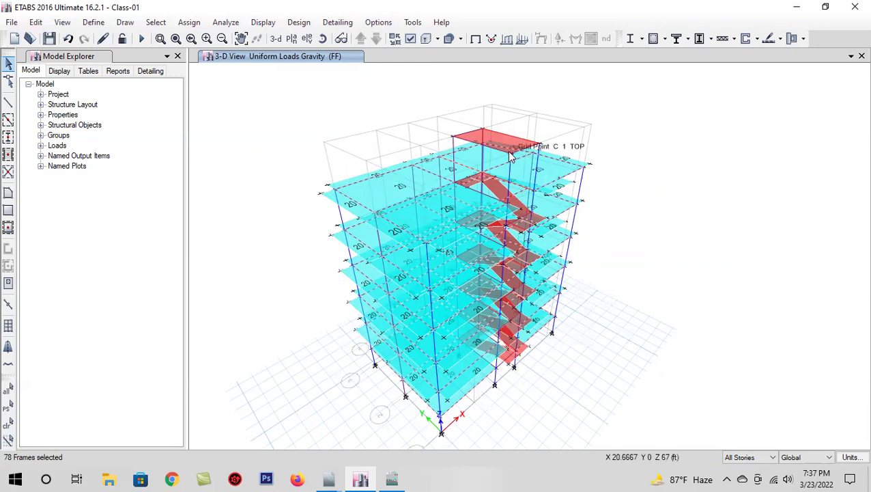
{"action": "left_click", "coordinate": [289, 39]}
{"action": "left_click", "coordinate": [484, 393]}
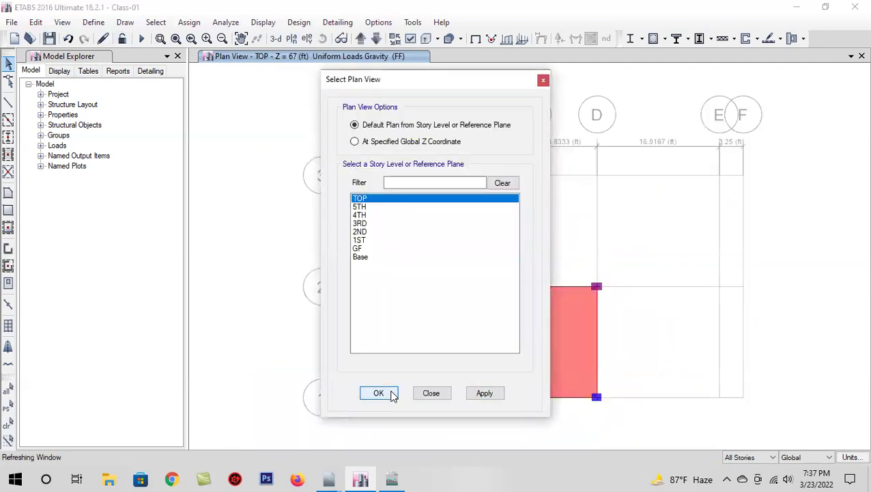
{"action": "left_click", "coordinate": [380, 393]}
{"action": "left_click", "coordinate": [376, 38]}
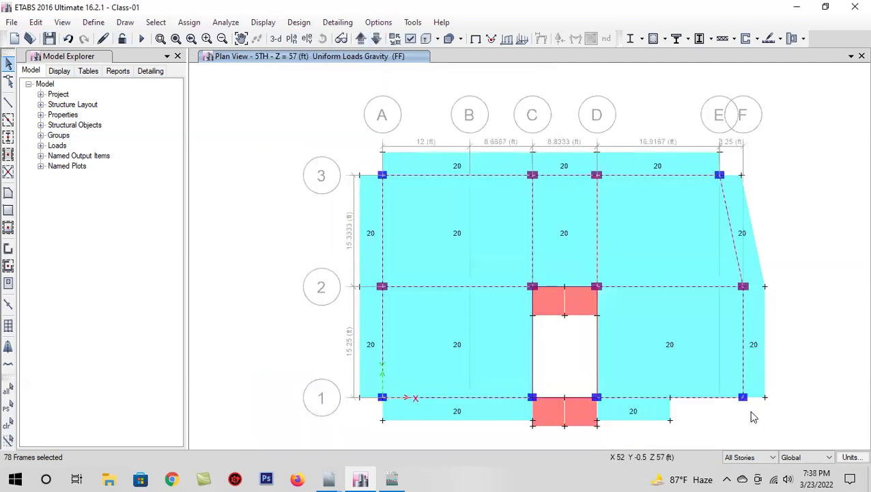
{"action": "left_click", "coordinate": [747, 456]}
{"action": "left_click", "coordinate": [741, 467]}
Remove all the selected beams of the 5TH story from the selection, both perimeter and interior.
{"action": "left_click", "coordinate": [431, 175]}
{"action": "left_click", "coordinate": [429, 173]}
{"action": "left_click", "coordinate": [384, 200]}
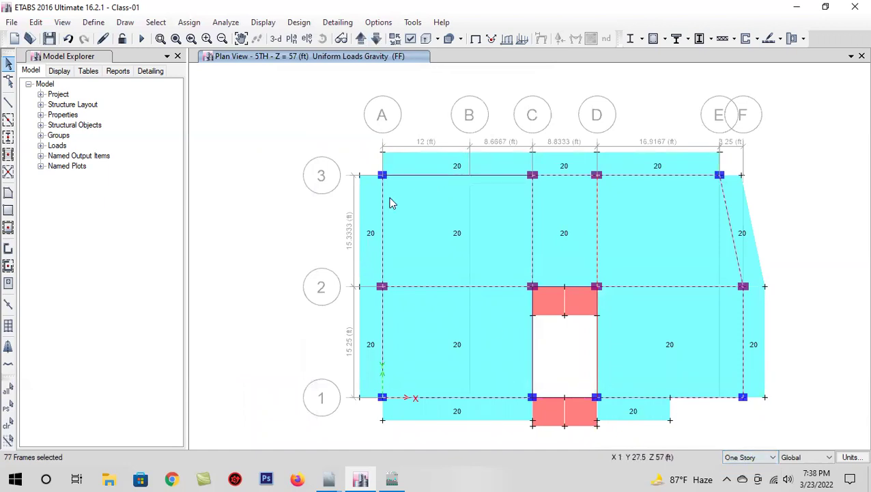
{"action": "left_click", "coordinate": [383, 317]}
{"action": "left_click", "coordinate": [421, 290]}
{"action": "left_click", "coordinate": [461, 398]}
{"action": "left_click", "coordinate": [531, 207]}
{"action": "left_click", "coordinate": [556, 175]}
{"action": "left_click", "coordinate": [594, 199]}
{"action": "left_click", "coordinate": [633, 176]}
{"action": "left_click", "coordinate": [700, 286]}
{"action": "left_click", "coordinate": [730, 228]}
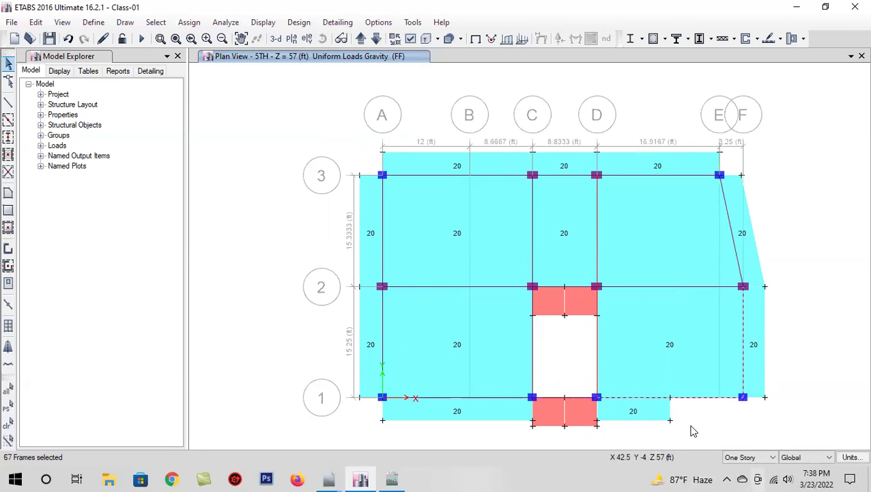
{"action": "left_click", "coordinate": [717, 396]}
{"action": "left_click", "coordinate": [746, 346]}
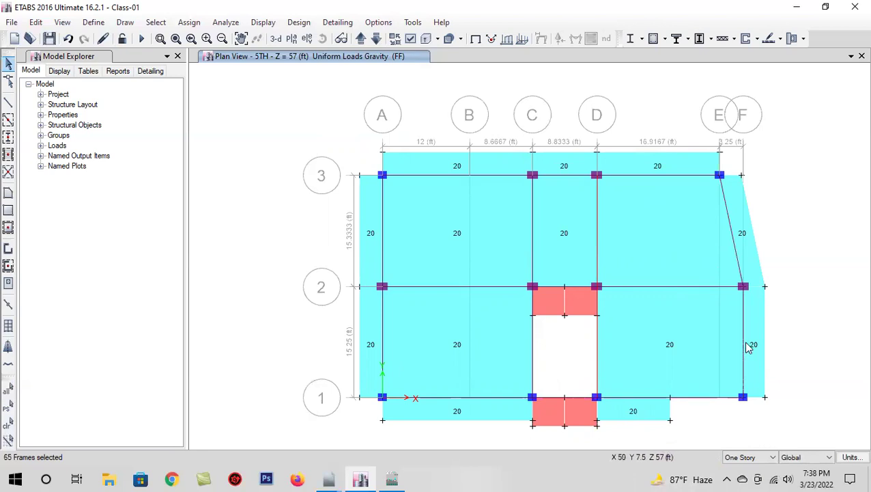
Return to the 3-D view, open the distributed frame load assignment for the selected beams and choose the FF load pattern.
{"action": "left_click", "coordinate": [379, 40]}
{"action": "left_click", "coordinate": [378, 40]}
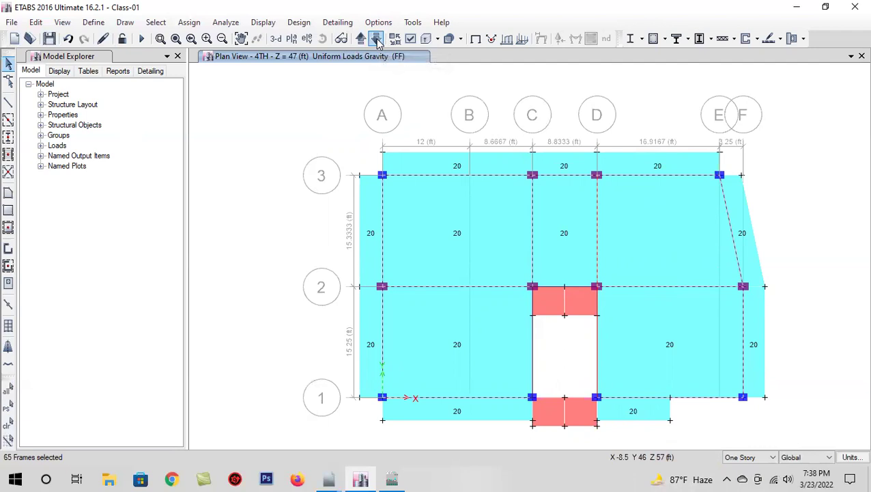
{"action": "left_click", "coordinate": [277, 42]}
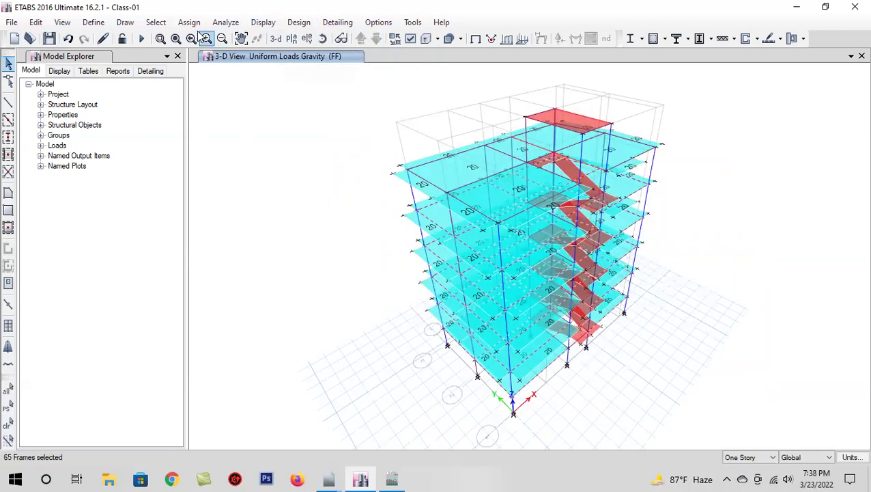
{"action": "left_click", "coordinate": [225, 22]}
{"action": "mouse_move", "coordinate": [189, 22]}
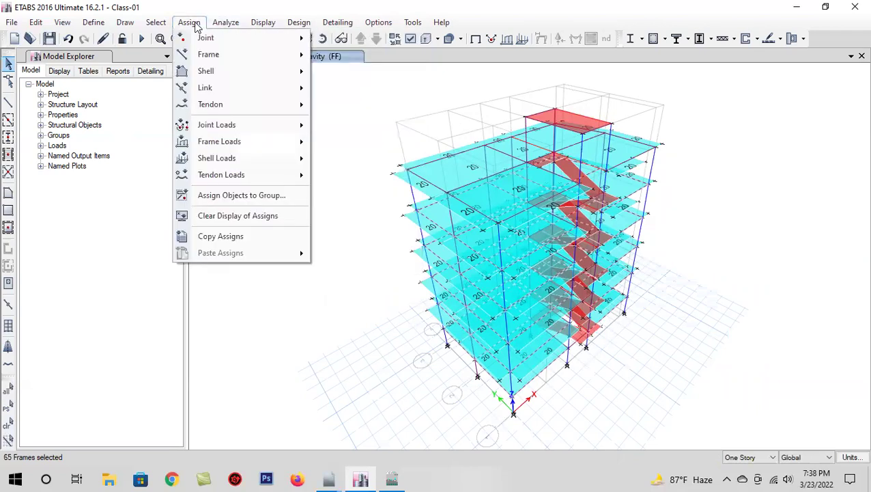
{"action": "mouse_move", "coordinate": [248, 147]}
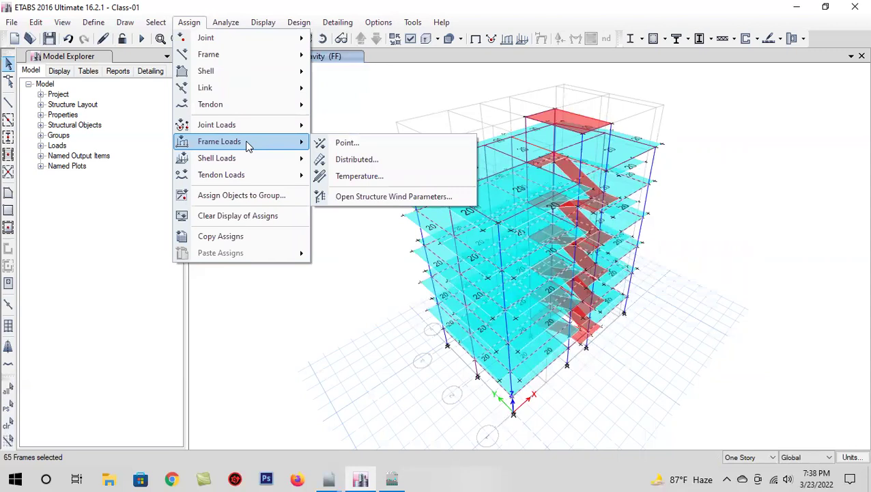
{"action": "left_click", "coordinate": [334, 161]}
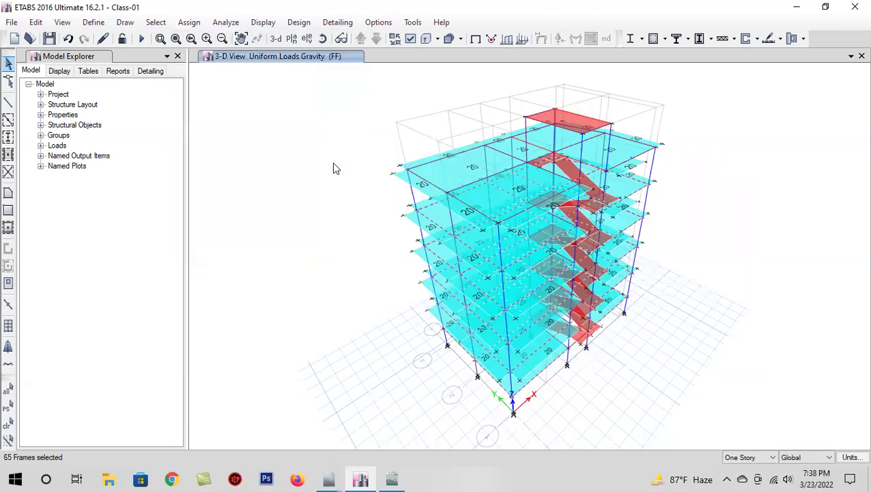
{"action": "left_click", "coordinate": [464, 168]}
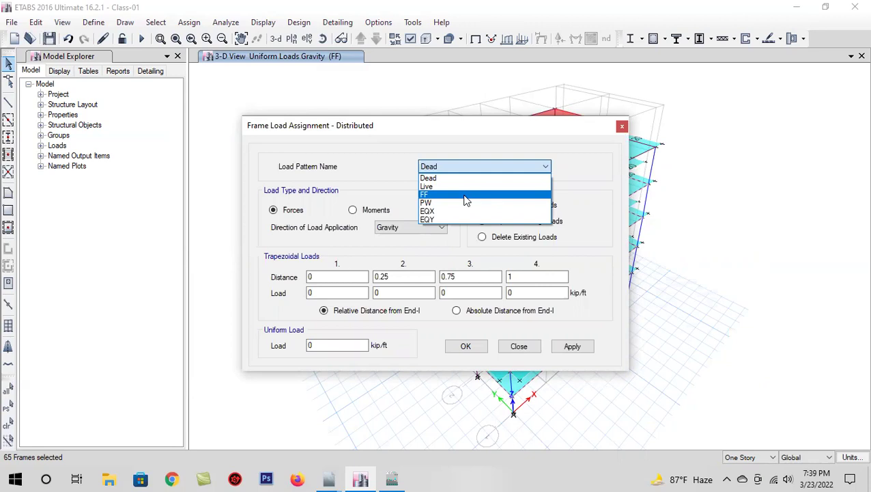
{"action": "left_click", "coordinate": [465, 196]}
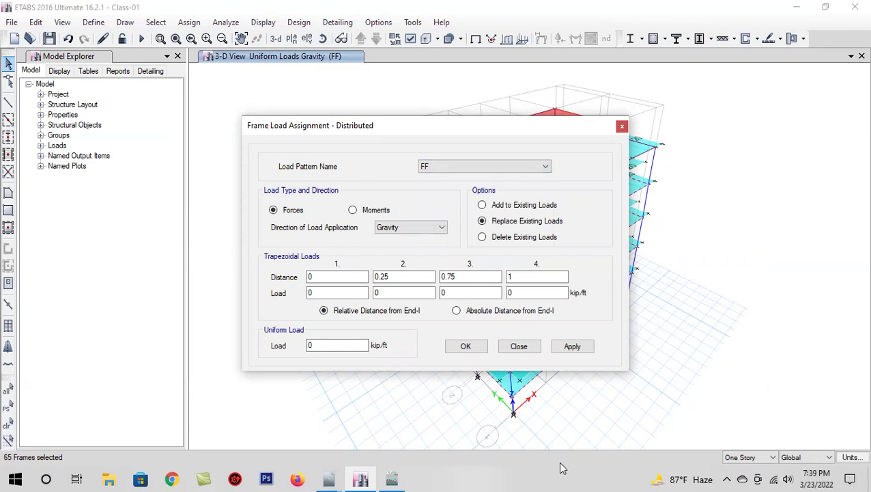
Assign a uniform load of 0.35 kip/ft in the gravity direction to the selected beams, replacing existing loads.
{"action": "left_click", "coordinate": [337, 344]}
{"action": "type", "text": ".35"}
{"action": "key", "text": "BackSpace"}
{"action": "key", "text": "BackSpace"}
{"action": "key", "text": "BackSpace"}
{"action": "type", "text": ".035"}
{"action": "key", "text": "BackSpace"}
{"action": "key", "text": "BackSpace"}
{"action": "key", "text": "BackSpace"}
{"action": "type", "text": "35"}
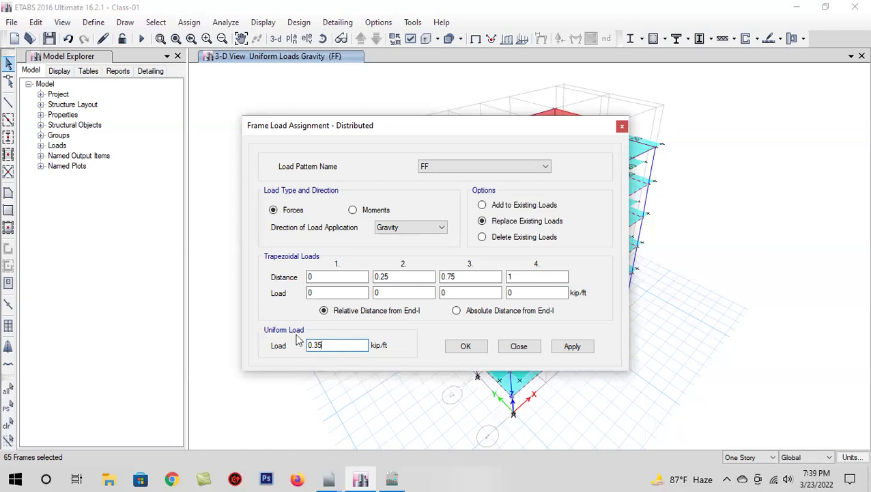
{"action": "left_click", "coordinate": [573, 347]}
{"action": "left_click", "coordinate": [463, 346]}
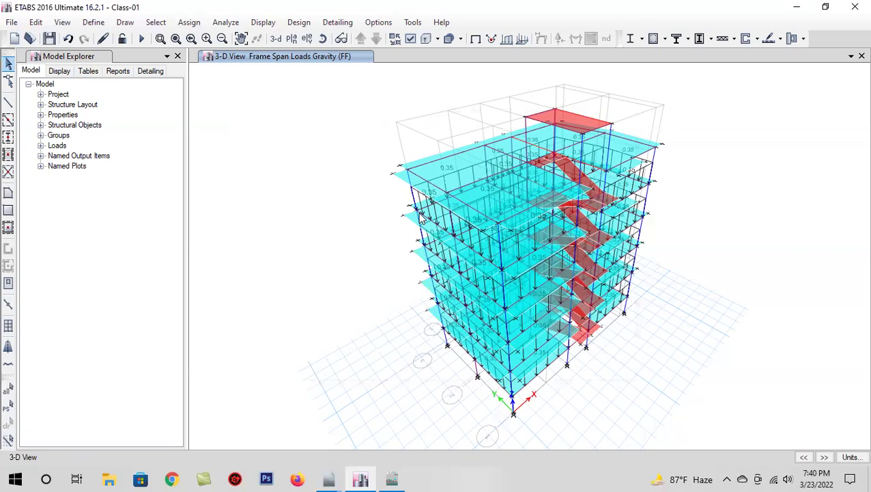
Save the model and examine the distributed beam loads around the stair opening.
{"action": "left_click", "coordinate": [49, 38]}
{"action": "left_click", "coordinate": [49, 39]}
{"action": "left_click", "coordinate": [322, 39]}
{"action": "left_click_drag", "start_coordinate": [369, 341], "coordinate": [595, 377]}
{"action": "scroll", "coordinate": [601, 375], "scroll_direction": "up", "scroll_amount": 5}
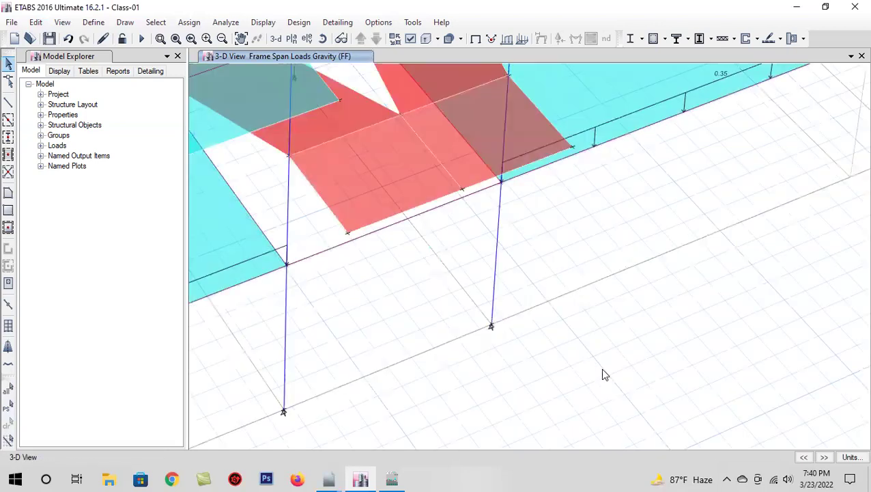
{"action": "scroll", "coordinate": [470, 284], "scroll_direction": "down", "scroll_amount": 5}
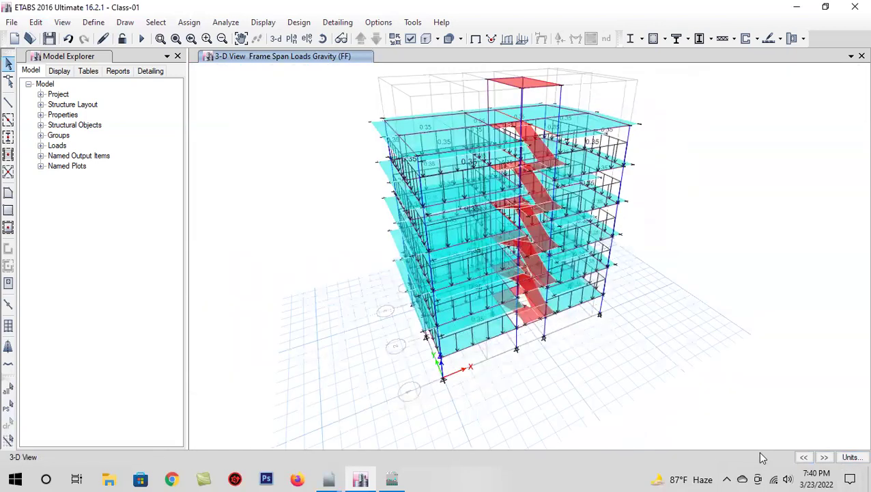
{"action": "left_click", "coordinate": [9, 140]}
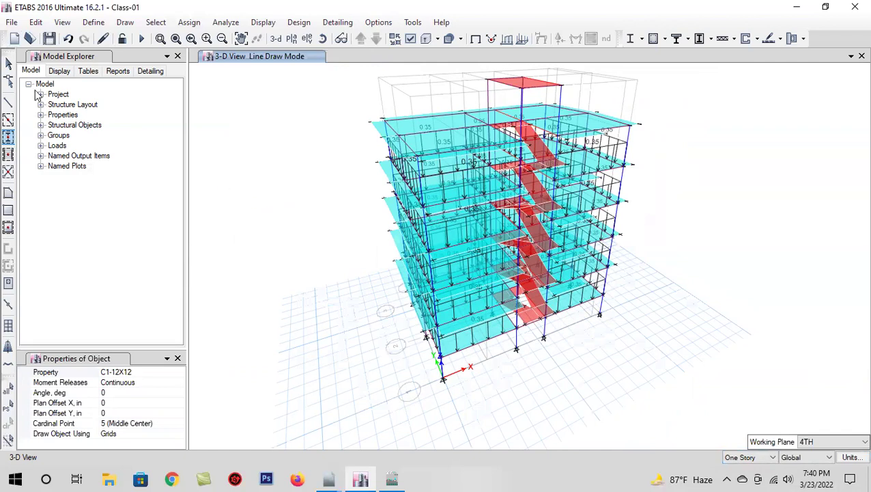
{"action": "left_click", "coordinate": [8, 63]}
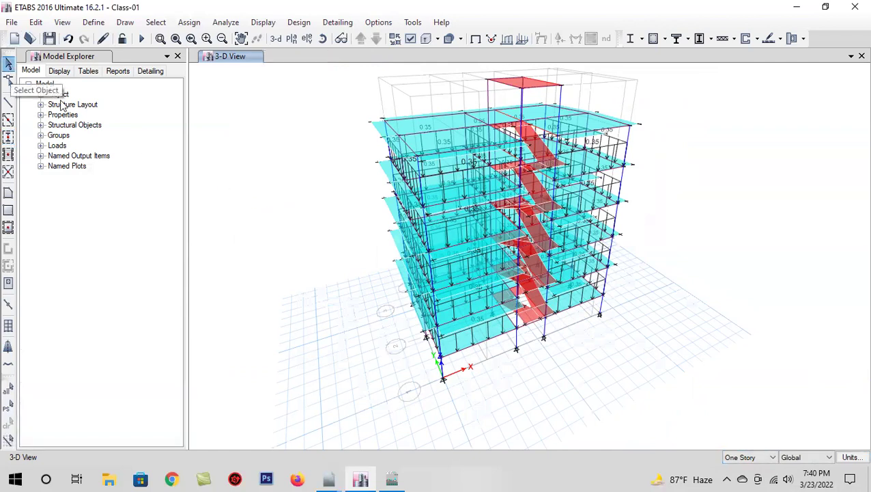
Clear the load display, apply selection to all stories and select the stair flights and landings.
{"action": "key", "text": "F4"}
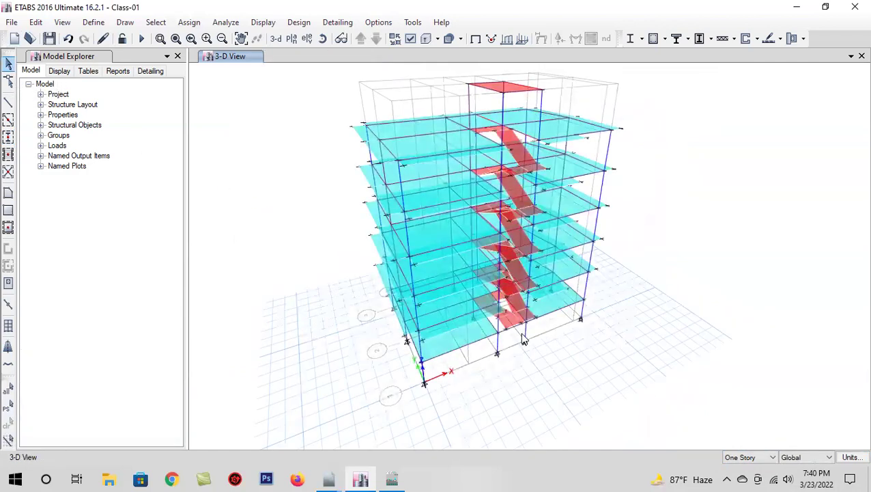
{"action": "left_click", "coordinate": [749, 459]}
{"action": "left_click", "coordinate": [742, 470]}
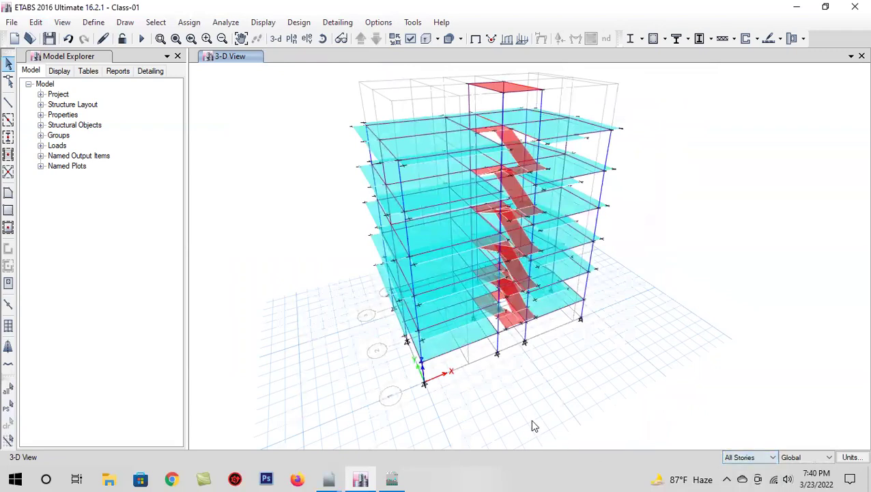
{"action": "scroll", "coordinate": [515, 405], "scroll_direction": "up", "scroll_amount": 5}
{"action": "left_click", "coordinate": [455, 272]}
{"action": "left_click", "coordinate": [517, 279]}
{"action": "left_click", "coordinate": [588, 377]}
{"action": "left_click", "coordinate": [645, 348]}
{"action": "left_click", "coordinate": [666, 400]}
{"action": "left_click", "coordinate": [668, 391]}
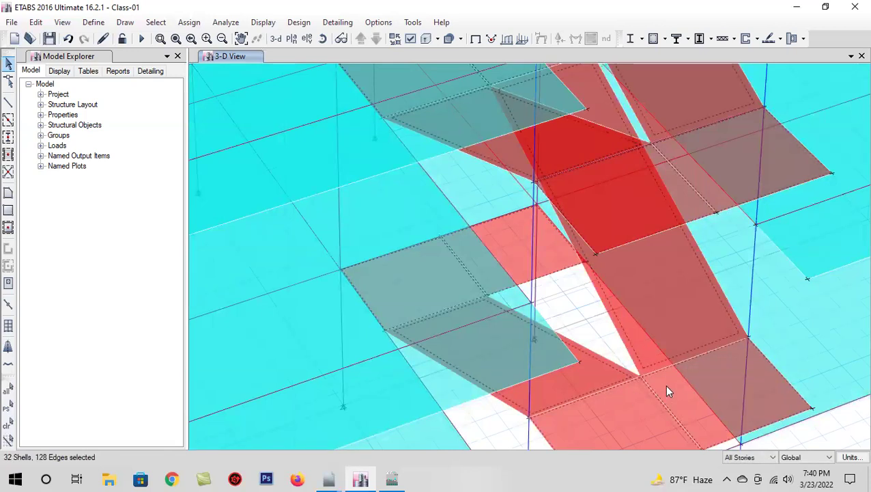
{"action": "scroll", "coordinate": [623, 394], "scroll_direction": "down", "scroll_amount": 3}
{"action": "scroll", "coordinate": [627, 384], "scroll_direction": "up", "scroll_amount": 1}
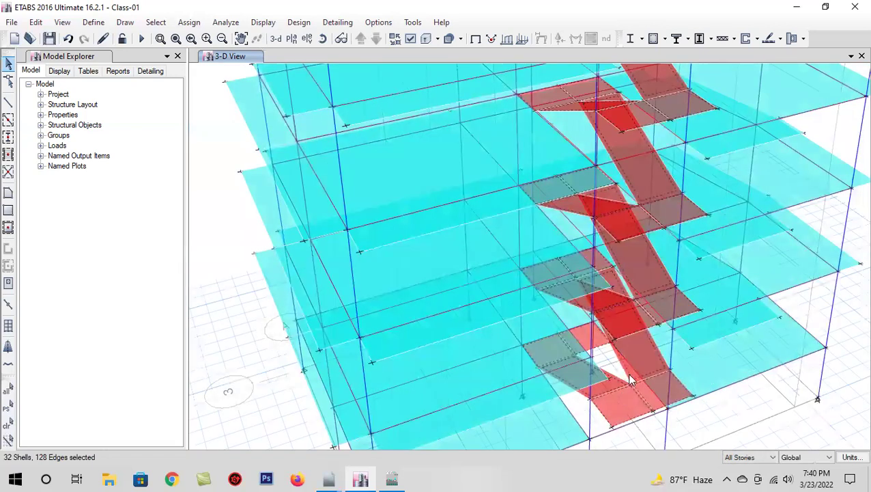
{"action": "scroll", "coordinate": [629, 381], "scroll_direction": "down", "scroll_amount": 2}
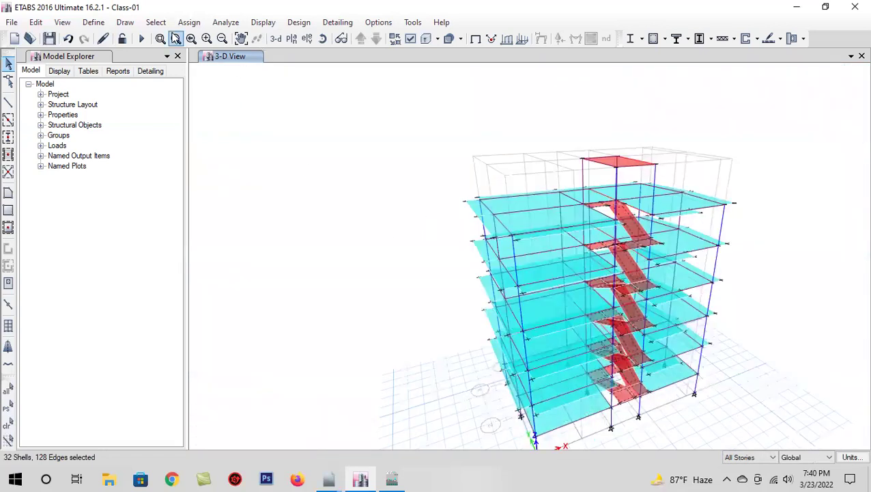
Assign a uniform shell load of 84 lb/ft² under the Live pattern, in the gravity direction, to the selected stair shells, replacing existing loads.
{"action": "left_click", "coordinate": [189, 22]}
{"action": "mouse_move", "coordinate": [240, 162]}
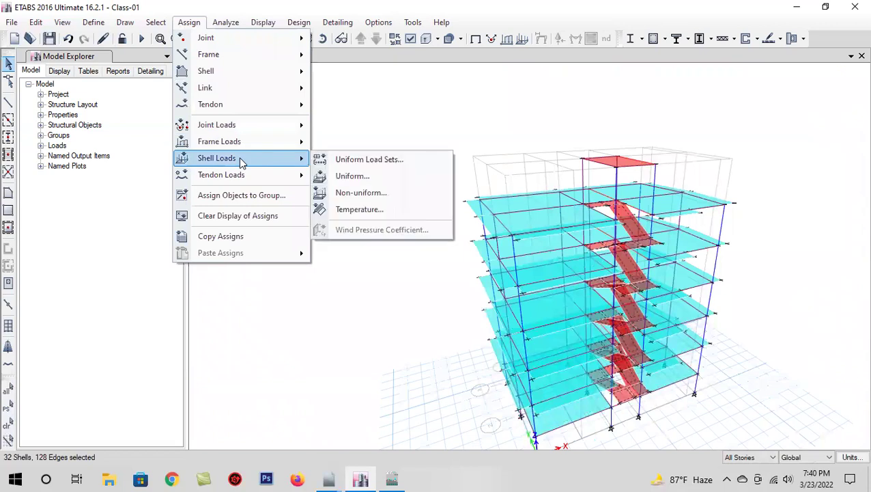
{"action": "left_click", "coordinate": [383, 175]}
{"action": "left_click", "coordinate": [457, 203]}
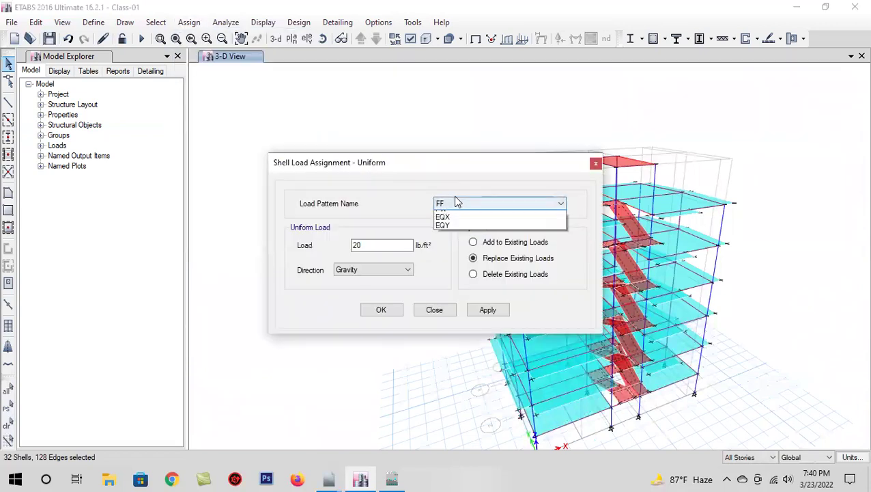
{"action": "left_click", "coordinate": [458, 228]}
{"action": "left_click", "coordinate": [394, 247]}
{"action": "double_click", "coordinate": [394, 248]}
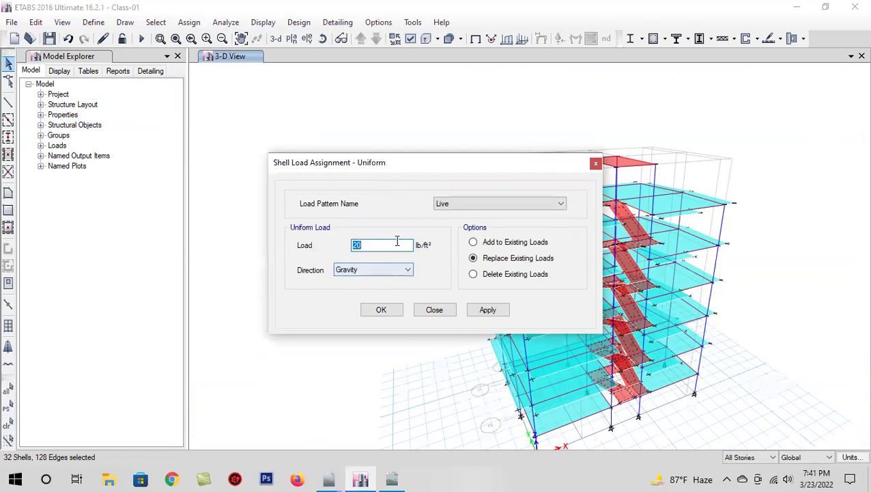
{"action": "type", "text": "84"}
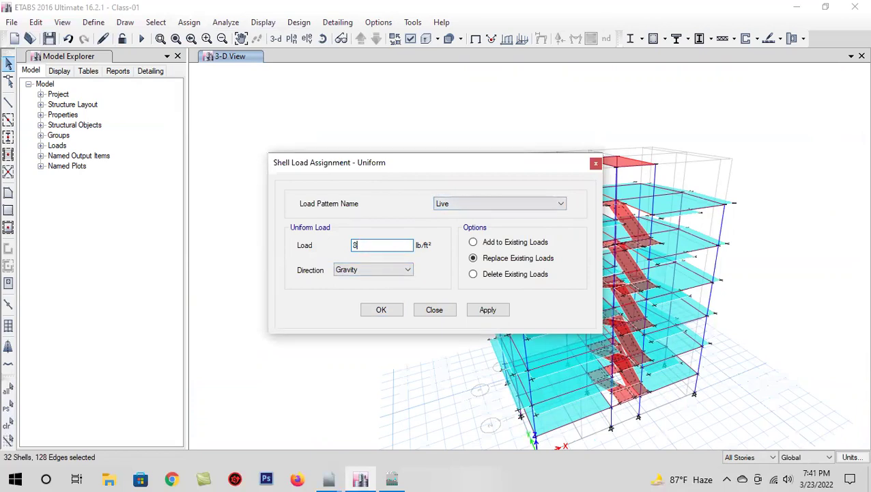
{"action": "left_click", "coordinate": [478, 311]}
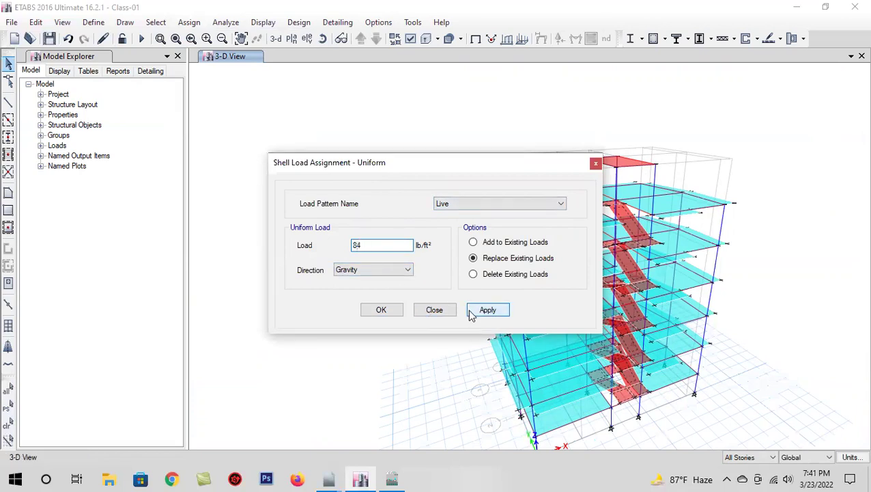
{"action": "left_click", "coordinate": [394, 316]}
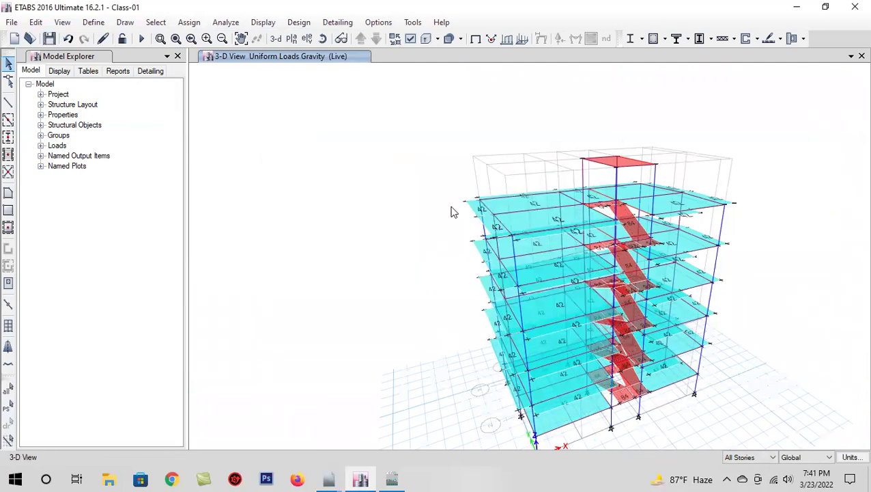
Restore the default 3-D view, examine the live loads on slabs and stairs, and save the model.
{"action": "left_click", "coordinate": [275, 38]}
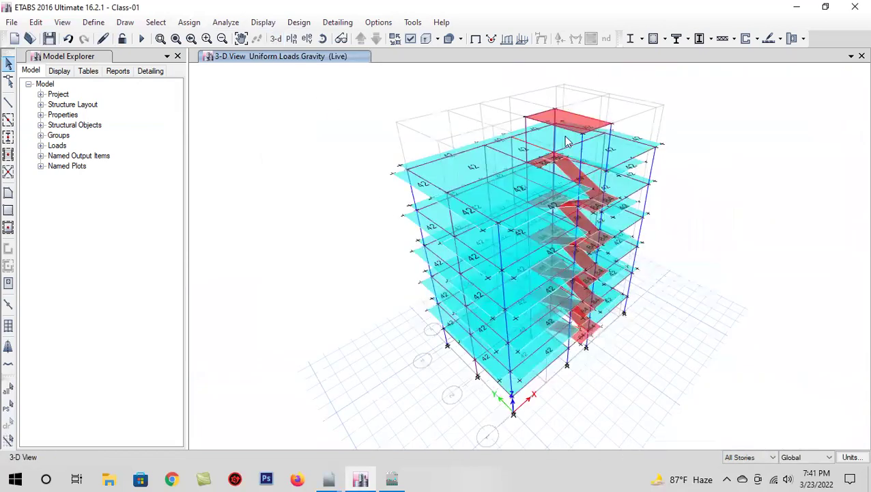
{"action": "scroll", "coordinate": [559, 176], "scroll_direction": "up", "scroll_amount": 3}
{"action": "scroll", "coordinate": [511, 246], "scroll_direction": "up", "scroll_amount": 2}
{"action": "scroll", "coordinate": [510, 242], "scroll_direction": "down", "scroll_amount": 6}
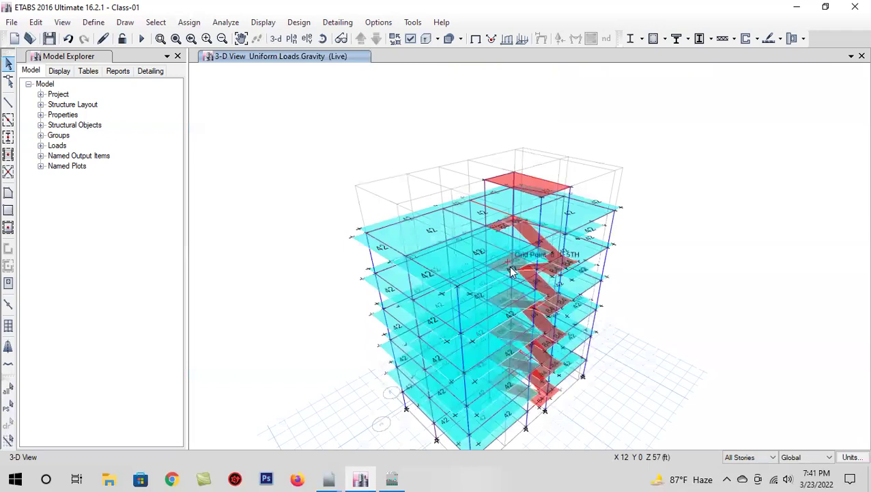
{"action": "middle_click_drag", "start_coordinate": [510, 242], "coordinate": [529, 285], "text": "shift"}
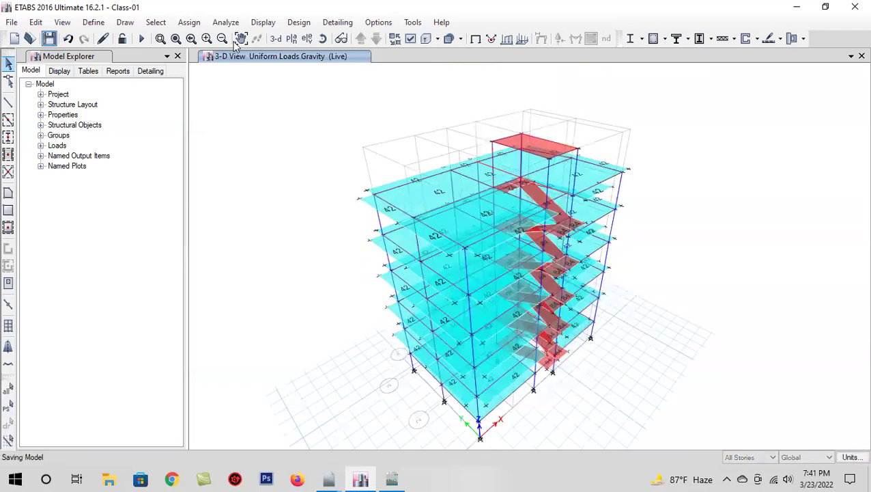
Show the TOP story plan, limit selection to one story and select the slab between grids C–D and 1–2.
{"action": "left_click", "coordinate": [292, 38]}
{"action": "left_click", "coordinate": [481, 393]}
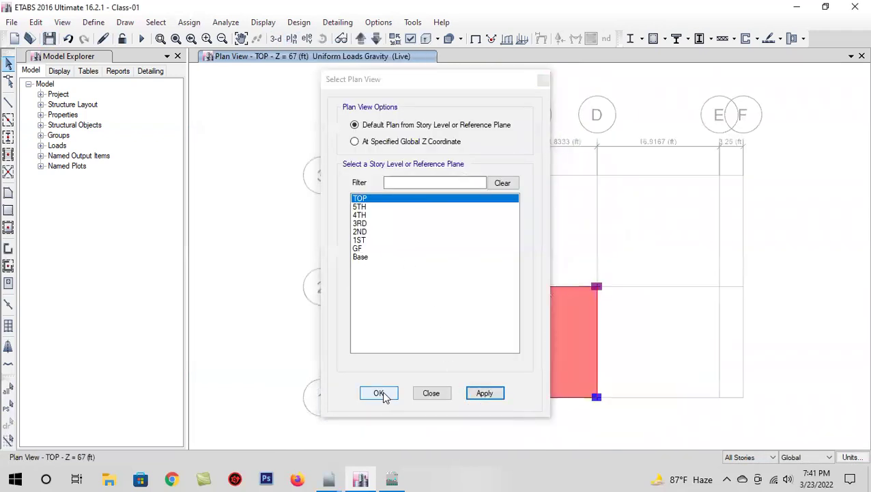
{"action": "left_click", "coordinate": [379, 393]}
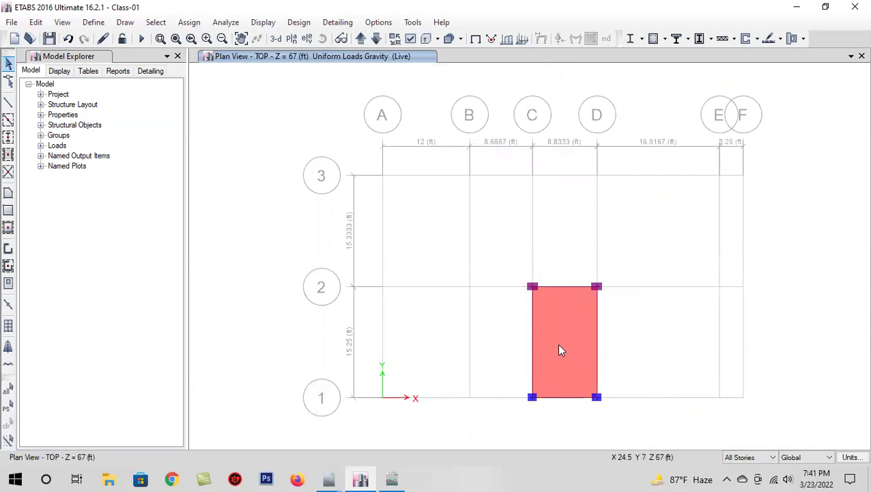
{"action": "left_click", "coordinate": [743, 457]}
{"action": "left_click", "coordinate": [739, 469]}
{"action": "left_click", "coordinate": [569, 362]}
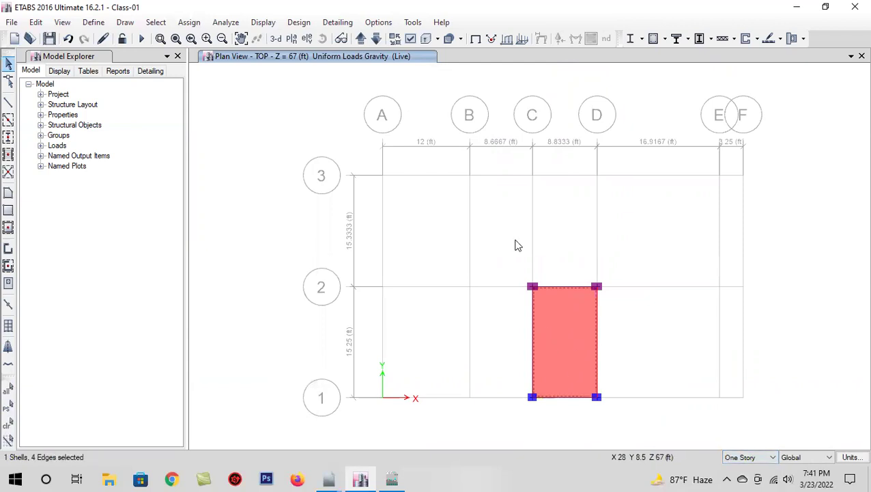
Return to the 3-D view and assign a uniform Live load of 105 lb/ft² in the gravity direction to the selected top slab.
{"action": "left_click", "coordinate": [275, 38]}
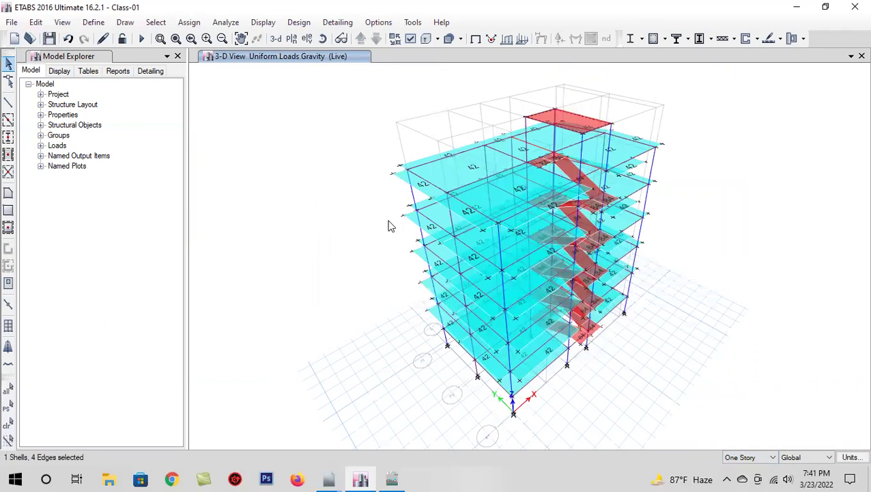
{"action": "scroll", "coordinate": [561, 109], "scroll_direction": "up", "scroll_amount": 5}
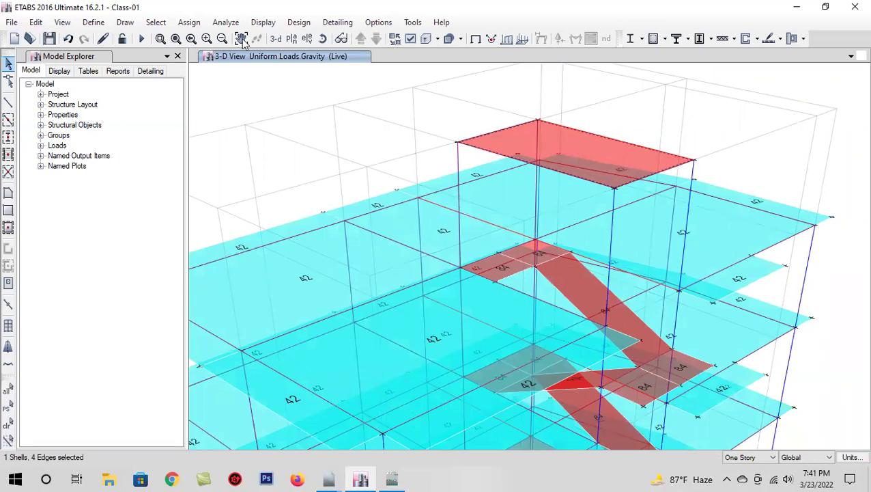
{"action": "left_click", "coordinate": [189, 22]}
{"action": "mouse_move", "coordinate": [243, 158]}
{"action": "left_click", "coordinate": [334, 179]}
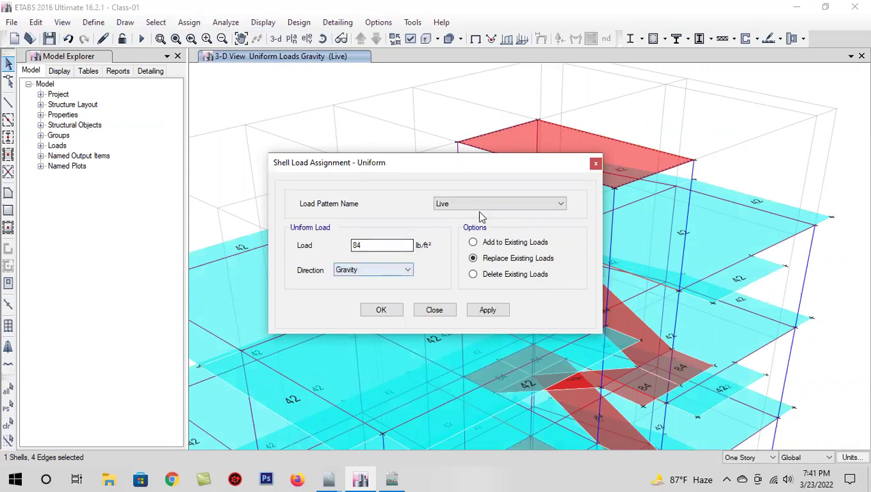
{"action": "left_click", "coordinate": [393, 245]}
{"action": "double_click", "coordinate": [393, 244]}
{"action": "type", "text": "105"}
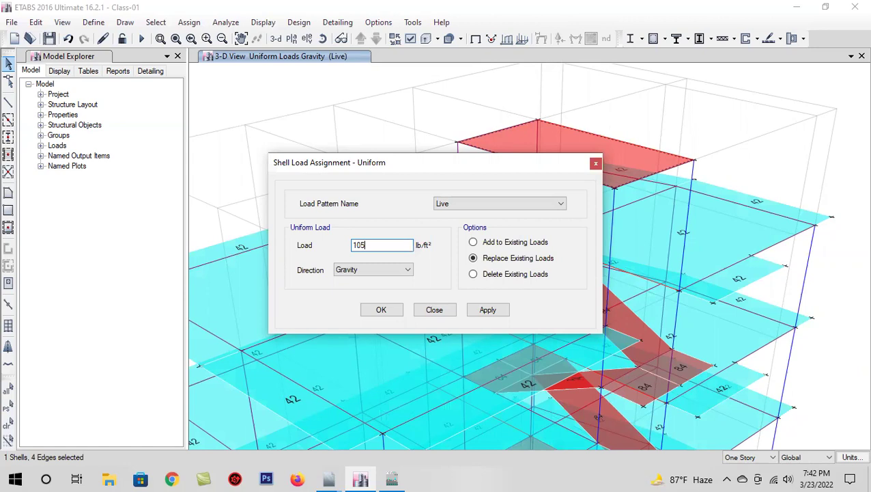
{"action": "left_click", "coordinate": [487, 311]}
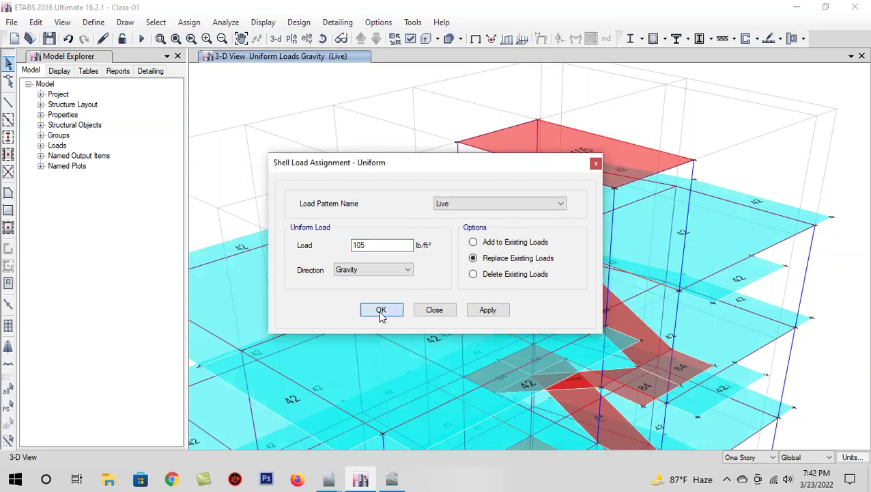
{"action": "left_click", "coordinate": [381, 312]}
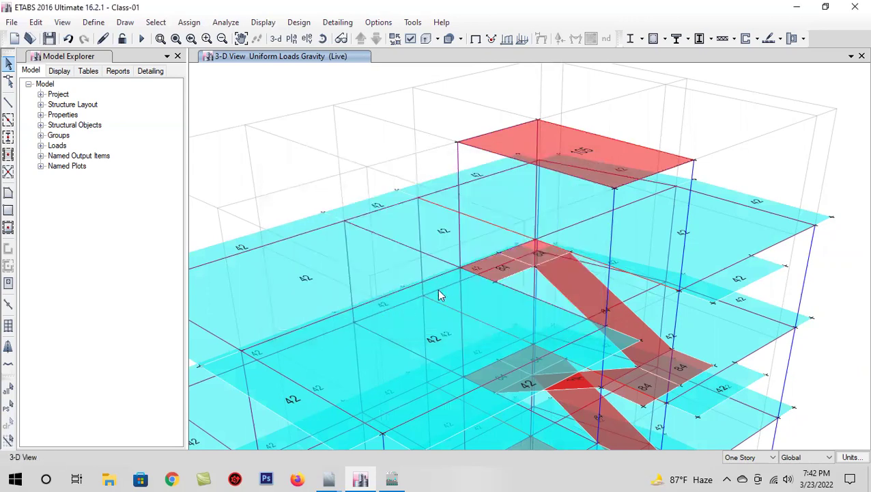
Examine the live loads from a rotated view, save the model and restore the default 3-D view.
{"action": "scroll", "coordinate": [485, 272], "scroll_direction": "down", "scroll_amount": 5}
{"action": "middle_click_drag", "start_coordinate": [485, 271], "coordinate": [508, 273]}
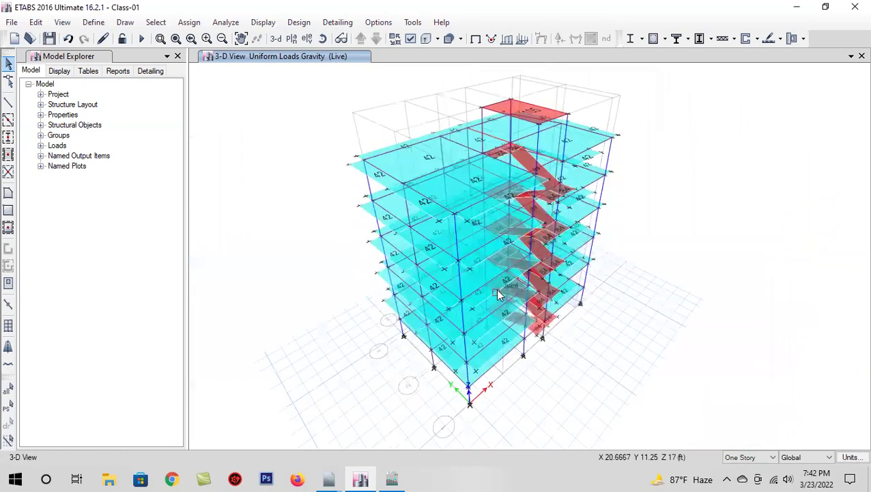
{"action": "left_click", "coordinate": [323, 39]}
{"action": "left_click_drag", "start_coordinate": [344, 348], "coordinate": [477, 360]}
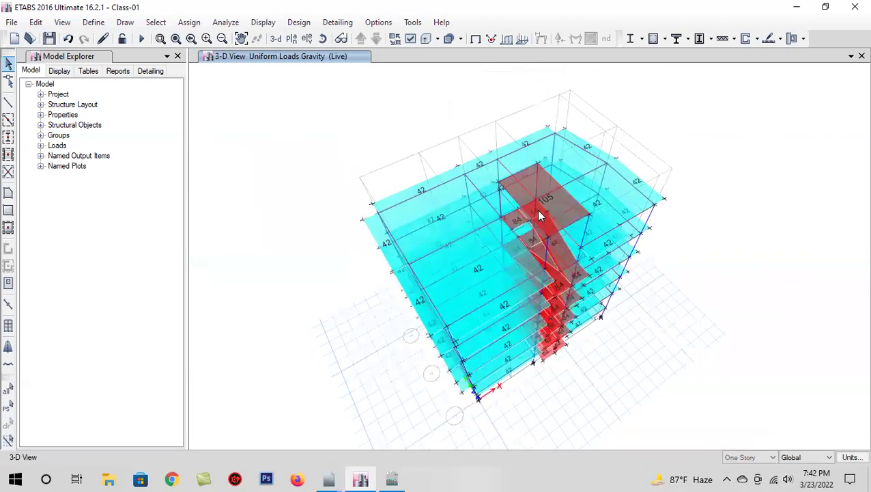
{"action": "left_click", "coordinate": [49, 39]}
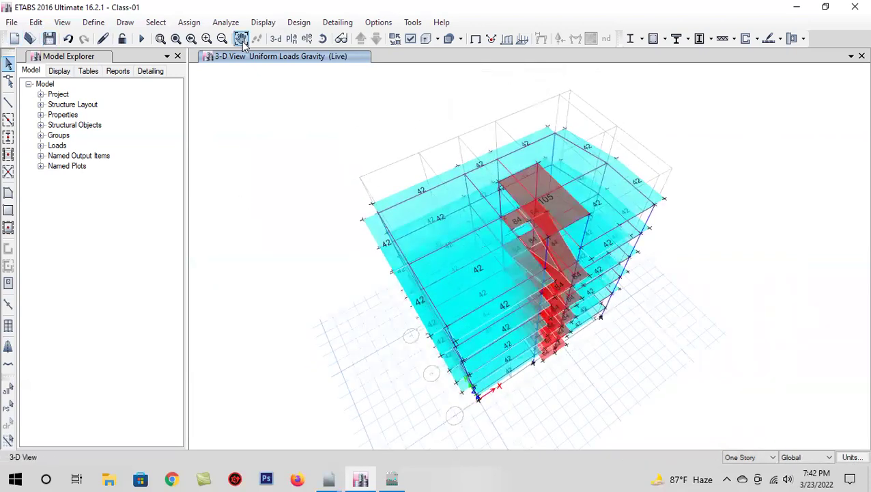
{"action": "left_click", "coordinate": [276, 38]}
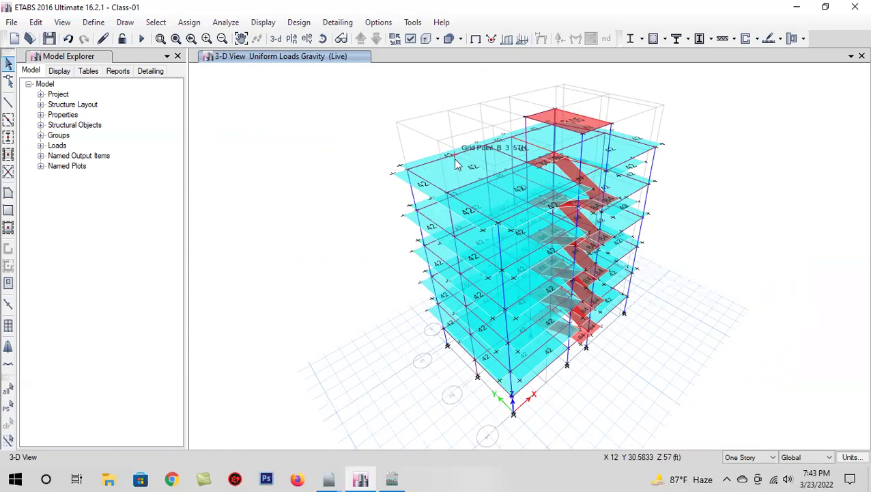
Show the GF plan view and move up one level to the 1ST story plan.
{"action": "left_click", "coordinate": [291, 39]}
{"action": "left_click", "coordinate": [381, 249]}
{"action": "left_click", "coordinate": [484, 392]}
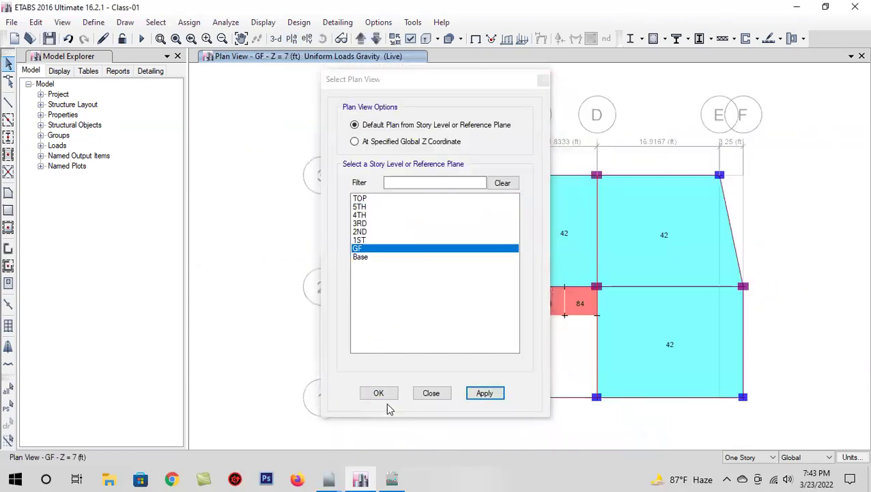
{"action": "key", "text": "Escape"}
{"action": "left_click", "coordinate": [361, 38]}
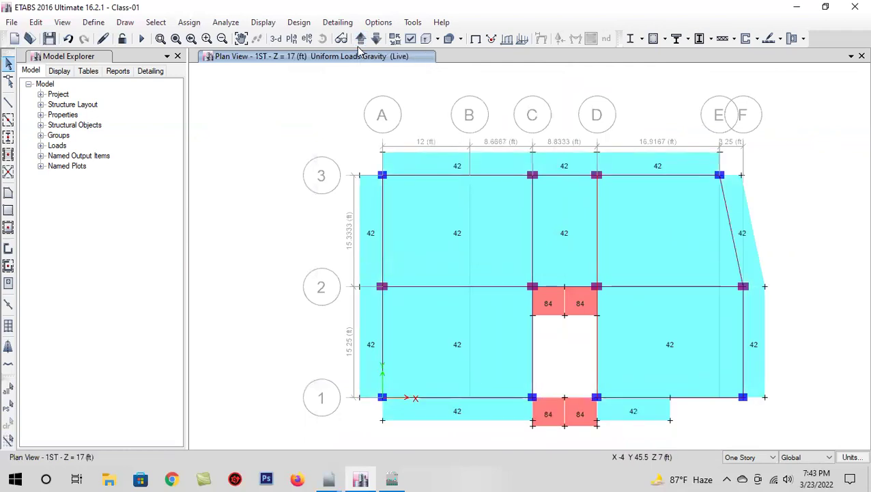
{"action": "middle_click_drag", "start_coordinate": [476, 220], "coordinate": [428, 202]}
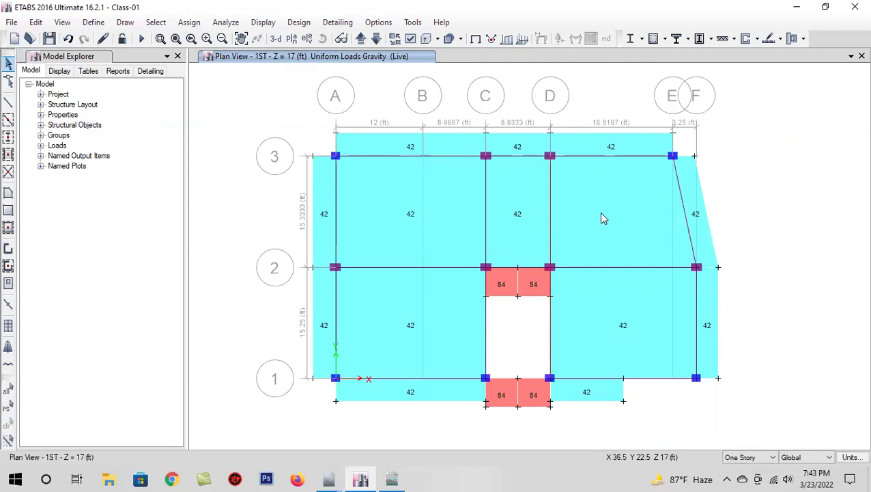
Apply selection to all stories and select the slab panels between grids A and C with their overhangs beyond grids A and 3.
{"action": "left_click", "coordinate": [745, 457]}
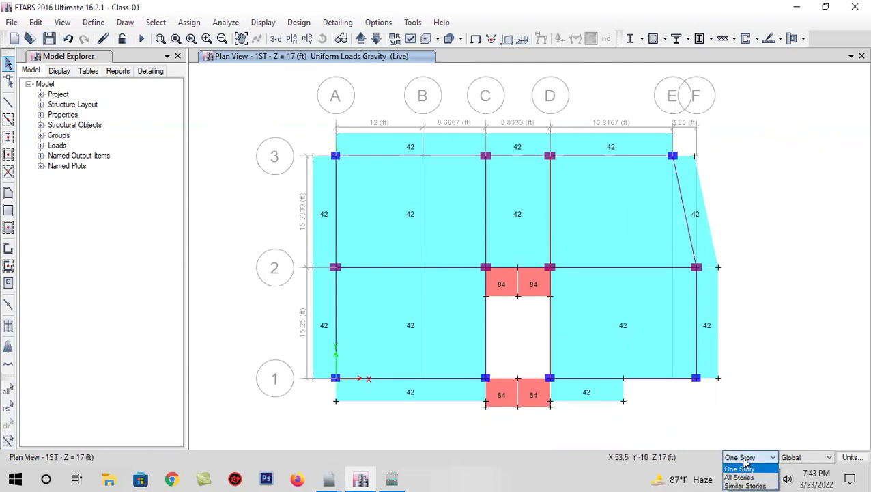
{"action": "left_click", "coordinate": [739, 477]}
{"action": "left_click", "coordinate": [376, 315]}
{"action": "left_click", "coordinate": [389, 226]}
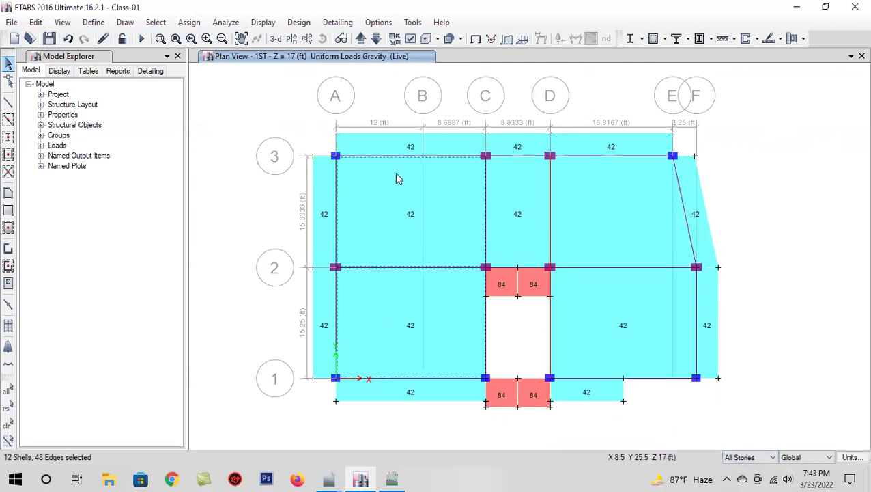
{"action": "left_click", "coordinate": [397, 144]}
{"action": "left_click", "coordinate": [321, 214]}
{"action": "left_click", "coordinate": [333, 308]}
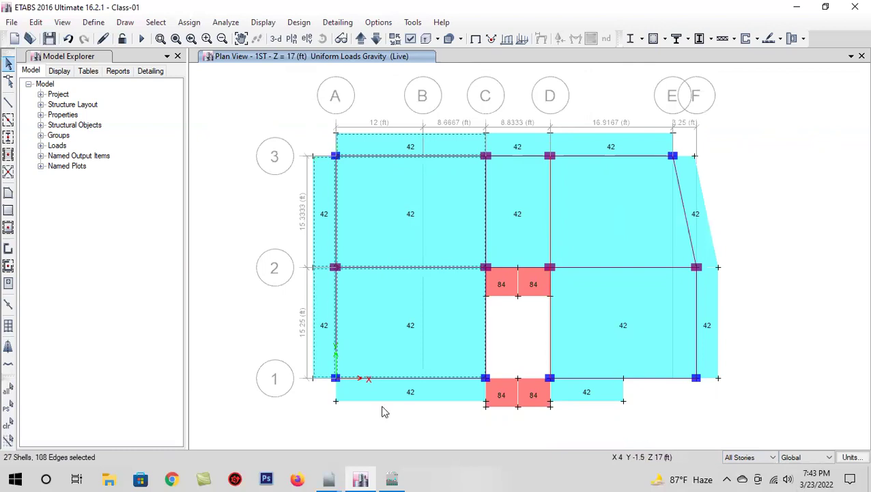
Add the remaining floor panels and overhangs up to grid F to the selection, leaving out the stair landings.
{"action": "left_click", "coordinate": [601, 394]}
{"action": "left_click", "coordinate": [600, 318]}
{"action": "left_click", "coordinate": [592, 204]}
{"action": "left_click", "coordinate": [518, 147]}
{"action": "left_click", "coordinate": [645, 147]}
{"action": "left_click", "coordinate": [697, 211]}
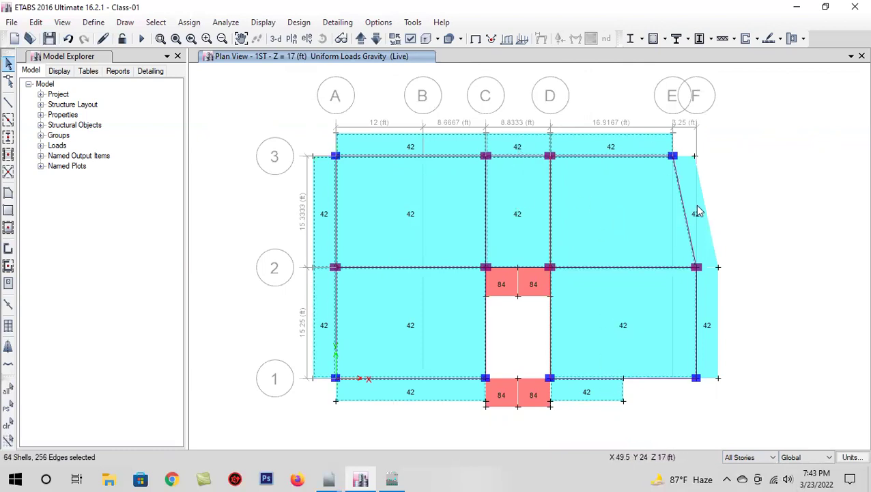
{"action": "left_click", "coordinate": [706, 308]}
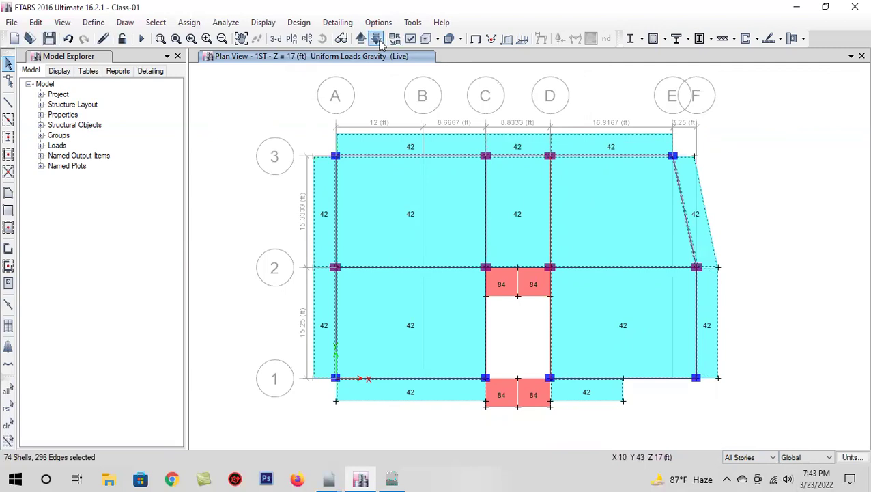
Add the GF panel between grids 2 and 3 beyond grid D, and, with selection limited to one story, the TOP slab to the selection.
{"action": "left_click", "coordinate": [377, 39]}
{"action": "left_click", "coordinate": [601, 205]}
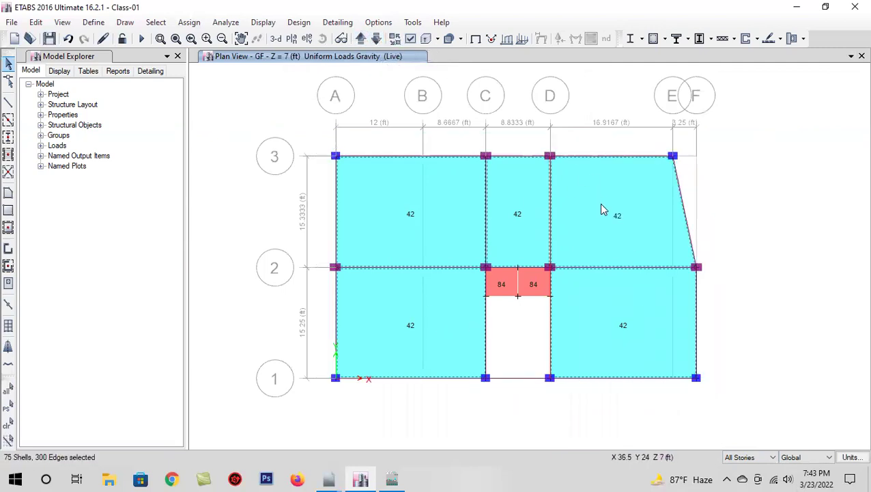
{"action": "left_click", "coordinate": [361, 39]}
{"action": "left_click", "coordinate": [361, 39]}
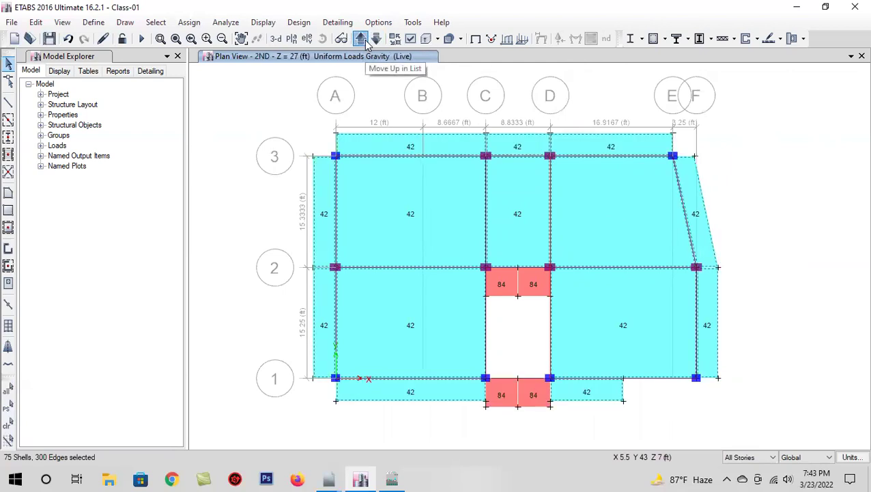
{"action": "left_click", "coordinate": [361, 39]}
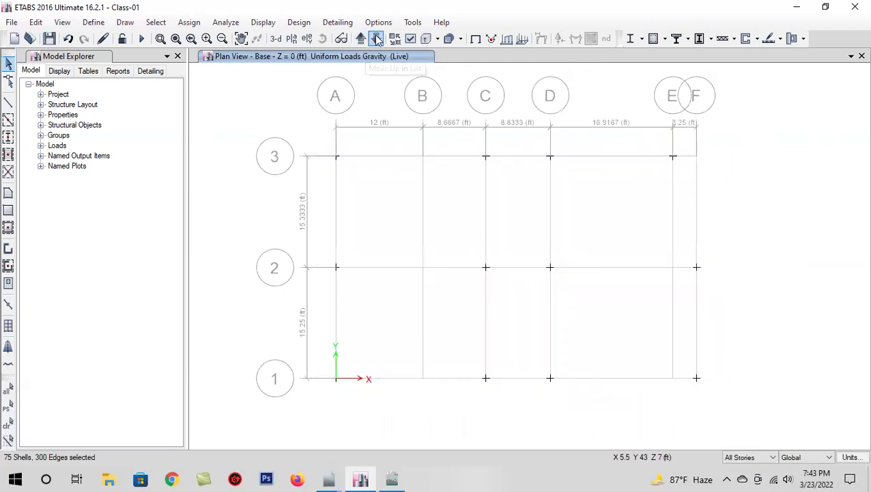
{"action": "left_click", "coordinate": [377, 39]}
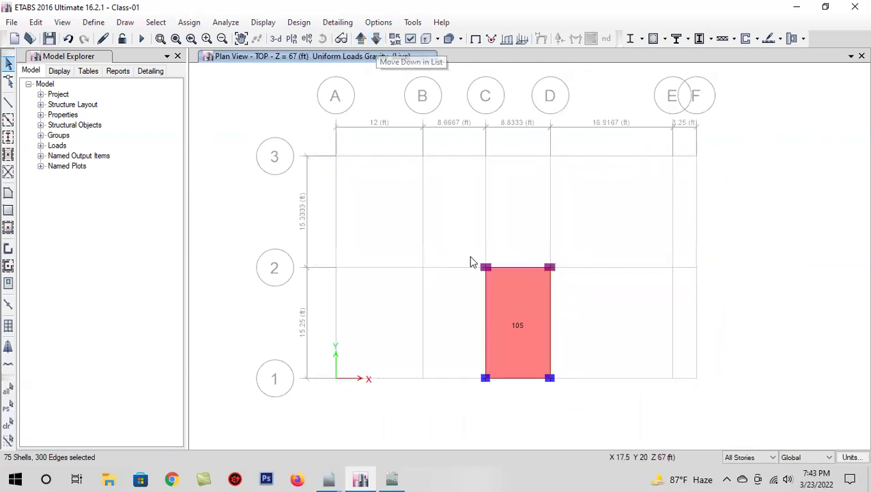
{"action": "left_click", "coordinate": [763, 457]}
{"action": "left_click", "coordinate": [740, 465]}
{"action": "left_click", "coordinate": [527, 311]}
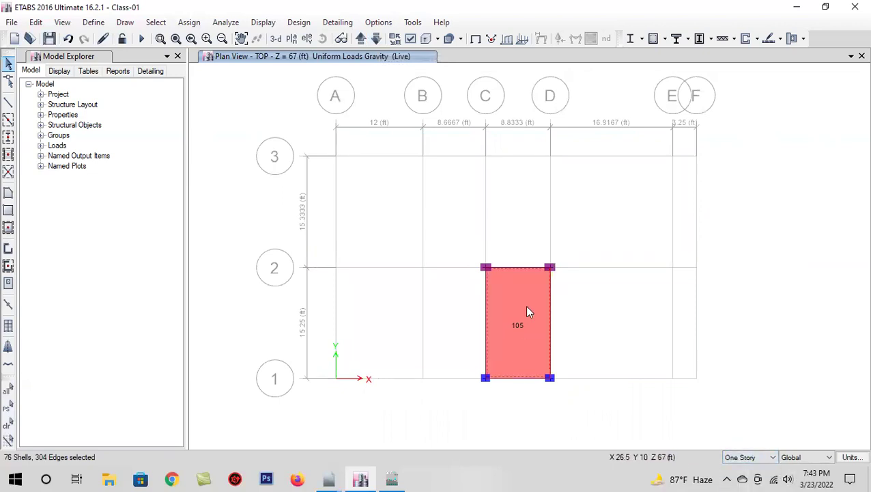
{"action": "left_click", "coordinate": [376, 39]}
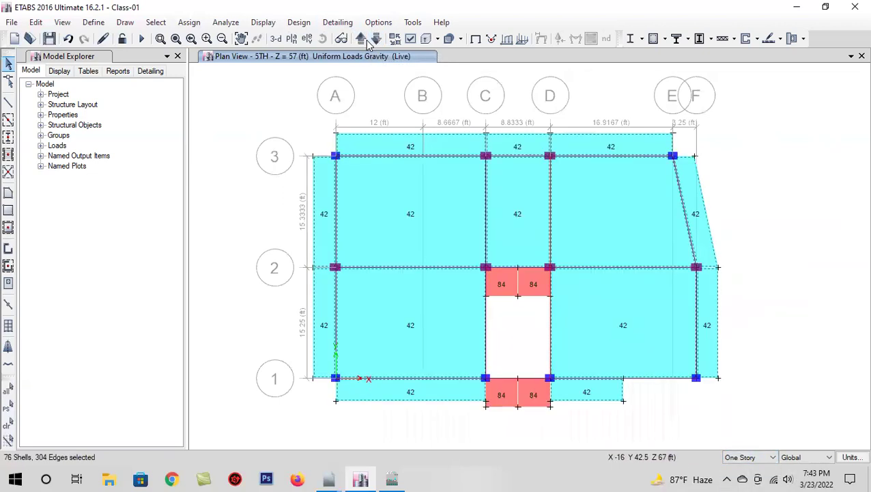
Examine the selected floor slabs and the stair landings from several angles in the 3-D view.
{"action": "left_click", "coordinate": [284, 42]}
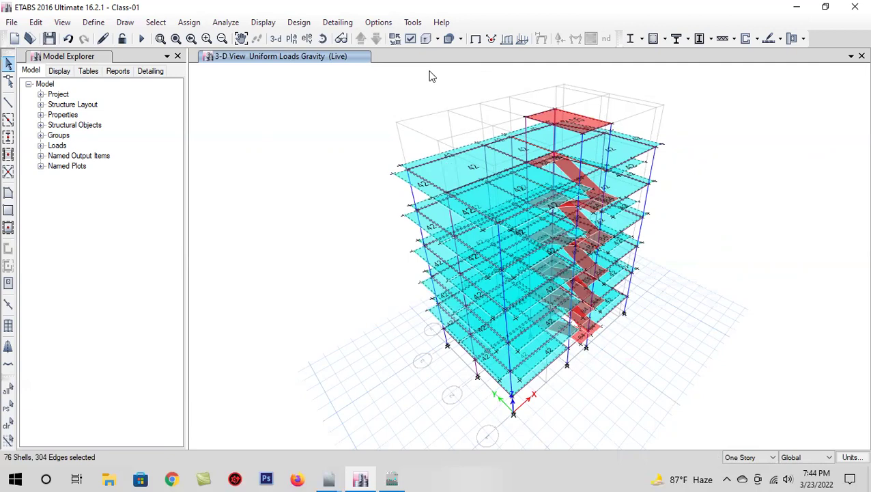
{"action": "scroll", "coordinate": [601, 232], "scroll_direction": "up", "scroll_amount": 6}
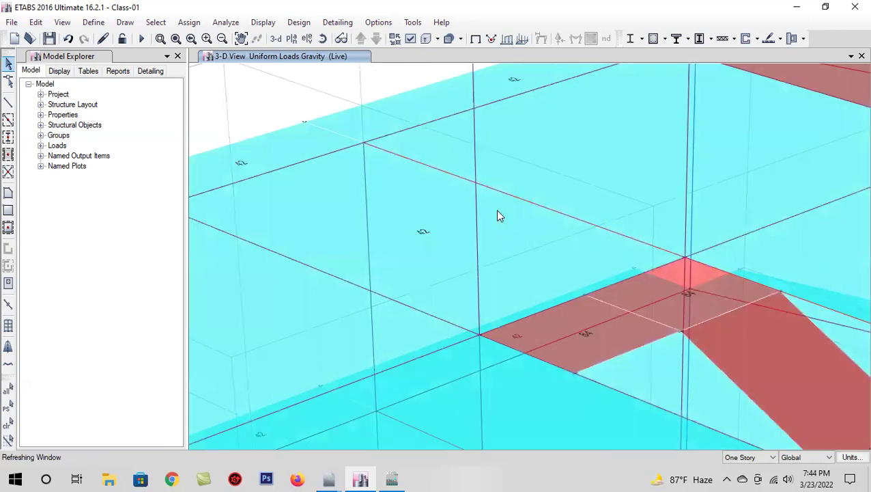
{"action": "scroll", "coordinate": [509, 167], "scroll_direction": "down", "scroll_amount": 6}
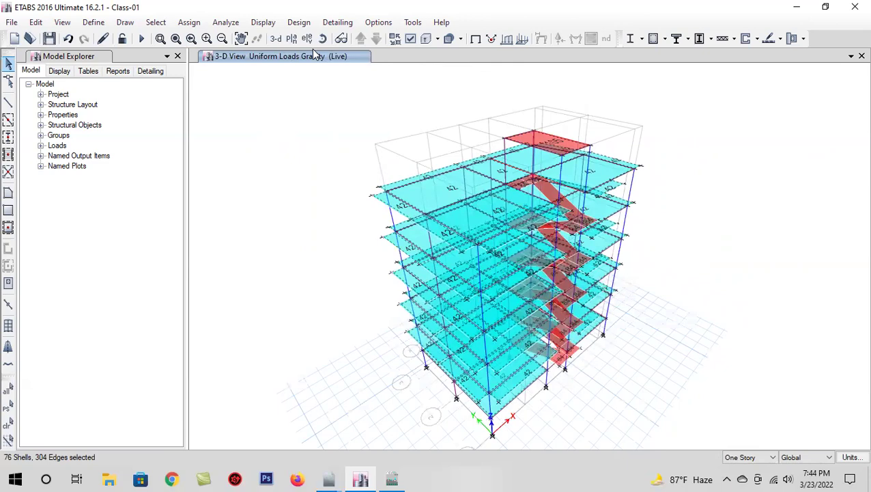
{"action": "left_click_drag", "start_coordinate": [334, 379], "coordinate": [552, 380]}
{"action": "scroll", "coordinate": [510, 344], "scroll_direction": "up", "scroll_amount": 5}
{"action": "scroll", "coordinate": [462, 281], "scroll_direction": "up", "scroll_amount": 2}
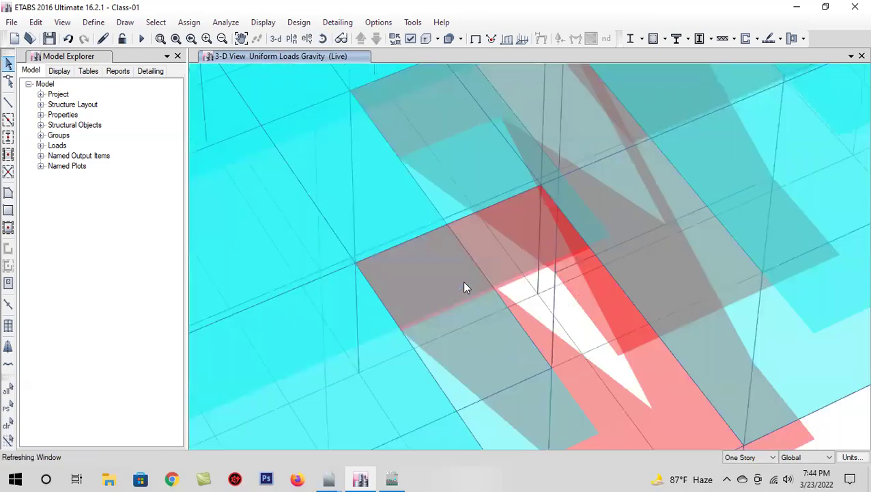
{"action": "scroll", "coordinate": [637, 342], "scroll_direction": "down", "scroll_amount": 6}
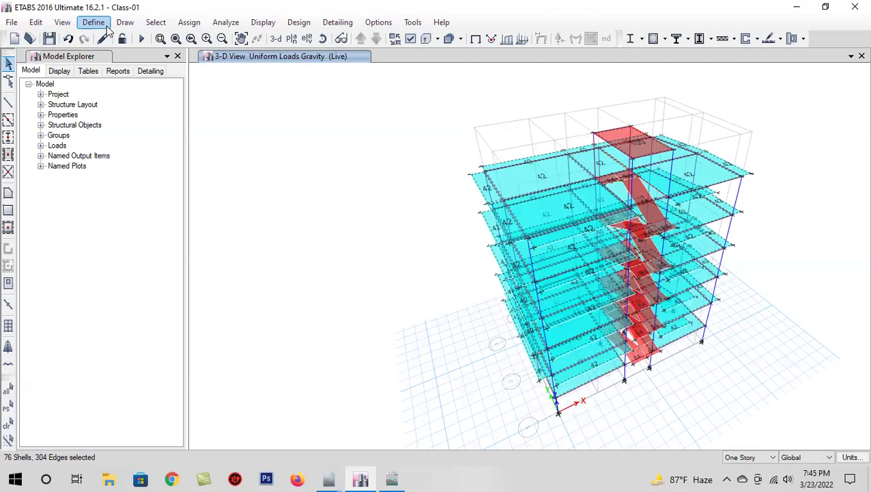
{"action": "middle_click_drag", "start_coordinate": [383, 268], "coordinate": [289, 270]}
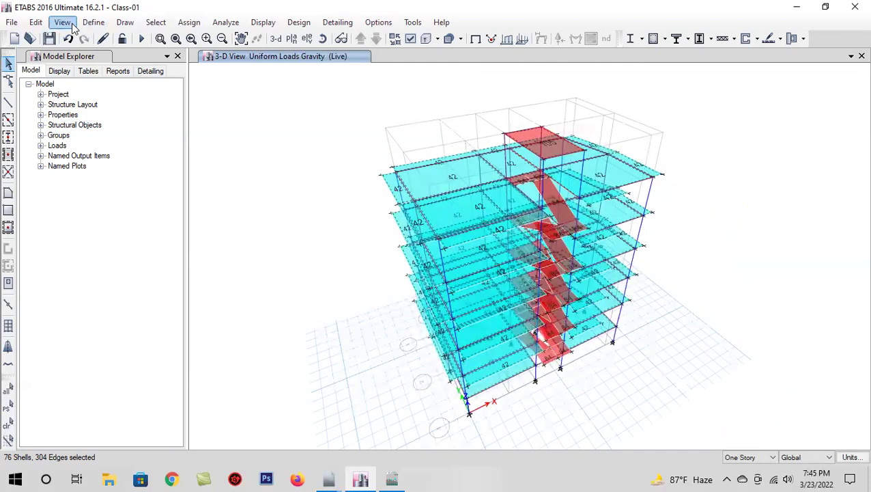
Assign cookie-cut floor auto meshing to the selected slabs, including meshing at visible grids and a maximum element size of 12 in.
{"action": "left_click", "coordinate": [189, 23]}
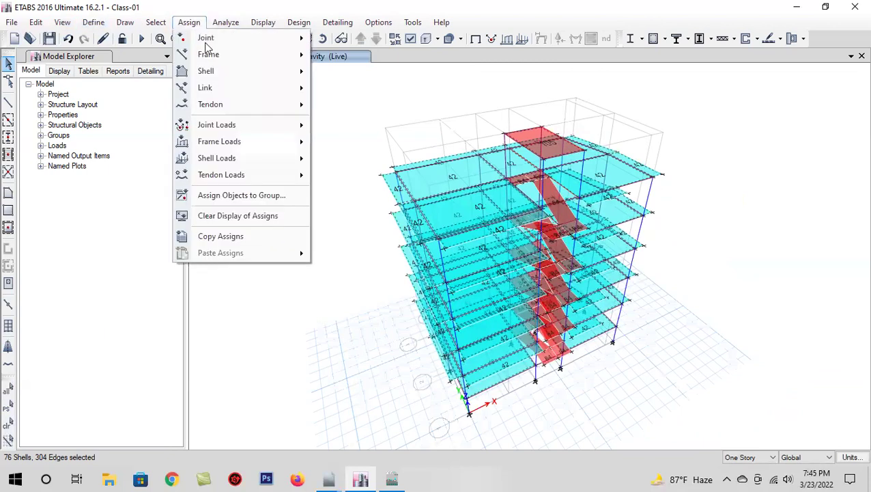
{"action": "mouse_move", "coordinate": [291, 71]}
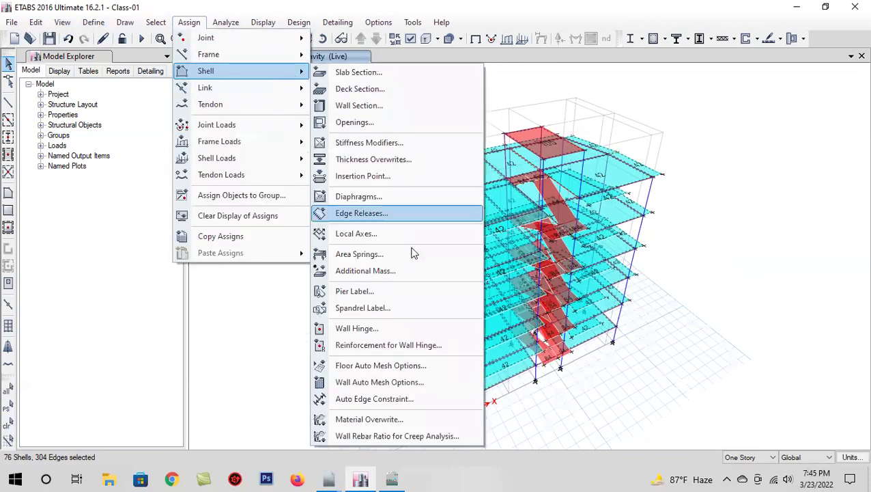
{"action": "left_click", "coordinate": [381, 365]}
{"action": "left_click", "coordinate": [231, 212]}
{"action": "left_click", "coordinate": [256, 255]}
{"action": "left_click", "coordinate": [249, 268]}
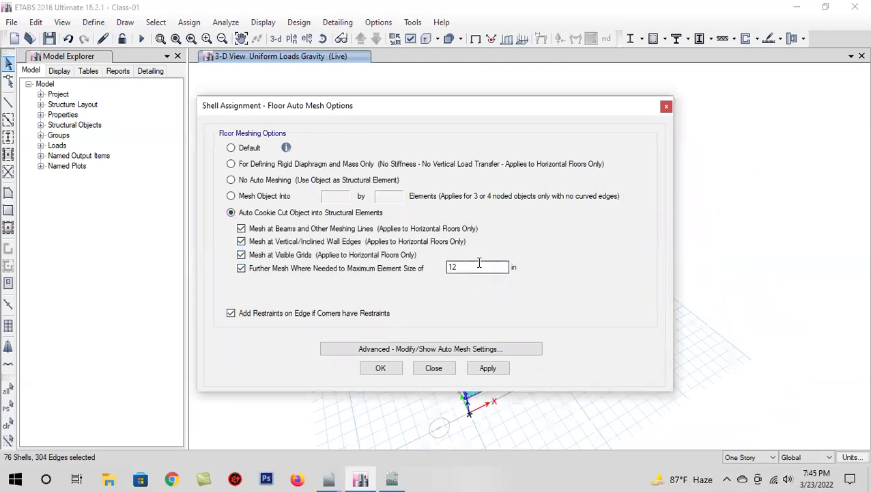
{"action": "left_click", "coordinate": [486, 369]}
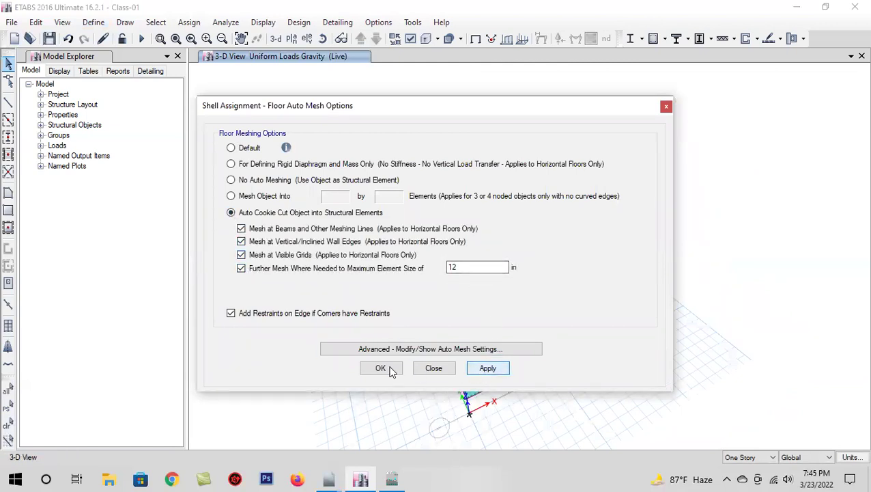
{"action": "left_click", "coordinate": [383, 369]}
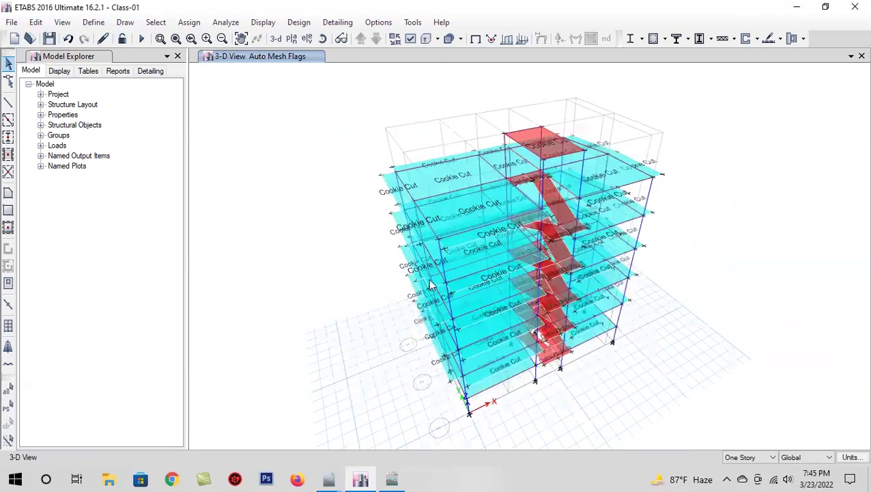
Restore the previous slab selection and reapply the Auto Cookie Cut floor mesh with a 12 in maximum element size.
{"action": "left_click", "coordinate": [8, 407]}
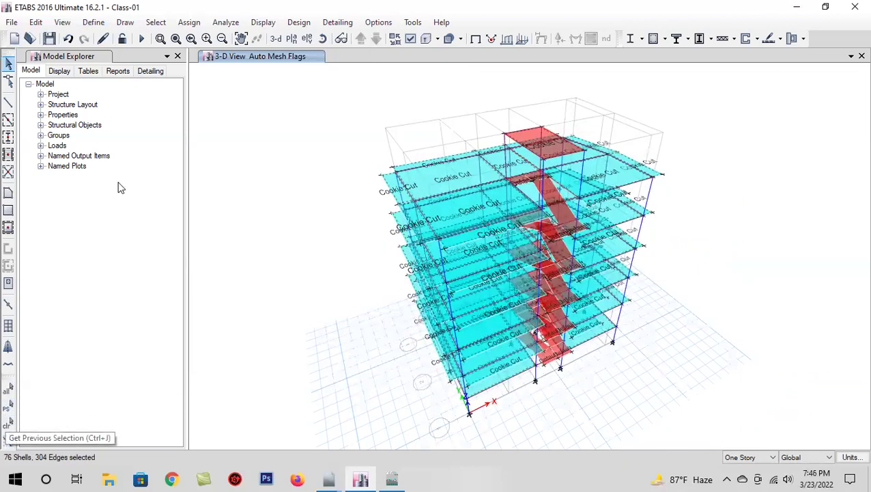
{"action": "left_click", "coordinate": [189, 21]}
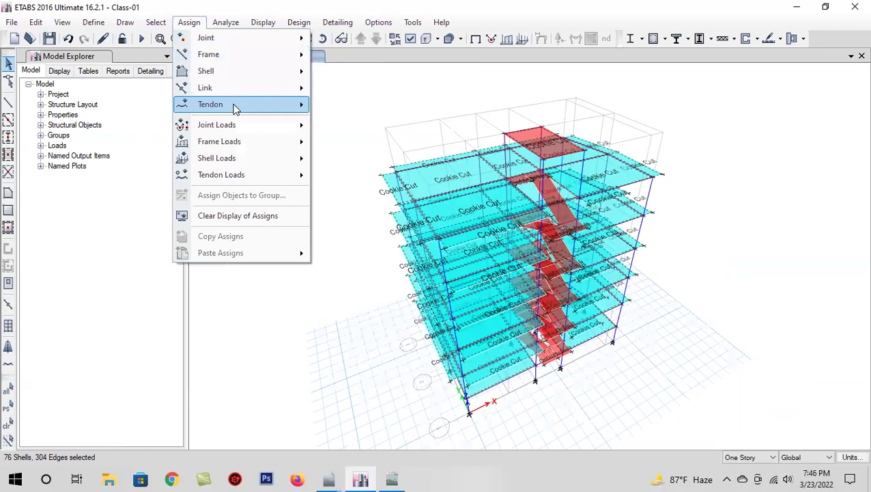
{"action": "mouse_move", "coordinate": [243, 72]}
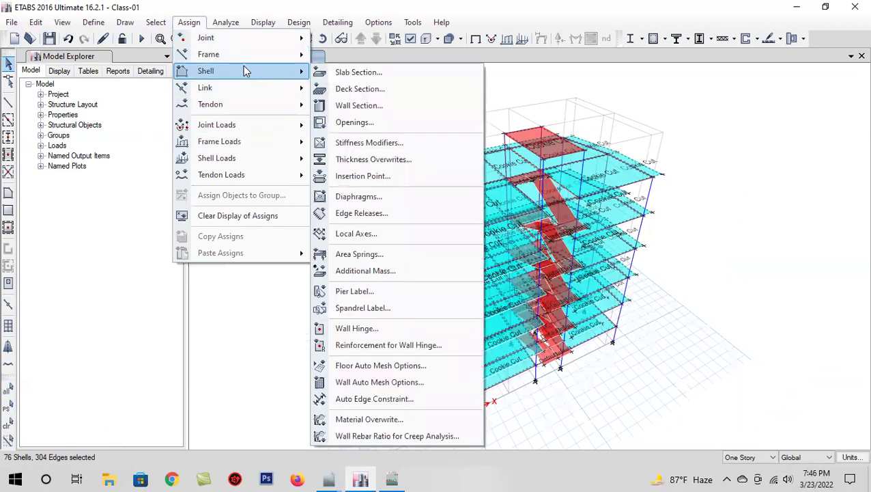
{"action": "left_click", "coordinate": [398, 370]}
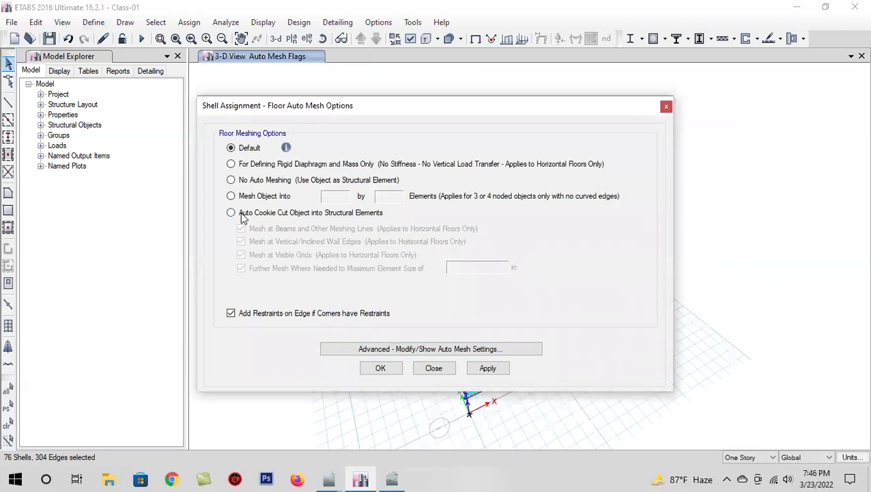
{"action": "left_click", "coordinate": [230, 213]}
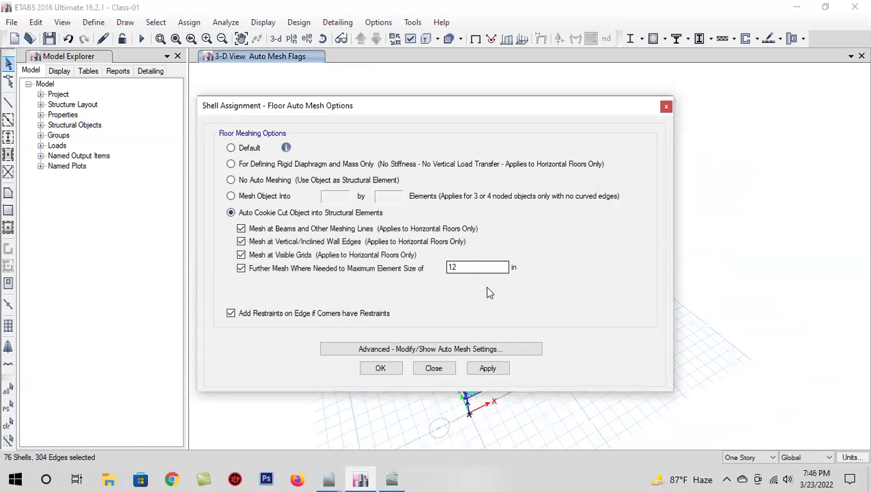
{"action": "left_click", "coordinate": [486, 370]}
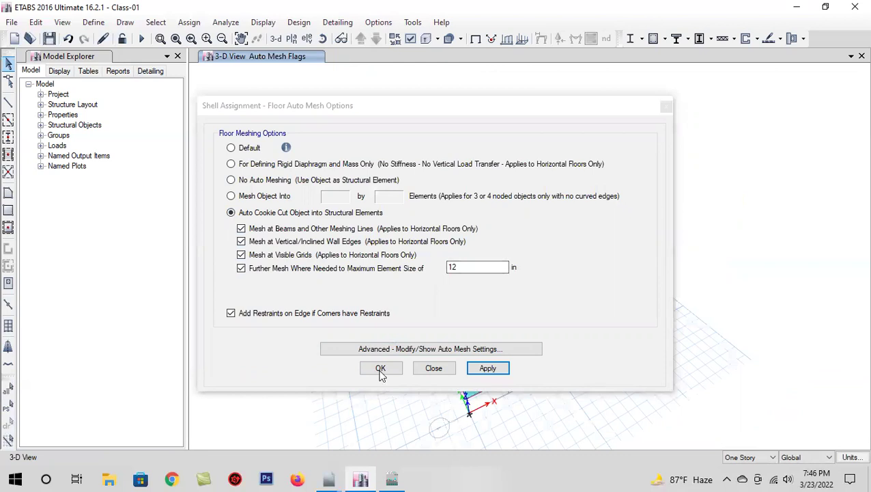
{"action": "left_click", "coordinate": [381, 369]}
Save the meshed model and restore the default 3-D view.
{"action": "left_click", "coordinate": [49, 38]}
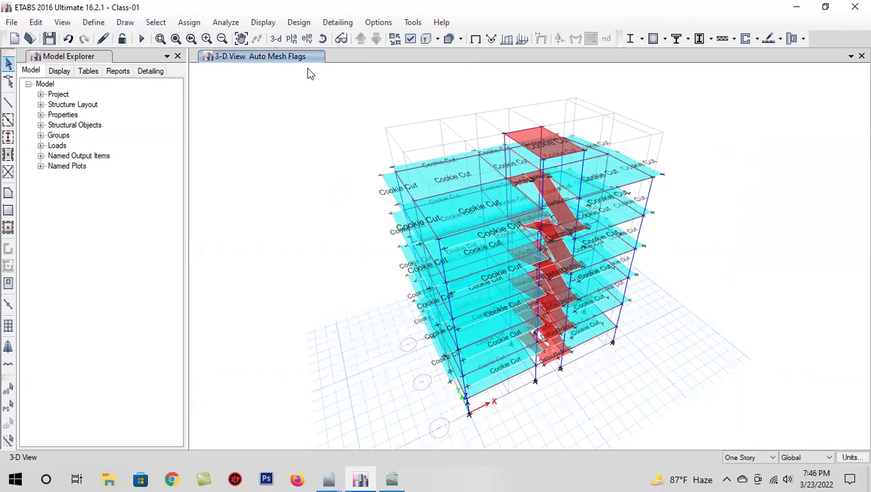
{"action": "left_click", "coordinate": [276, 39]}
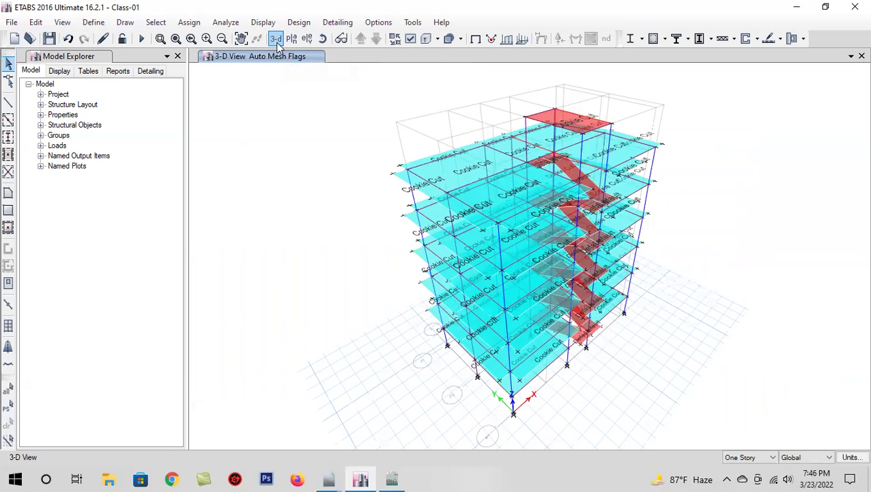
{"action": "left_click", "coordinate": [50, 38]}
{"action": "left_click", "coordinate": [49, 38]}
Edit the lateral load of the EQX load pattern, keeping only X Dir and excluding all eccentricity and Y direction options.
{"action": "left_click", "coordinate": [93, 23]}
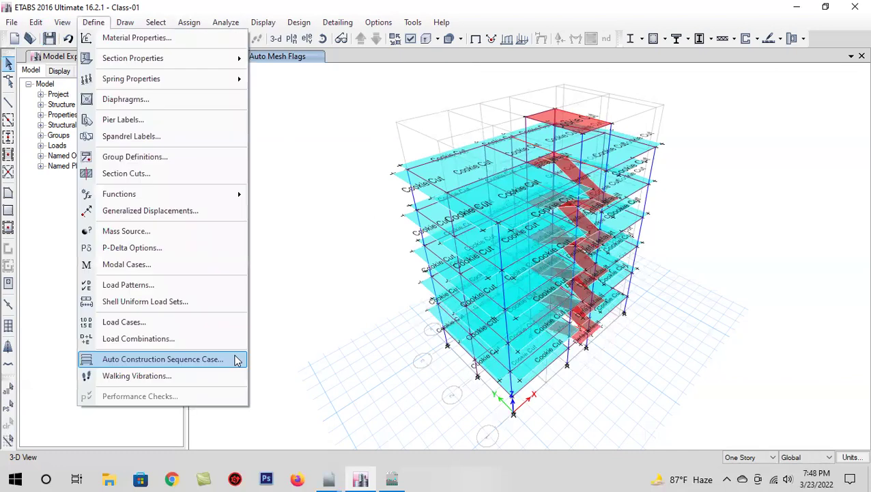
{"action": "left_click", "coordinate": [228, 286]}
{"action": "left_click", "coordinate": [325, 253]}
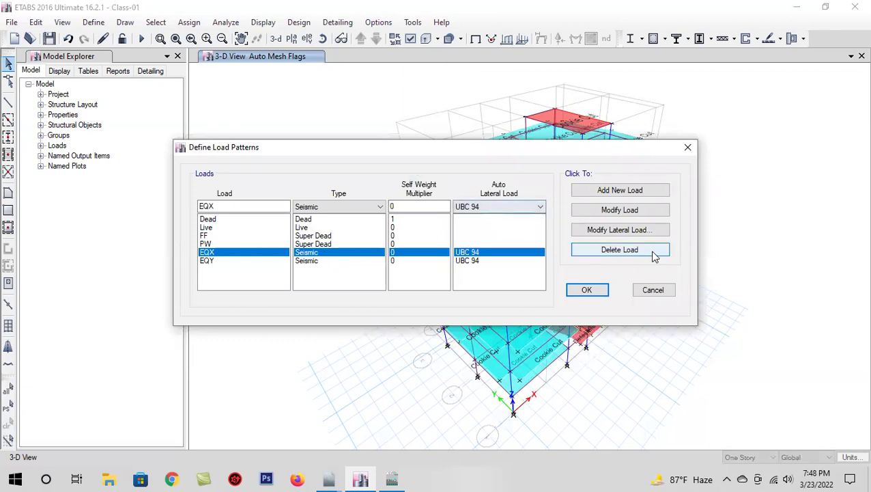
{"action": "left_click", "coordinate": [620, 232]}
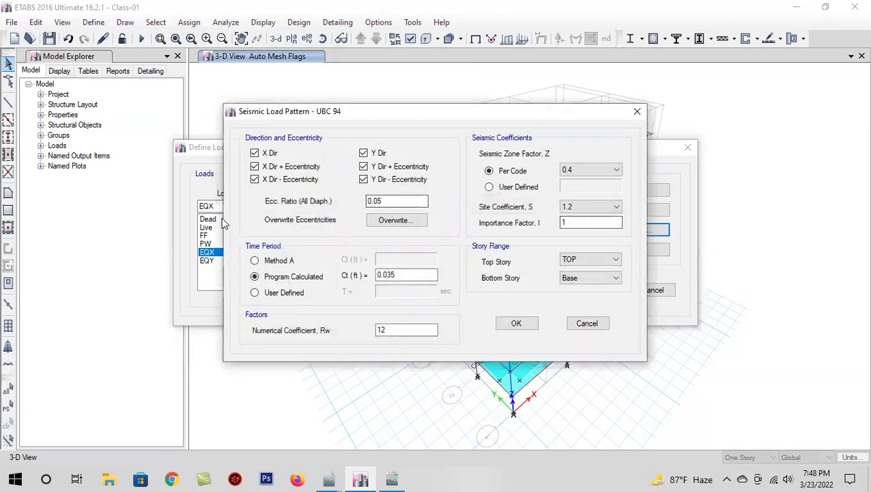
{"action": "left_click_drag", "start_coordinate": [401, 116], "coordinate": [545, 119]}
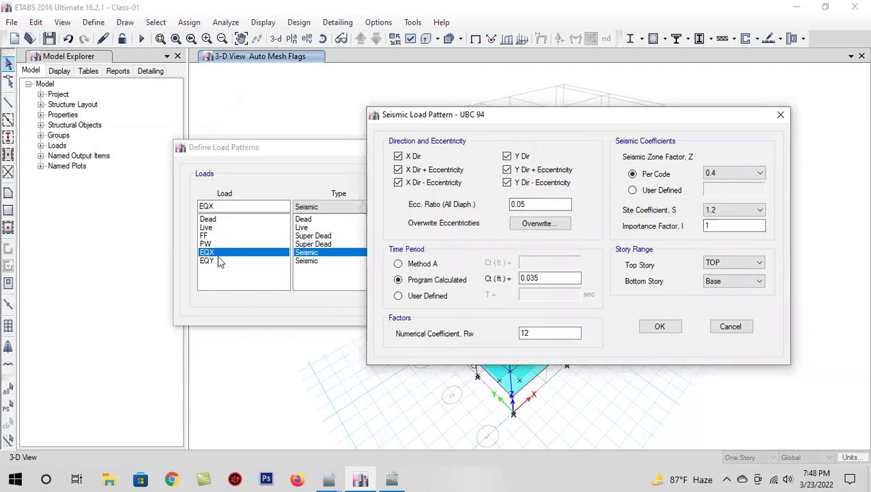
{"action": "left_click", "coordinate": [398, 169]}
{"action": "left_click", "coordinate": [398, 182]}
{"action": "left_click", "coordinate": [506, 155]}
{"action": "left_click", "coordinate": [507, 169]}
{"action": "left_click", "coordinate": [507, 182]}
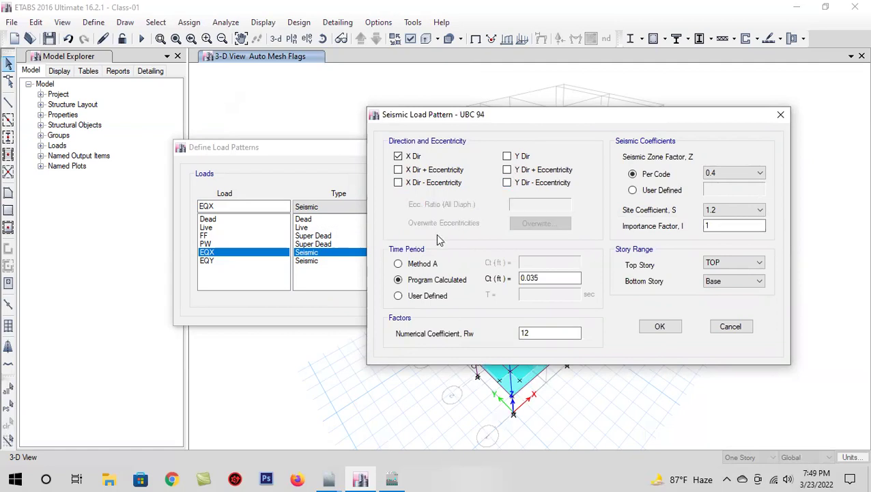
Set the EQX time period to Method A with Ct 0.031 ft and the numerical coefficient Rw to 8.
{"action": "left_click", "coordinate": [411, 265]}
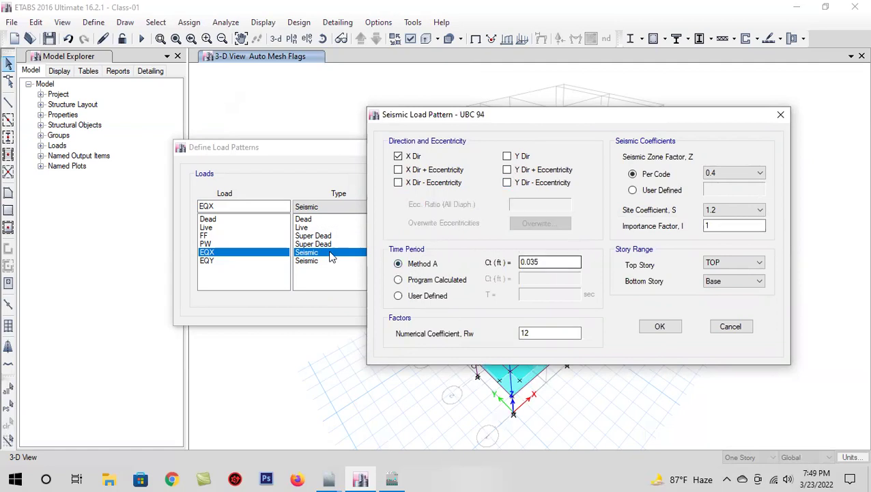
{"action": "left_click", "coordinate": [576, 263]}
{"action": "key", "text": "BackSpace"}
{"action": "type", "text": "1"}
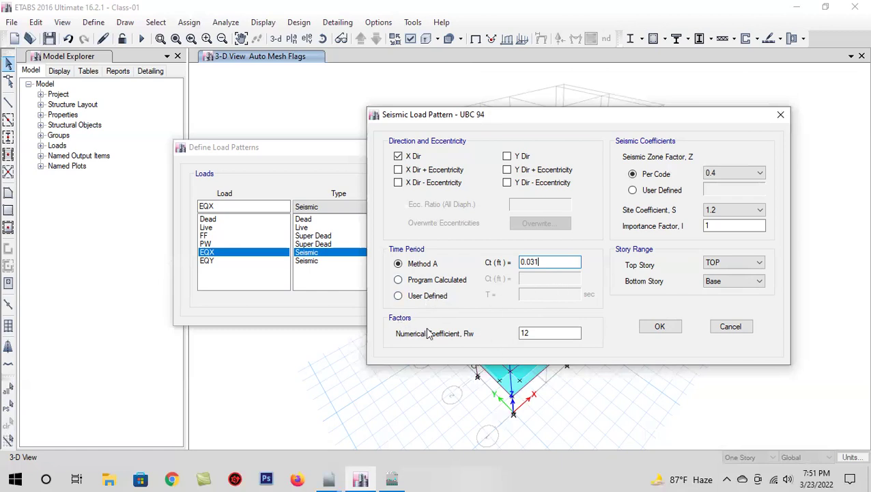
{"action": "double_click", "coordinate": [559, 330]}
{"action": "type", "text": "8"}
Set the EQX per-code seismic zone factor Z to 0.15 and keep the site coefficient S at 1.2.
{"action": "left_click", "coordinate": [724, 174]}
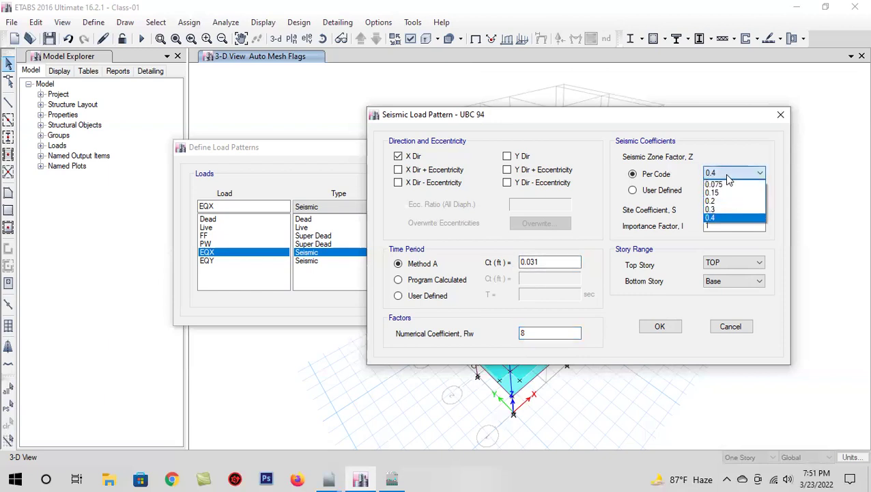
{"action": "left_click", "coordinate": [724, 190]}
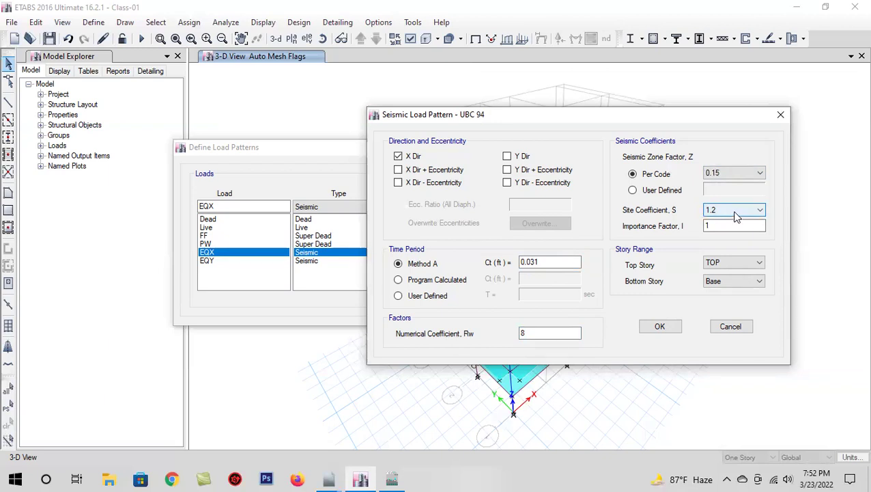
{"action": "left_click", "coordinate": [736, 216]}
{"action": "left_click", "coordinate": [736, 217]}
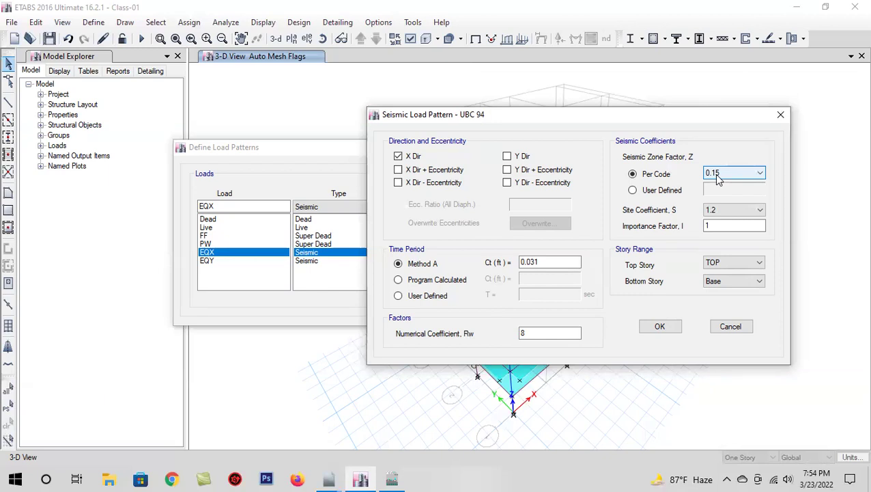
Keep the EQX importance factor at 1 and the per-code zone factor at 0.15, and accept the seismic load pattern.
{"action": "left_click", "coordinate": [718, 225]}
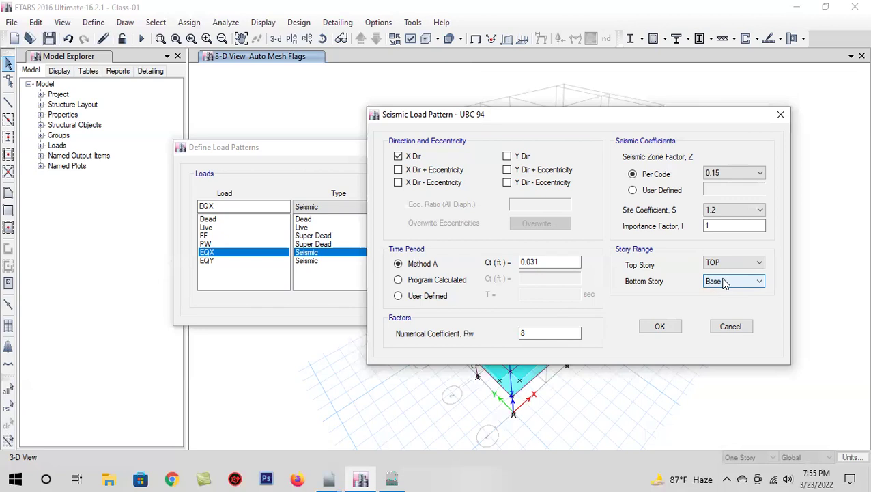
{"action": "left_click", "coordinate": [734, 173]}
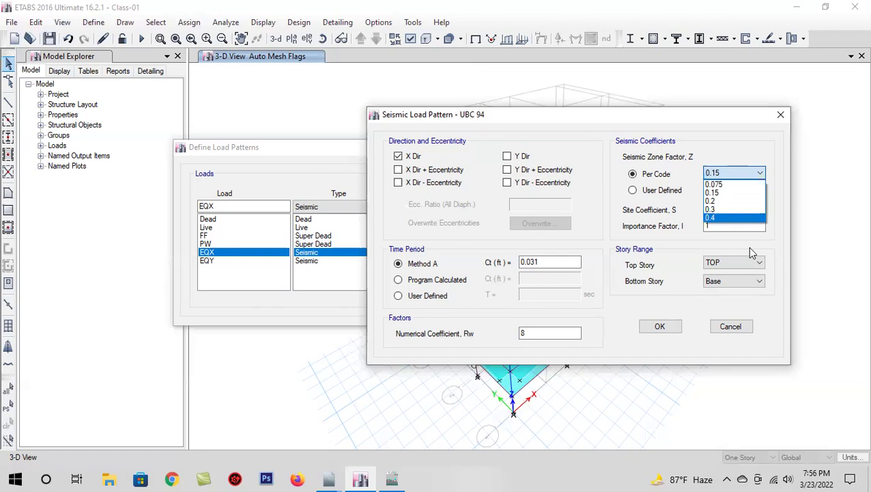
{"action": "left_click", "coordinate": [724, 192]}
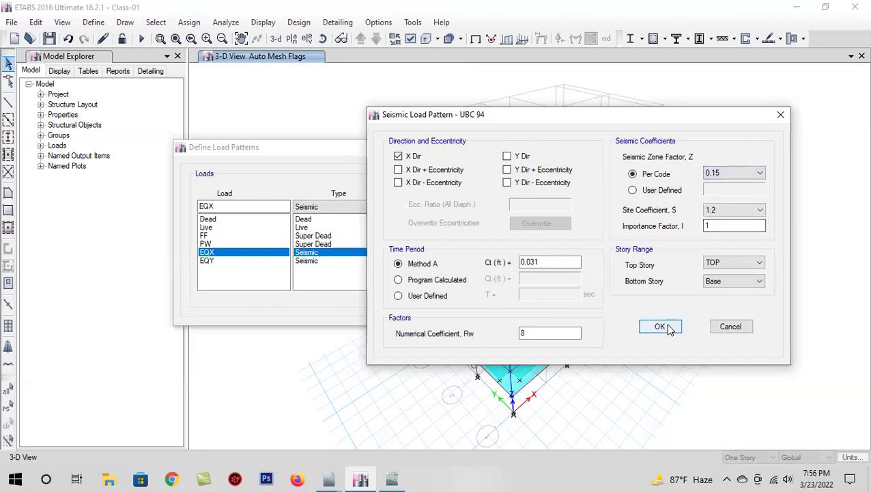
{"action": "left_click", "coordinate": [669, 328]}
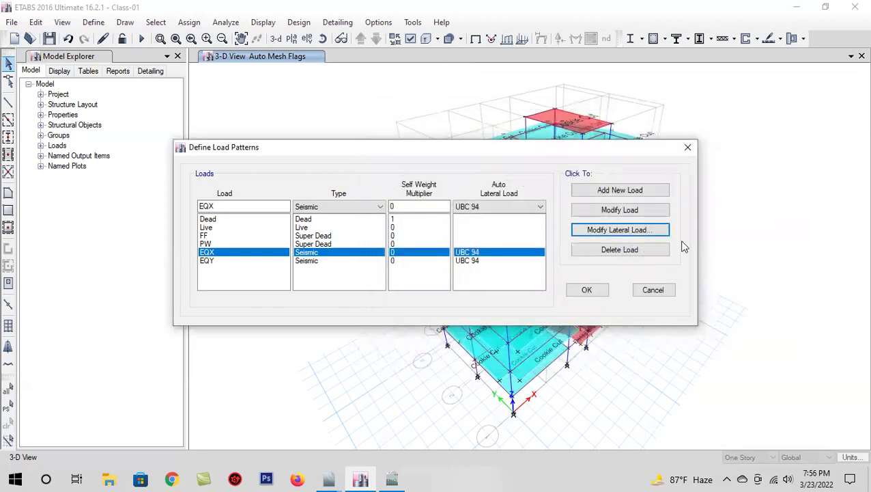
Edit the lateral load of the EQY load pattern, keeping only Y Dir and excluding all X direction and eccentricity options.
{"action": "left_click", "coordinate": [310, 262]}
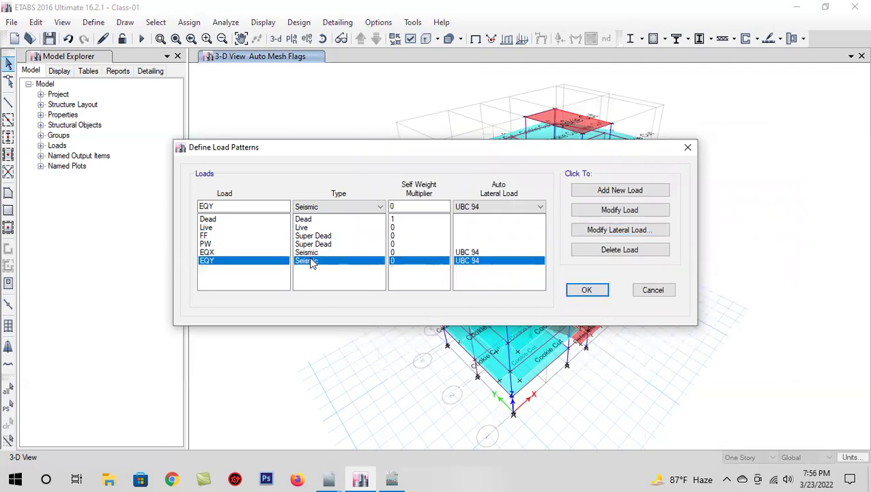
{"action": "left_click", "coordinate": [584, 229]}
{"action": "left_click", "coordinate": [263, 179]}
{"action": "left_click", "coordinate": [263, 166]}
{"action": "left_click", "coordinate": [263, 153]}
{"action": "left_click", "coordinate": [363, 167]}
{"action": "left_click", "coordinate": [363, 179]}
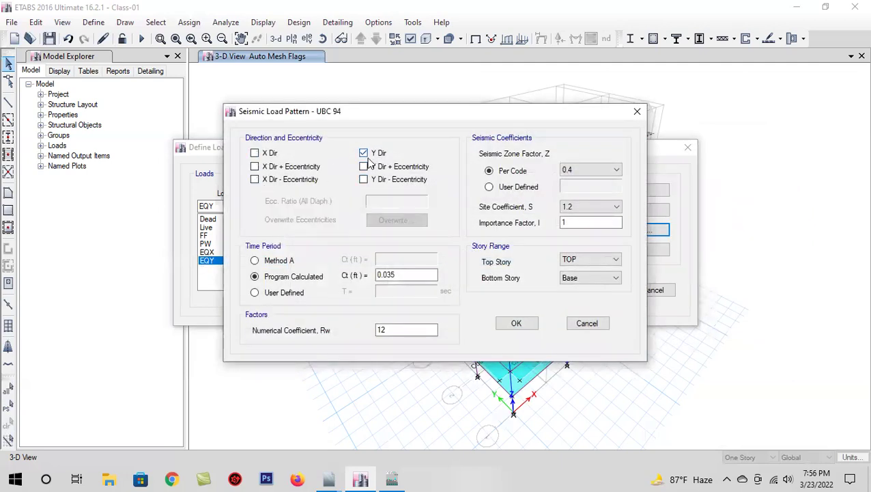
Set the EQY time period to Method A with Ct 0.031 ft and the numerical coefficient Rw to 8.
{"action": "left_click", "coordinate": [277, 262]}
{"action": "double_click", "coordinate": [418, 258]}
{"action": "type", "text": "0.035"}
{"action": "key", "text": "BackSpace"}
{"action": "type", "text": "1"}
{"action": "double_click", "coordinate": [403, 330]}
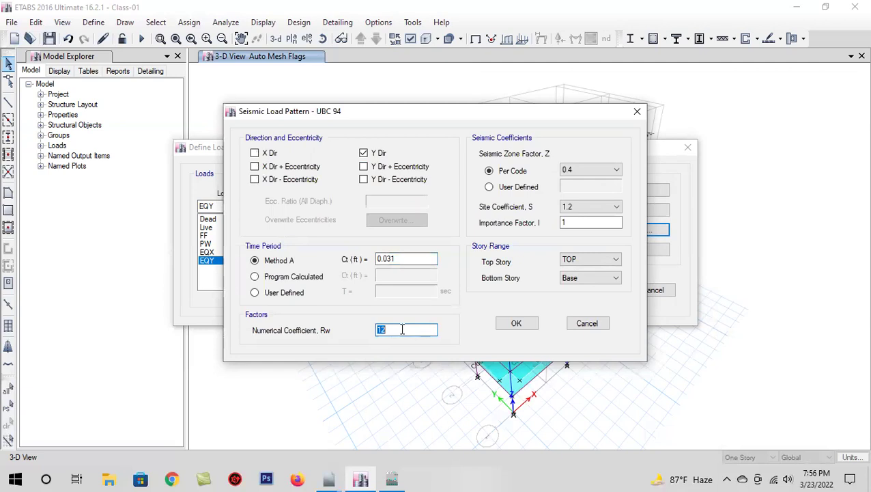
{"action": "type", "text": "8"}
Set the EQY per-code zone factor Z to 0.15, keep the importance factor at 1, and accept the load patterns.
{"action": "left_click", "coordinate": [611, 169]}
{"action": "left_click", "coordinate": [588, 189]}
{"action": "left_click", "coordinate": [590, 222]}
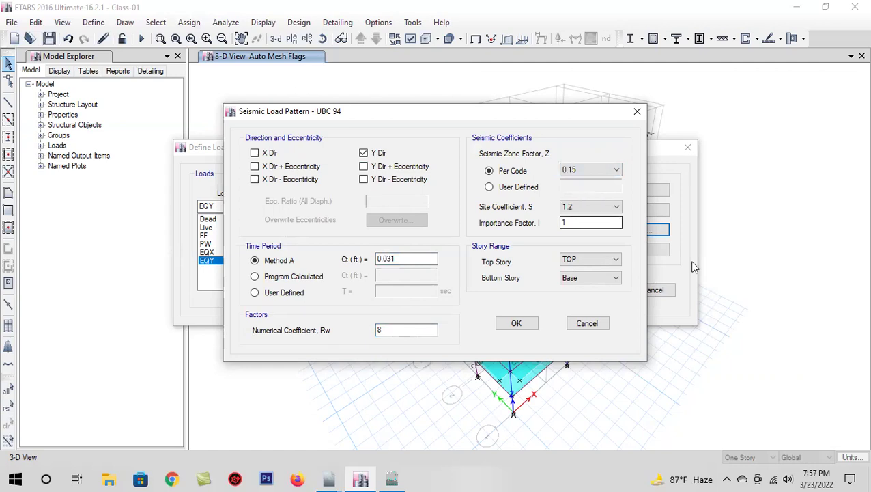
{"action": "left_click", "coordinate": [513, 322]}
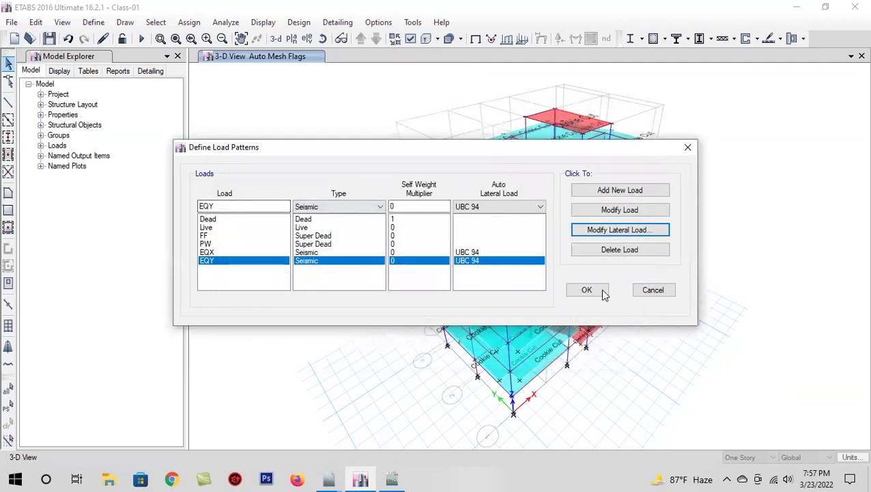
{"action": "left_click", "coordinate": [586, 289]}
Save the model with the updated EQX and EQY seismic load patterns.
{"action": "left_click", "coordinate": [49, 39]}
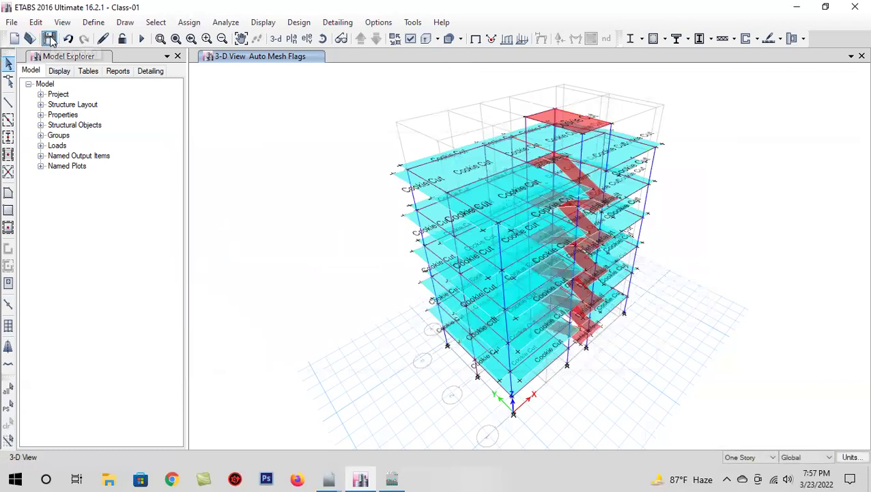
{"action": "left_click", "coordinate": [50, 38]}
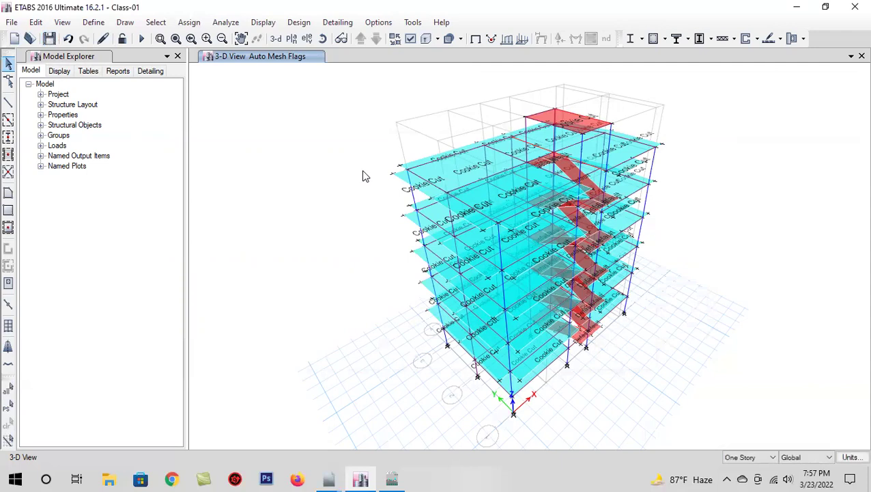
{"action": "left_click", "coordinate": [49, 39]}
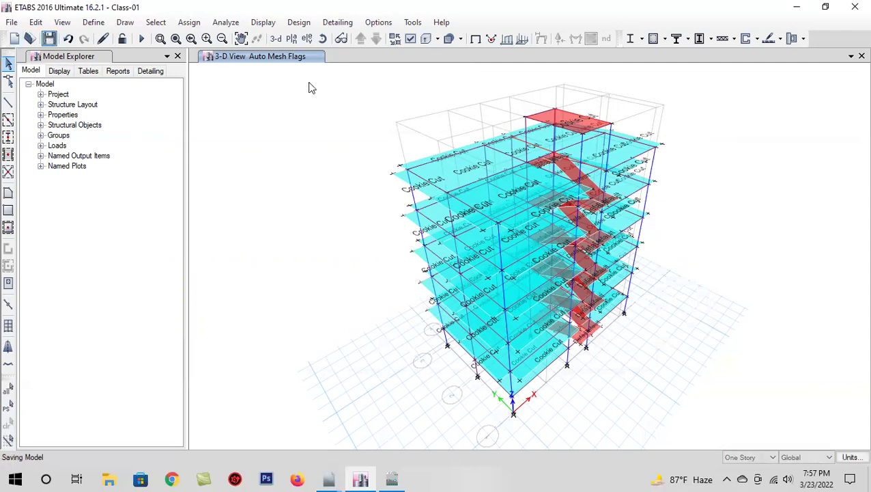
{"action": "left_click", "coordinate": [322, 38]}
{"action": "left_click_drag", "start_coordinate": [381, 259], "coordinate": [364, 280]}
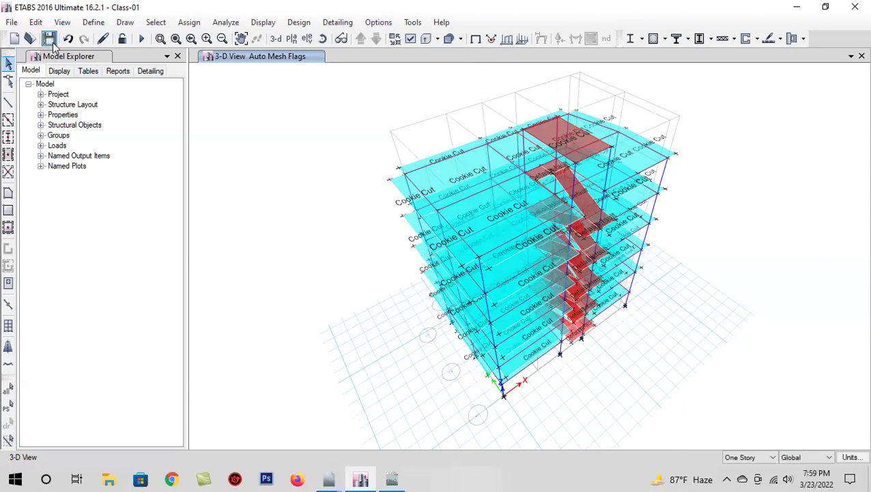
Edit mass source MsSrc1 to use Specified Load Patterns only, excluding element self mass and additional mass.
{"action": "left_click", "coordinate": [85, 25]}
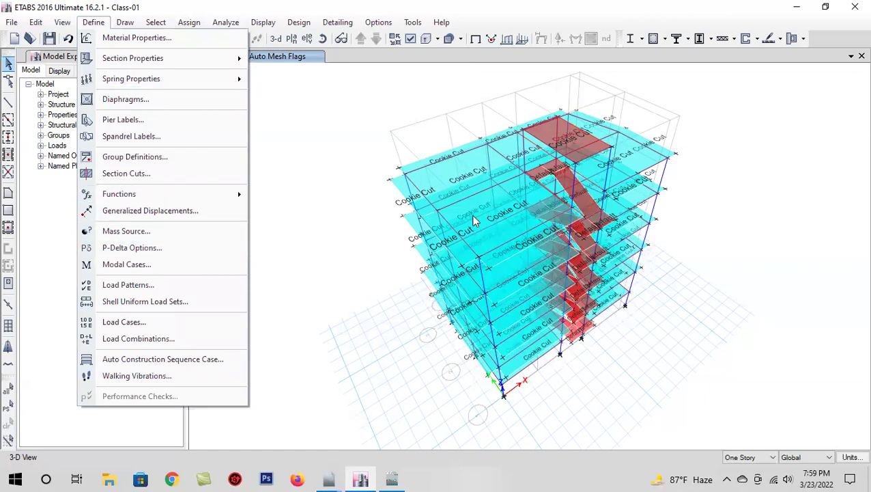
{"action": "left_click", "coordinate": [215, 118]}
{"action": "left_click", "coordinate": [95, 25]}
{"action": "left_click", "coordinate": [126, 230]}
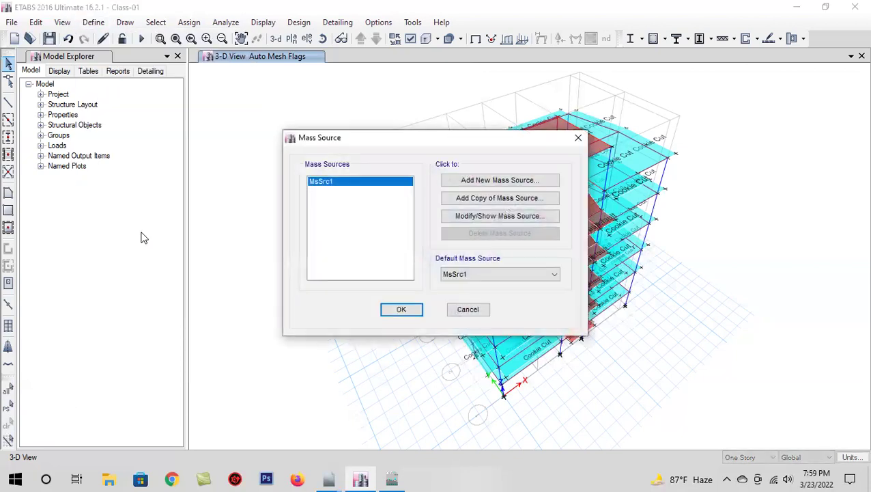
{"action": "left_click", "coordinate": [501, 219]}
{"action": "left_click", "coordinate": [183, 198]}
{"action": "left_click", "coordinate": [185, 216]}
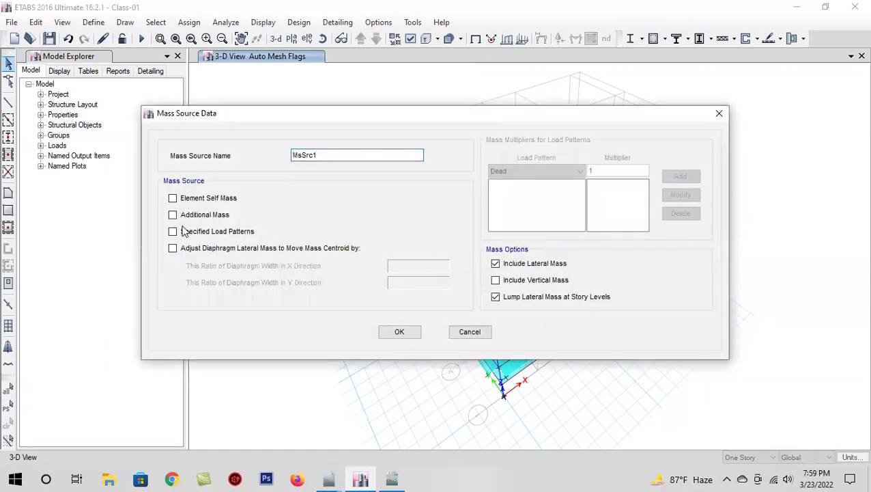
{"action": "left_click", "coordinate": [184, 231]}
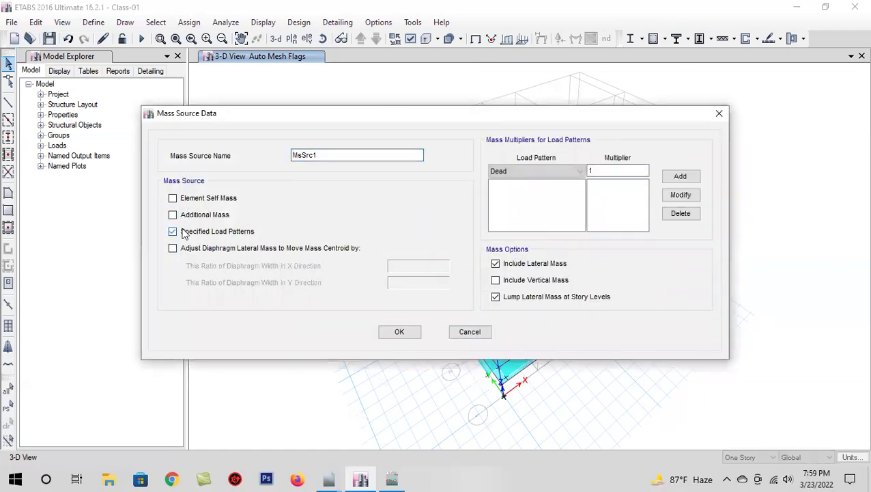
Add the Dead, FF and PW load patterns to the mass source with a multiplier of 1 each.
{"action": "left_click", "coordinate": [680, 176]}
{"action": "left_click", "coordinate": [546, 171]}
{"action": "left_click", "coordinate": [536, 202]}
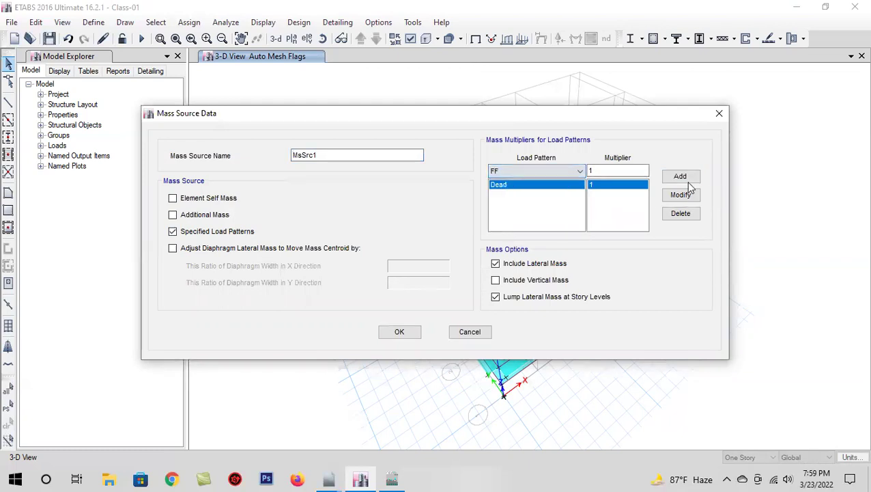
{"action": "left_click", "coordinate": [682, 177]}
{"action": "left_click", "coordinate": [539, 172]}
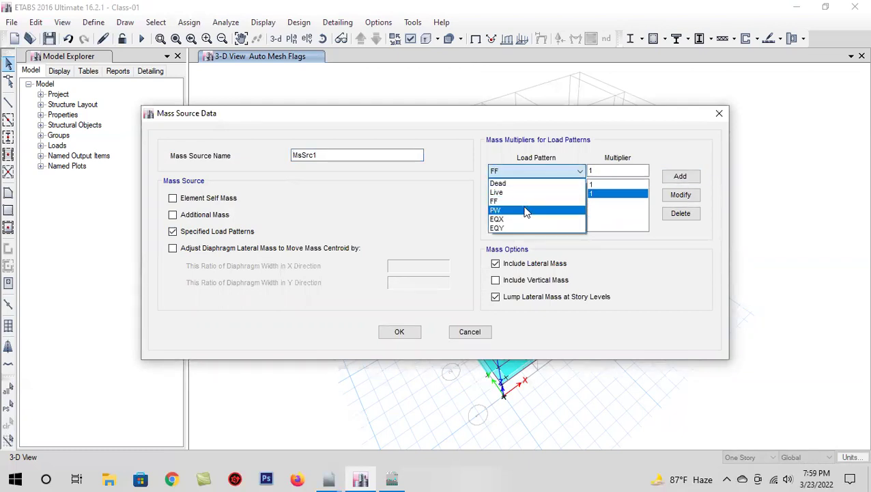
{"action": "left_click", "coordinate": [529, 209]}
{"action": "left_click", "coordinate": [680, 176]}
Add the Live load pattern to the mass source with a multiplier of 0.25, accept it and save the model.
{"action": "left_click", "coordinate": [529, 170]}
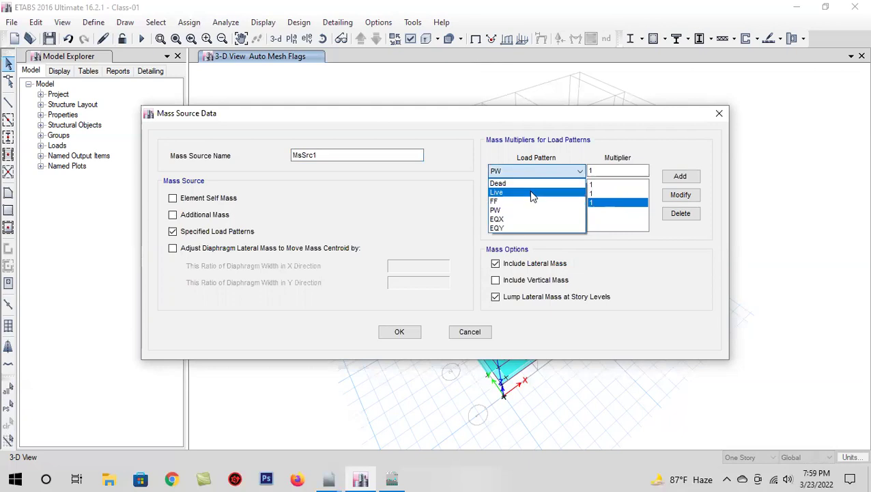
{"action": "left_click", "coordinate": [532, 192]}
{"action": "double_click", "coordinate": [602, 171]}
{"action": "type", "text": "0.25"}
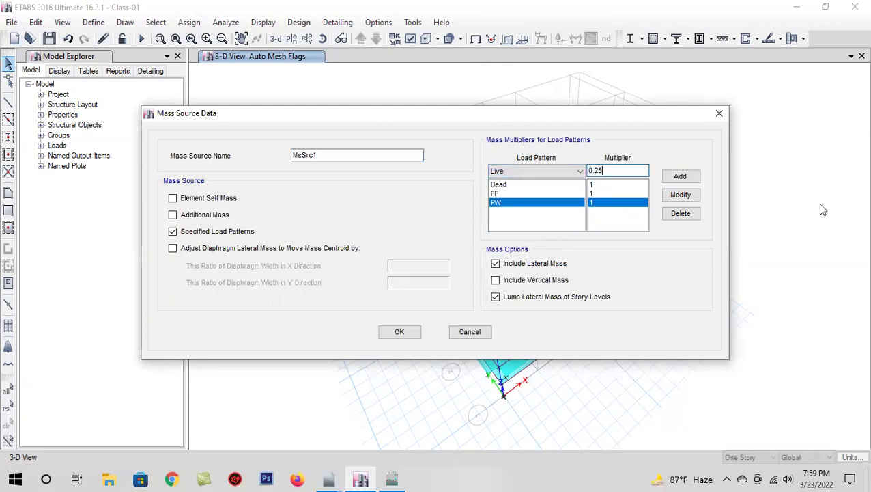
{"action": "left_click", "coordinate": [693, 179]}
{"action": "left_click", "coordinate": [400, 333]}
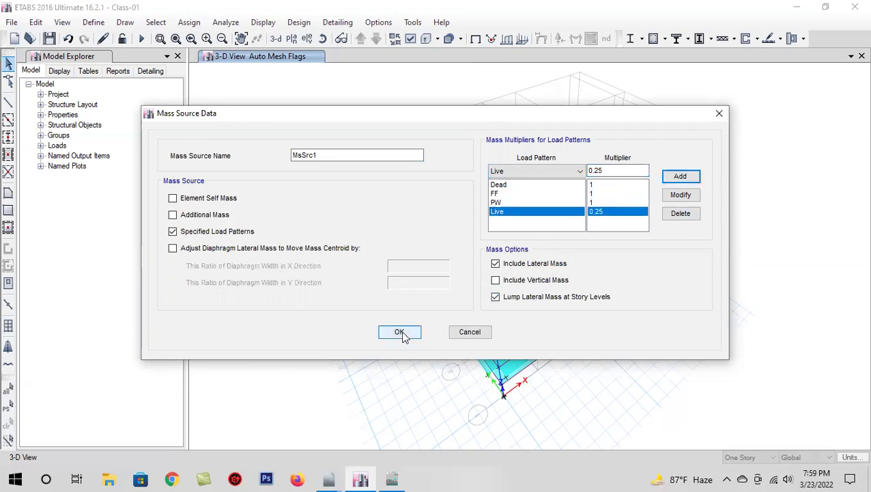
{"action": "left_click", "coordinate": [399, 310]}
{"action": "left_click", "coordinate": [48, 38]}
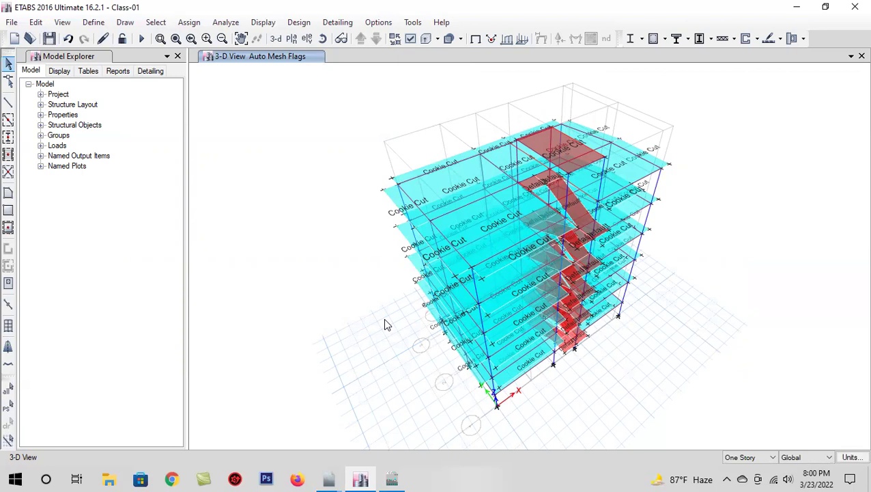
{"action": "left_click", "coordinate": [50, 39]}
Examine the building in the elevation view along grid line 1 and return to the 3-D view.
{"action": "left_click", "coordinate": [307, 39]}
{"action": "left_click", "coordinate": [344, 221]}
{"action": "left_click", "coordinate": [486, 398]}
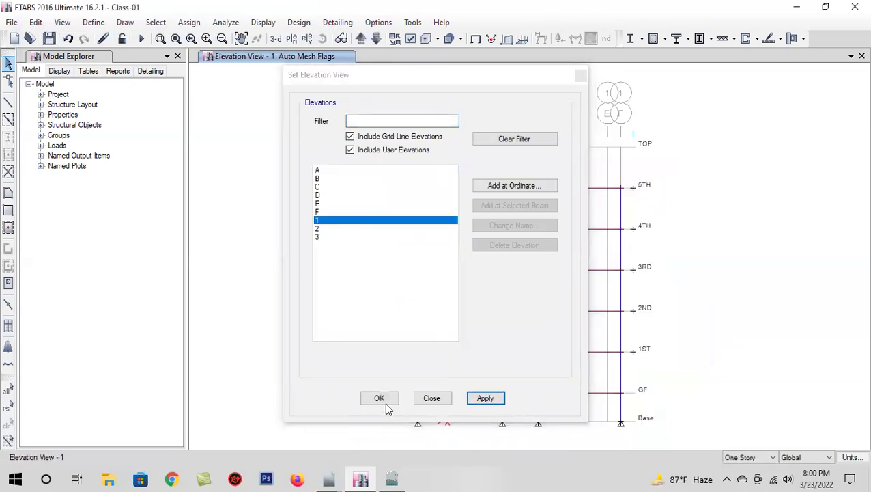
{"action": "left_click", "coordinate": [380, 398]}
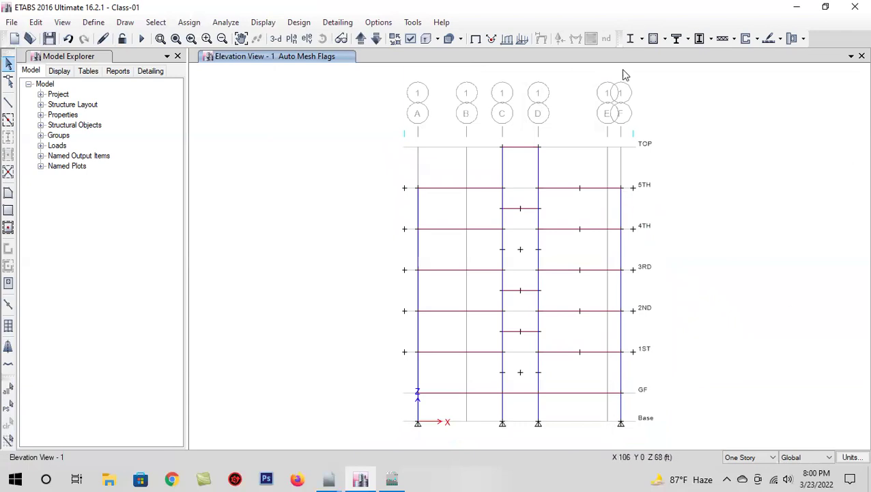
{"action": "left_click", "coordinate": [276, 38]}
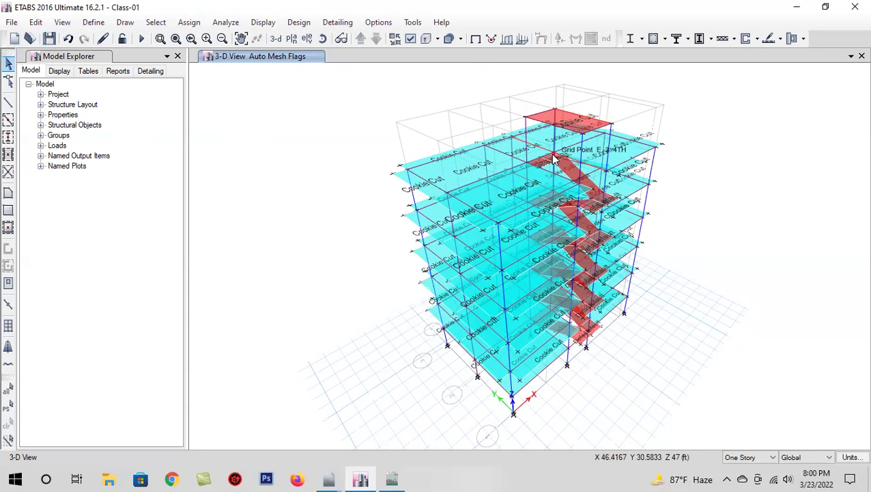
Generate the default load combinations for Concrete Frame Design, converted to editable user combinations.
{"action": "left_click", "coordinate": [94, 22]}
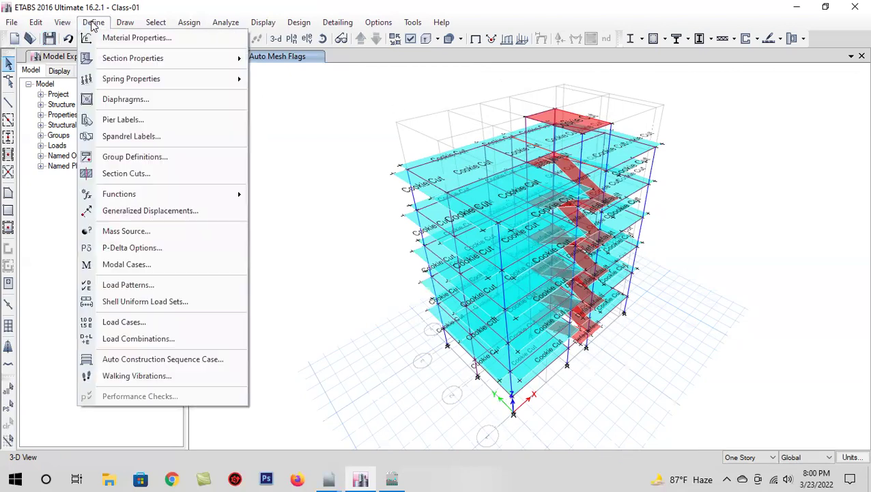
{"action": "left_click", "coordinate": [242, 338]}
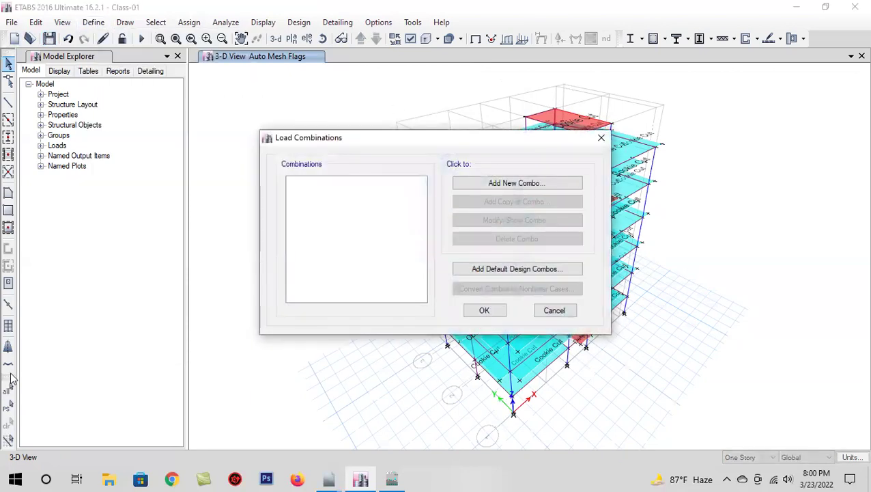
{"action": "left_click", "coordinate": [505, 191]}
{"action": "left_click", "coordinate": [468, 353]}
{"action": "left_click", "coordinate": [475, 270]}
{"action": "left_click", "coordinate": [384, 225]}
{"action": "left_click", "coordinate": [366, 282]}
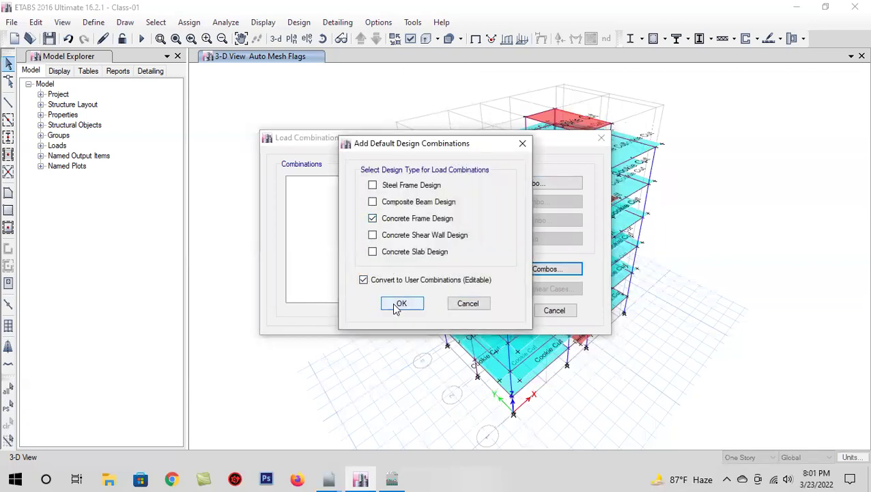
{"action": "left_click", "coordinate": [402, 303]}
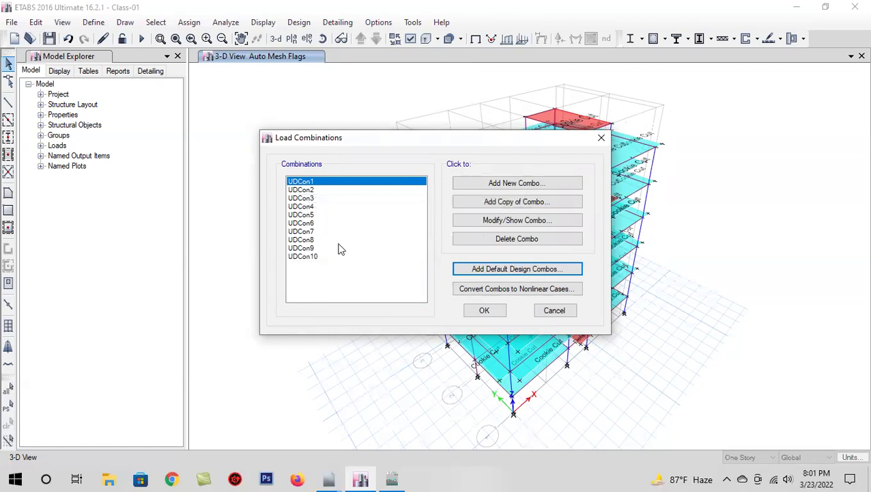
Rename load combination UDCon1 as DL+LL and set the scale factors of Dead, FF and PW to 1.
{"action": "left_click", "coordinate": [516, 220]}
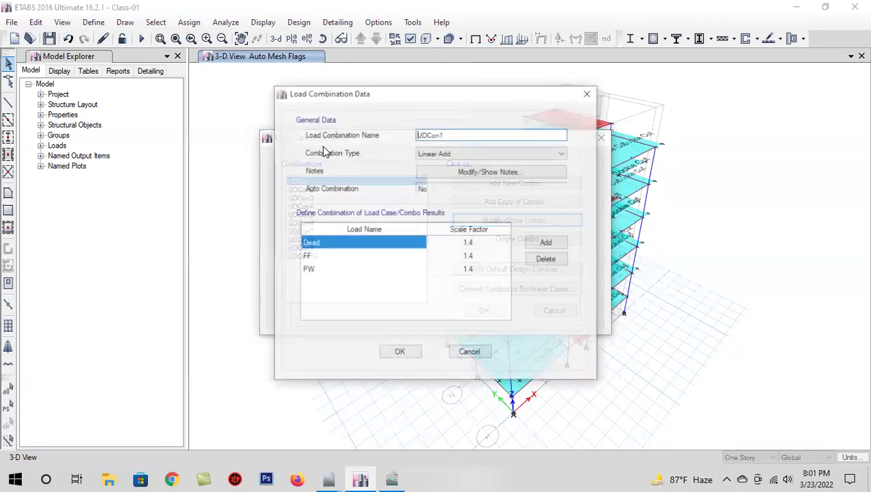
{"action": "left_click_drag", "start_coordinate": [447, 134], "coordinate": [407, 135]}
{"action": "type", "text": "DL+LL"}
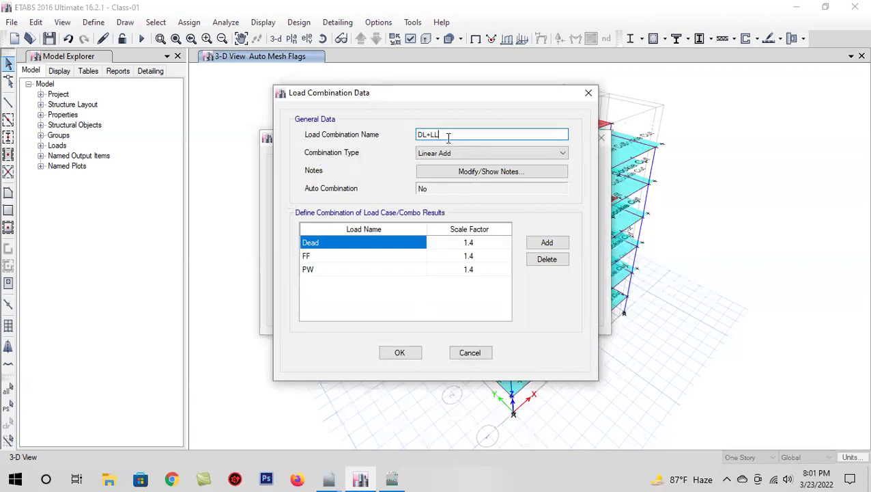
{"action": "left_click", "coordinate": [498, 242]}
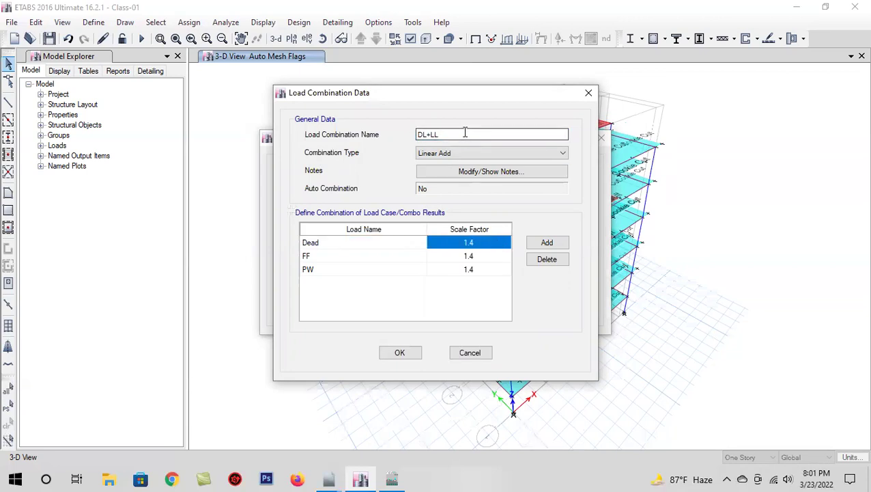
{"action": "type", "text": "1"}
{"action": "left_click", "coordinate": [486, 255]}
{"action": "type", "text": "1"}
{"action": "left_click", "coordinate": [486, 269]}
{"action": "type", "text": "1"}
Add the Live load to the DL+LL combination with a scale factor of 1.
{"action": "left_click", "coordinate": [547, 243]}
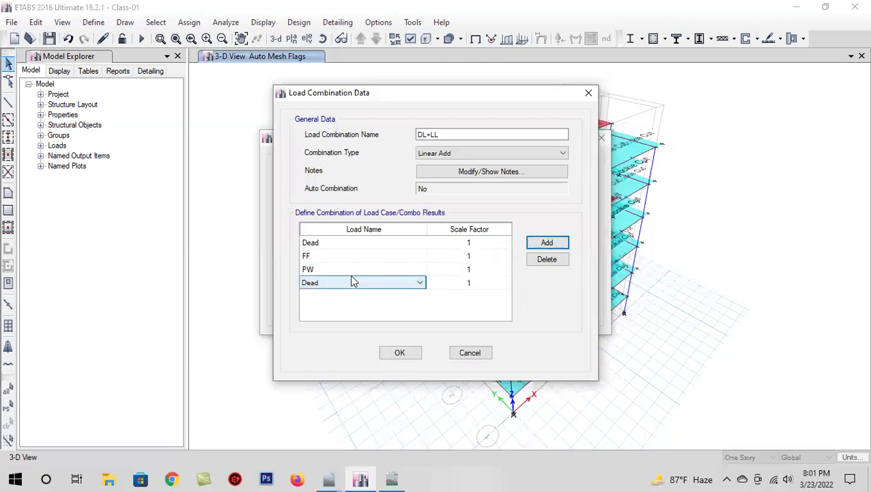
{"action": "left_click", "coordinate": [352, 282]}
{"action": "left_click", "coordinate": [350, 378]}
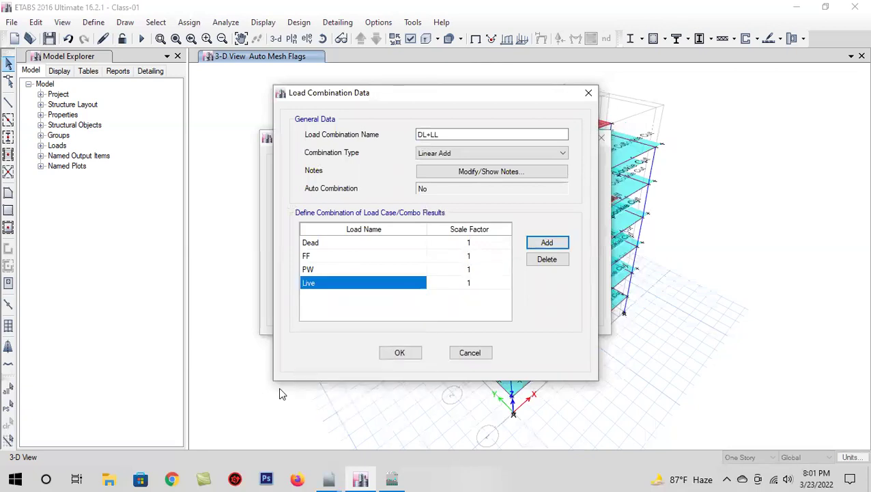
Accept the DL+LL combination and delete the combinations UDCon2 through UDCon10.
{"action": "left_click", "coordinate": [405, 354]}
{"action": "left_click", "coordinate": [330, 190]}
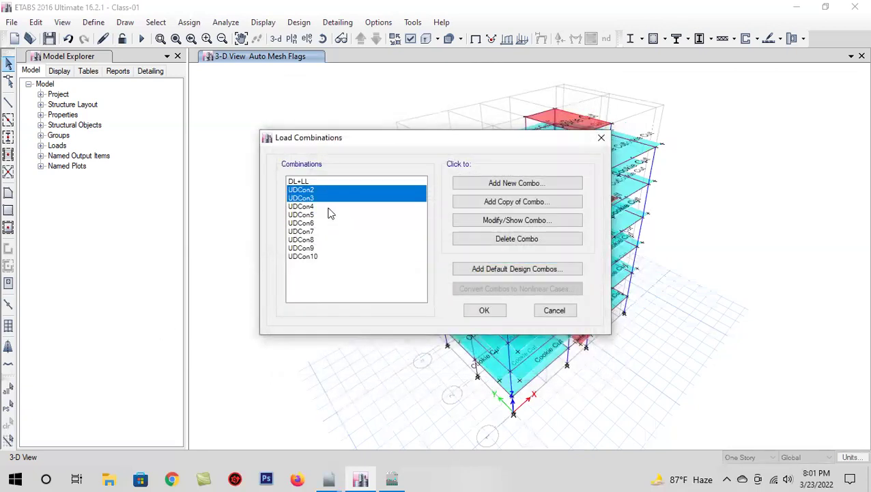
{"action": "left_click", "coordinate": [333, 256], "text": "shift"}
{"action": "left_click", "coordinate": [495, 243]}
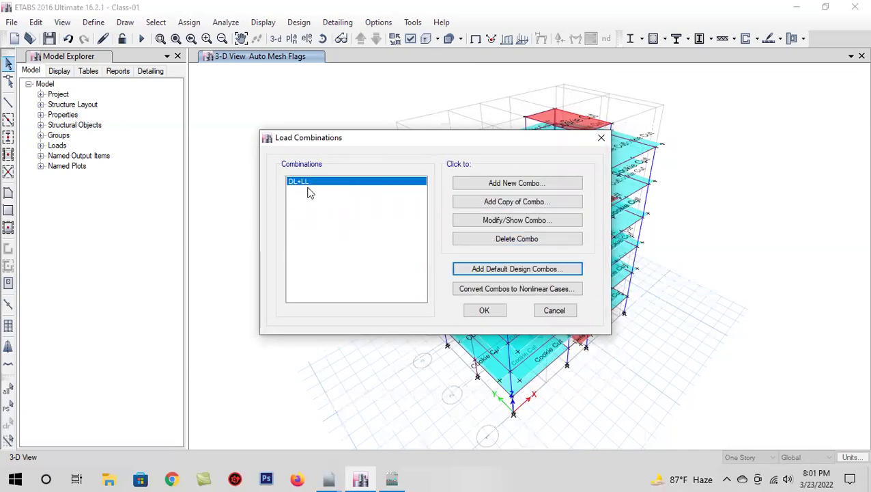
Create a copy of the DL+LL combination and name it 1.4DL+1.7LL.
{"action": "left_click", "coordinate": [485, 202]}
{"action": "left_click", "coordinate": [418, 134]}
{"action": "type", "text": "1.4DL+LL-1"}
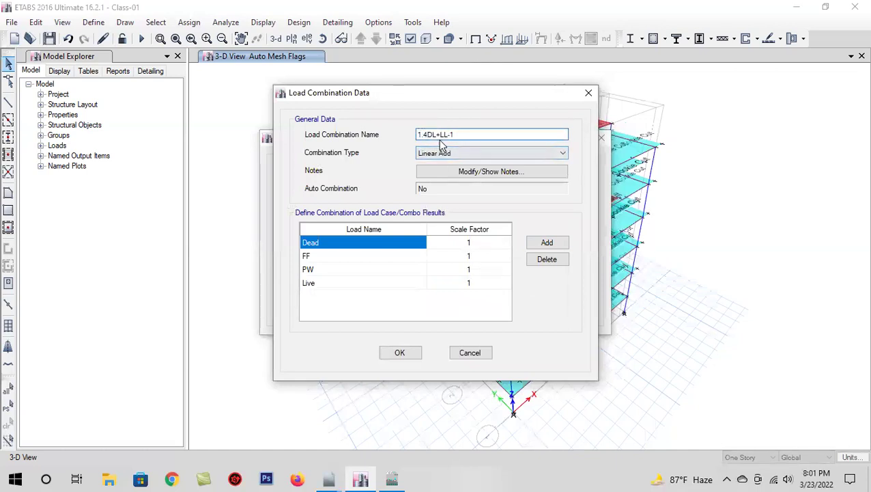
{"action": "left_click", "coordinate": [440, 134]}
{"action": "type", "text": "1.7"}
{"action": "left_click", "coordinate": [491, 135]}
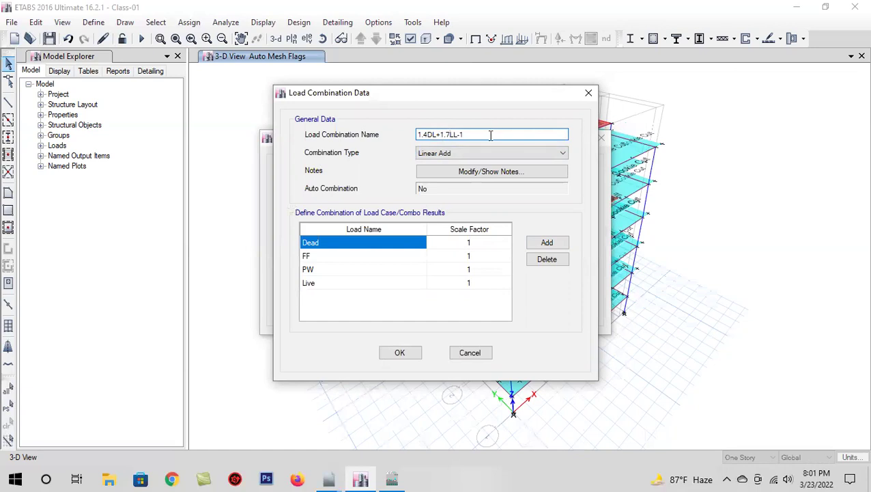
Set the 1.4DL+1.7LL scale factors to 1.4 for Dead, FF and PW and 1.7 for Live, and accept the combination.
{"action": "left_click", "coordinate": [501, 242]}
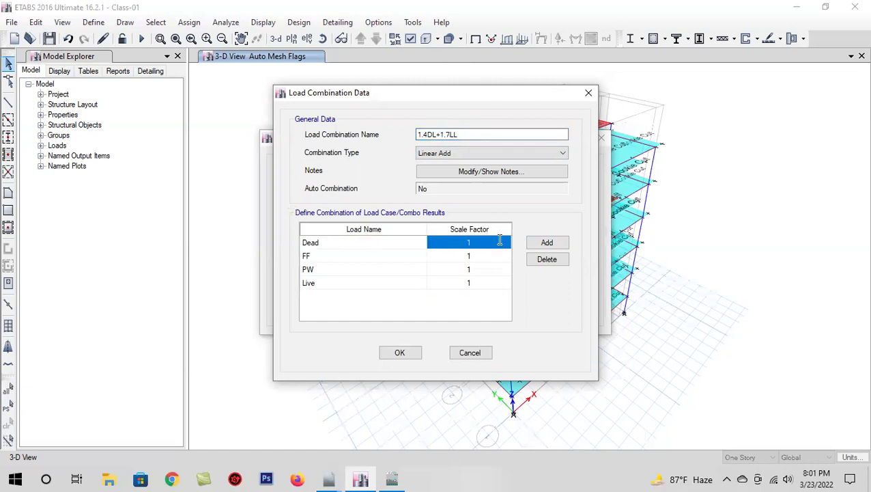
{"action": "left_click", "coordinate": [500, 242]}
{"action": "type", "text": ".4"}
{"action": "left_click", "coordinate": [488, 257]}
{"action": "left_click", "coordinate": [488, 257]}
{"action": "type", "text": ".4"}
{"action": "left_click", "coordinate": [490, 269]}
{"action": "left_click", "coordinate": [490, 267]}
{"action": "left_click", "coordinate": [494, 283]}
{"action": "left_click", "coordinate": [494, 283]}
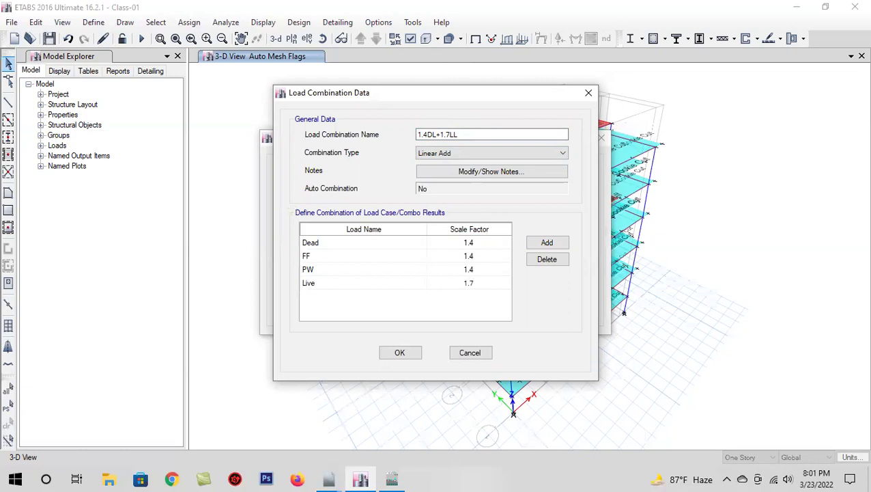
{"action": "left_click", "coordinate": [399, 353]}
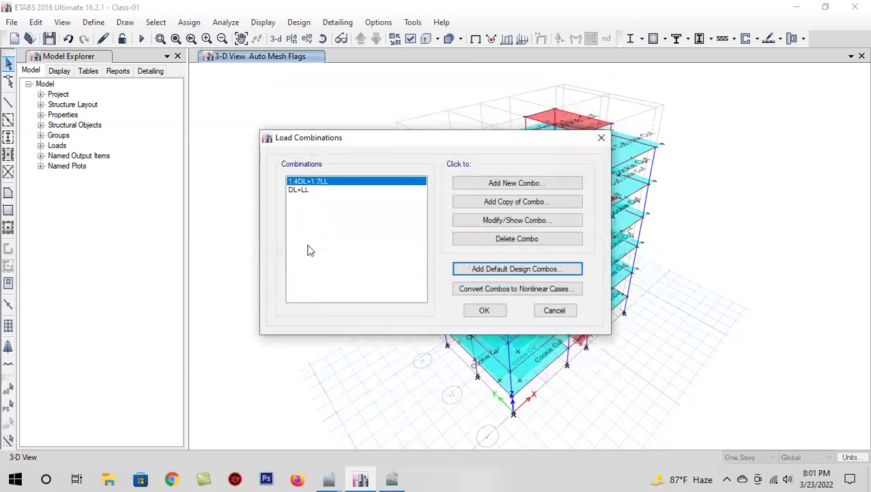
Copy the 1.4DL+1.7LL combination as 1.4DL and remove the Live load from the copy.
{"action": "left_click", "coordinate": [480, 205]}
{"action": "key", "text": "BackSpace"}
{"action": "key", "text": "BackSpace"}
{"action": "key", "text": "BackSpace"}
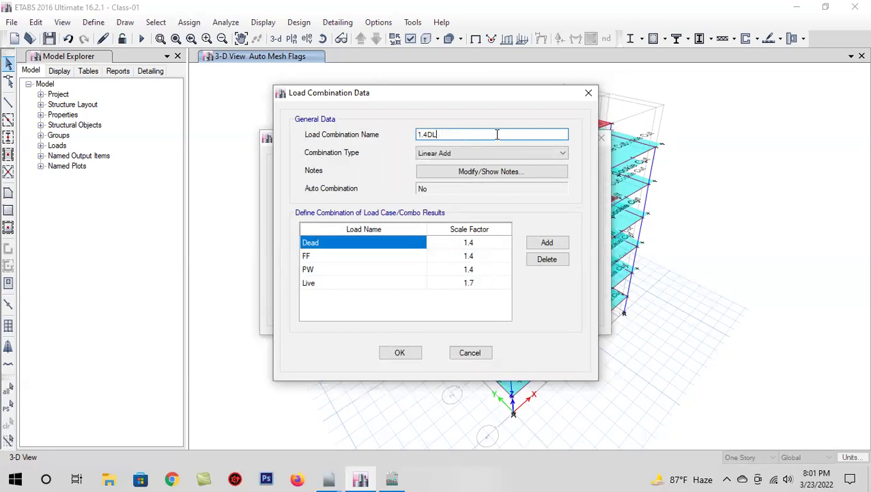
{"action": "left_click", "coordinate": [488, 282]}
{"action": "left_click", "coordinate": [547, 258]}
{"action": "left_click", "coordinate": [399, 353]}
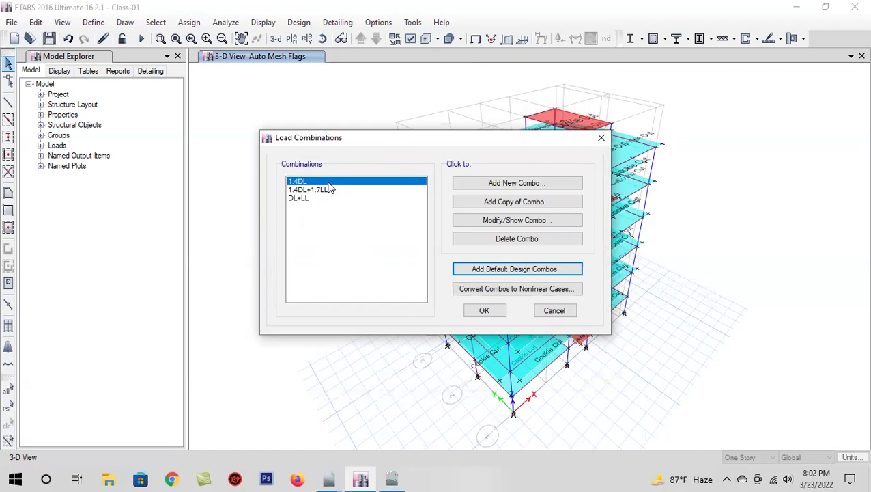
Create a copy of the DL+LL combination and name it 1.05DL+1.275LL+1.4025EQX.
{"action": "left_click", "coordinate": [321, 198]}
{"action": "left_click", "coordinate": [495, 202]}
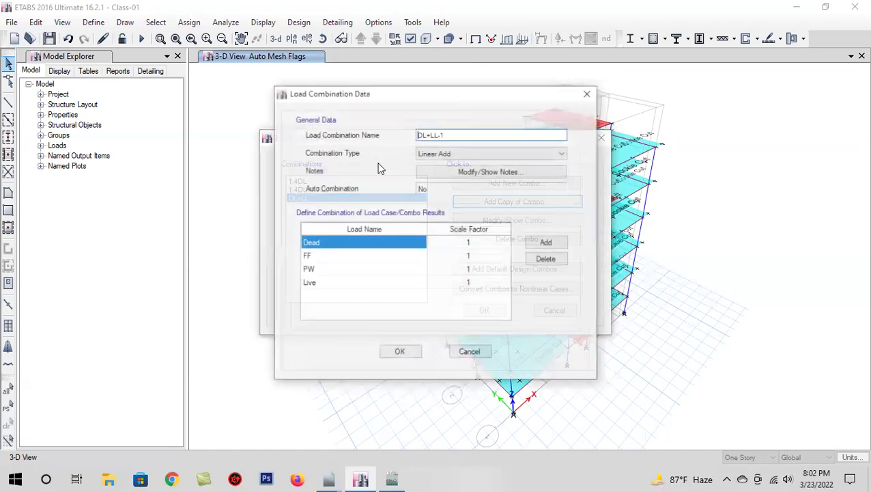
{"action": "type", "text": "1.05"}
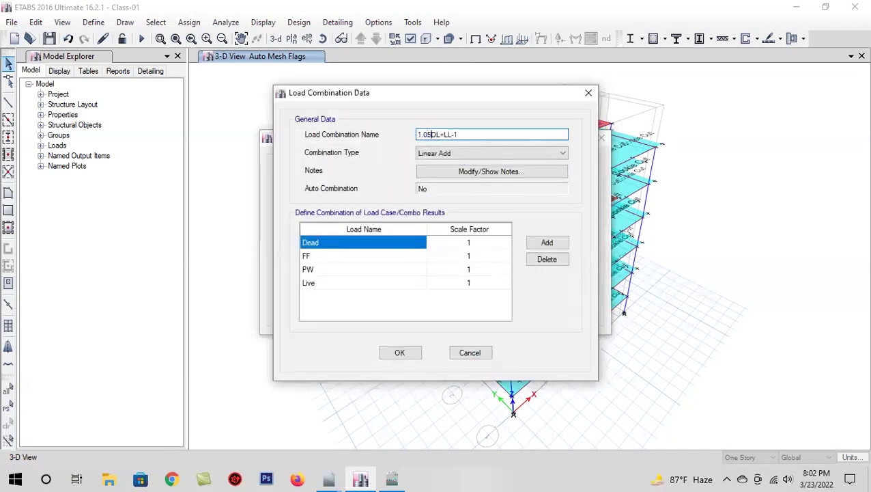
{"action": "left_click", "coordinate": [444, 134]}
{"action": "type", "text": "1.275"}
{"action": "left_click", "coordinate": [490, 138]}
{"action": "type", "text": "+1.4025EQX"}
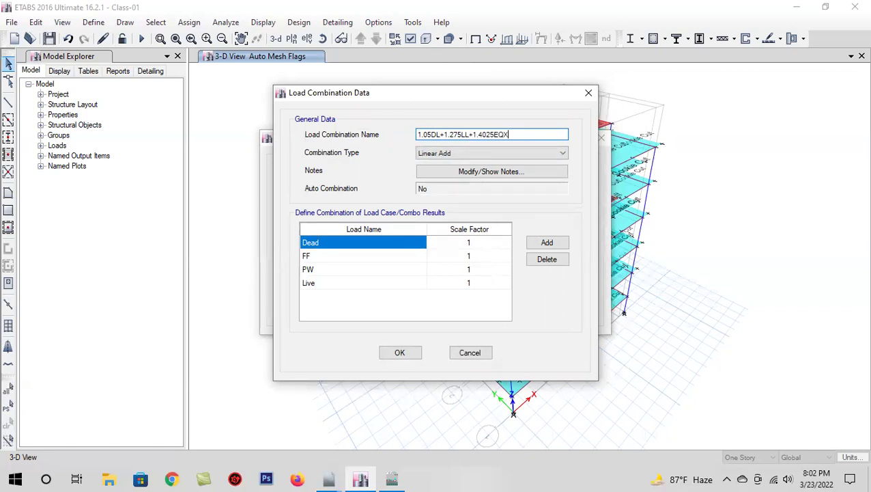
Set the new combination's scale factors to 1.05 for Dead, FF and PW and 1.275 for Live.
{"action": "left_click", "coordinate": [486, 245]}
{"action": "type", "text": "1.05"}
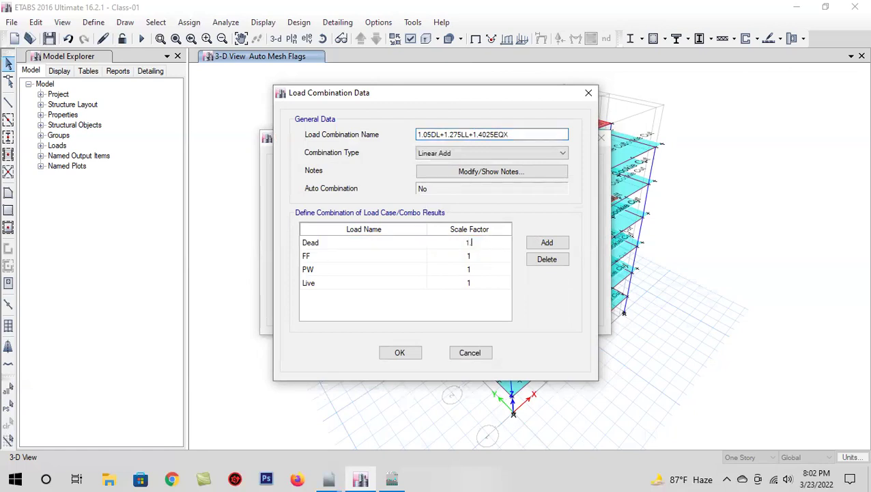
{"action": "left_click", "coordinate": [498, 256]}
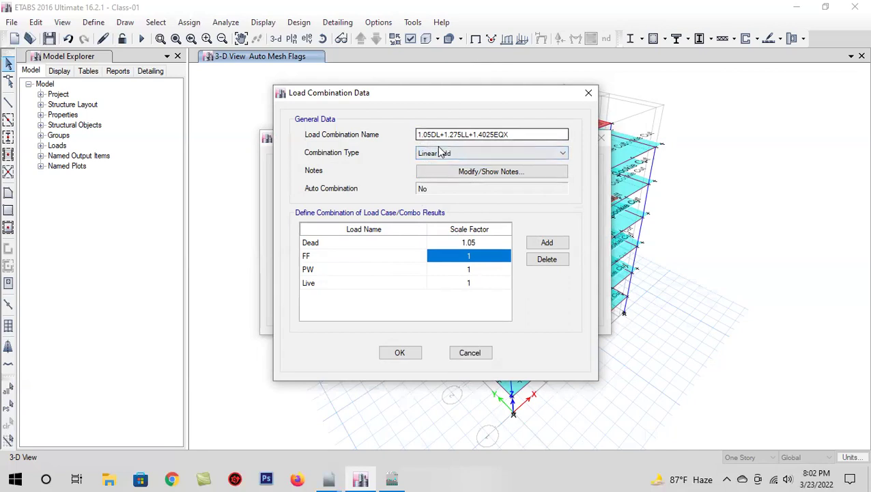
{"action": "type", "text": "1.05"}
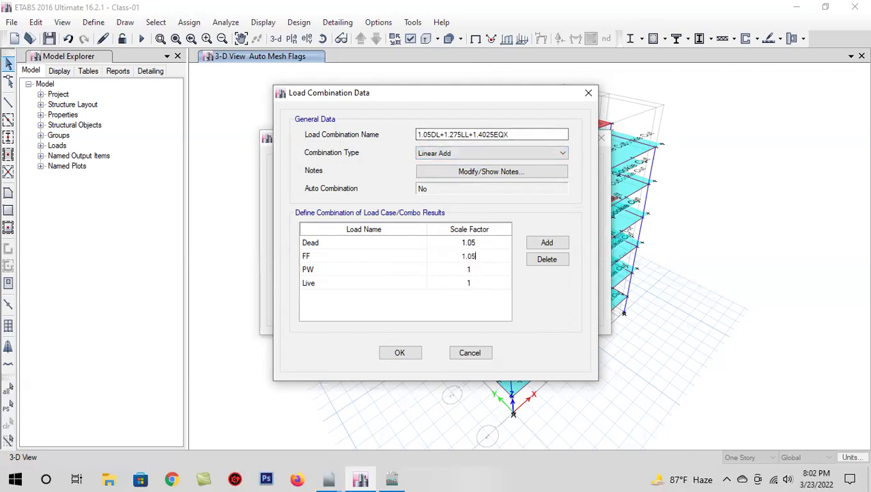
{"action": "left_click", "coordinate": [488, 273]}
{"action": "left_click", "coordinate": [488, 273]}
{"action": "type", "text": ".05"}
{"action": "left_click", "coordinate": [500, 284]}
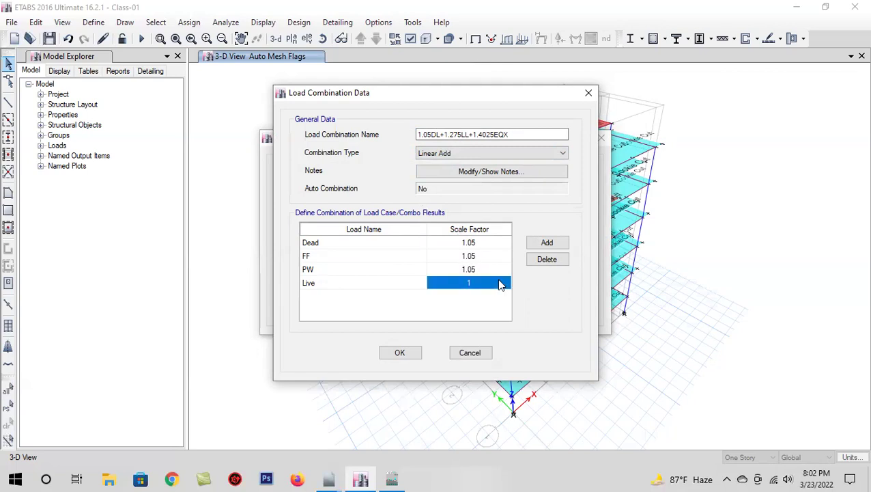
{"action": "left_click", "coordinate": [500, 284]}
{"action": "type", "text": ".275"}
{"action": "key", "text": "Return"}
Add the EQX load to the 1.05DL+1.275LL+1.4025EQX combination with a scale factor of 1.4025.
{"action": "left_click", "coordinate": [544, 243]}
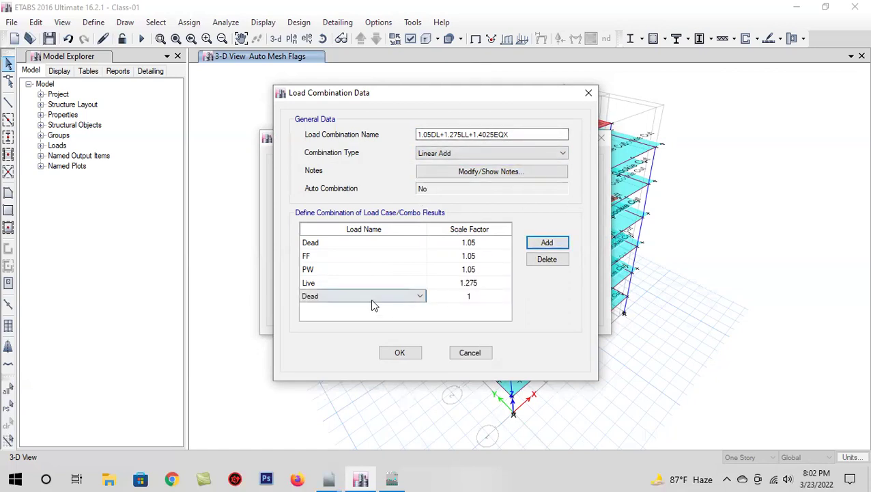
{"action": "left_click", "coordinate": [374, 301]}
{"action": "left_click", "coordinate": [350, 374]}
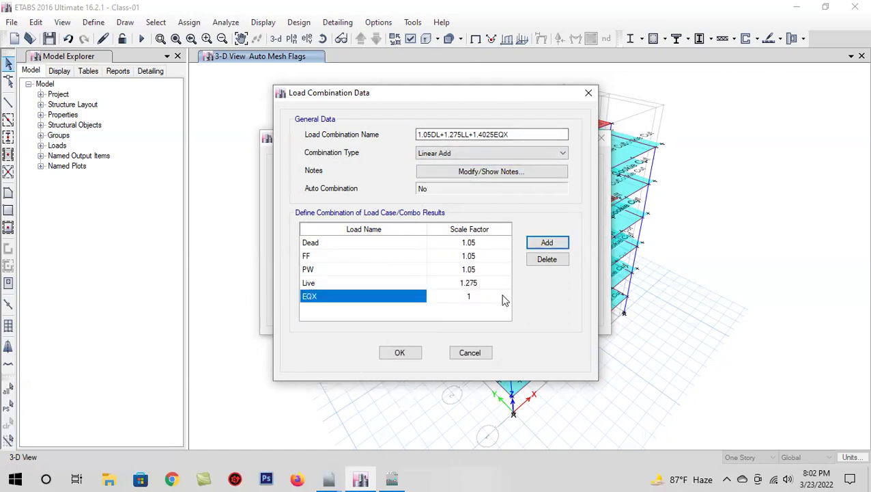
{"action": "left_click", "coordinate": [489, 297]}
{"action": "type", "text": ".4025"}
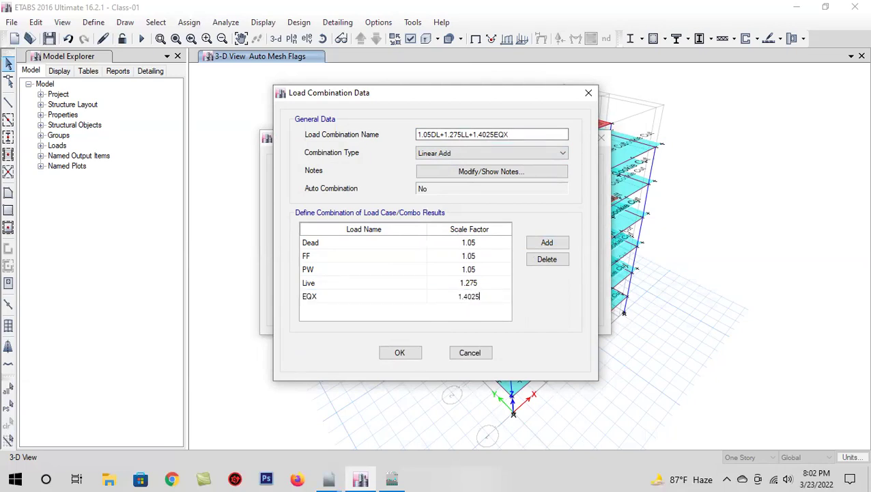
{"action": "left_click", "coordinate": [399, 353]}
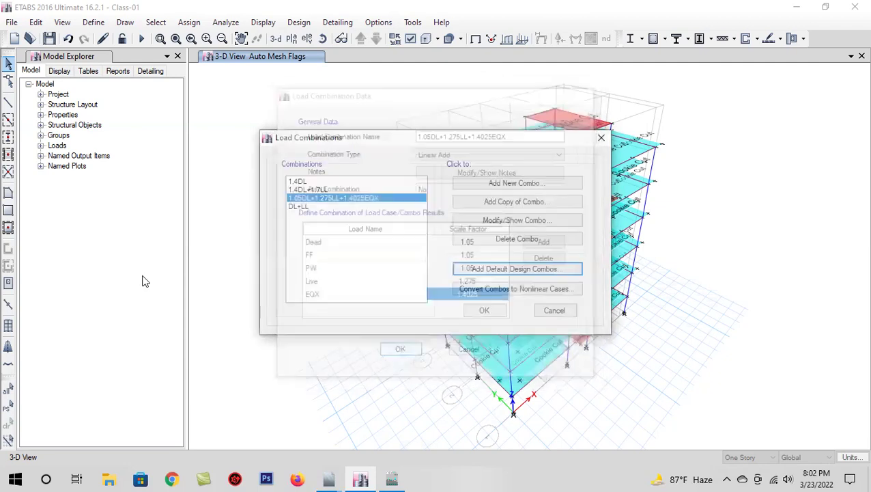
Copy the 1.05DL+1.275LL+1.4025EQX combination under its default name, with the EQX scale factor set to -1.4025.
{"action": "left_click", "coordinate": [517, 201]}
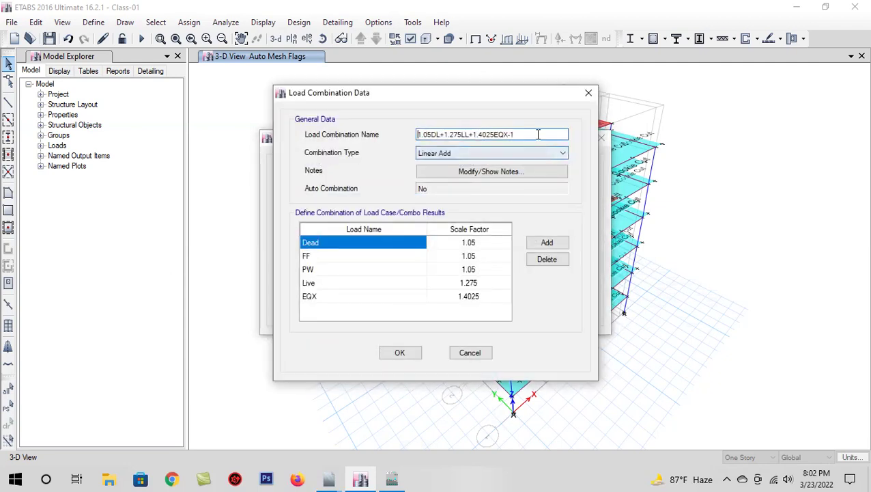
{"action": "left_click", "coordinate": [447, 301]}
{"action": "left_click", "coordinate": [454, 298]}
{"action": "type", "text": "-"}
{"action": "left_click", "coordinate": [515, 138]}
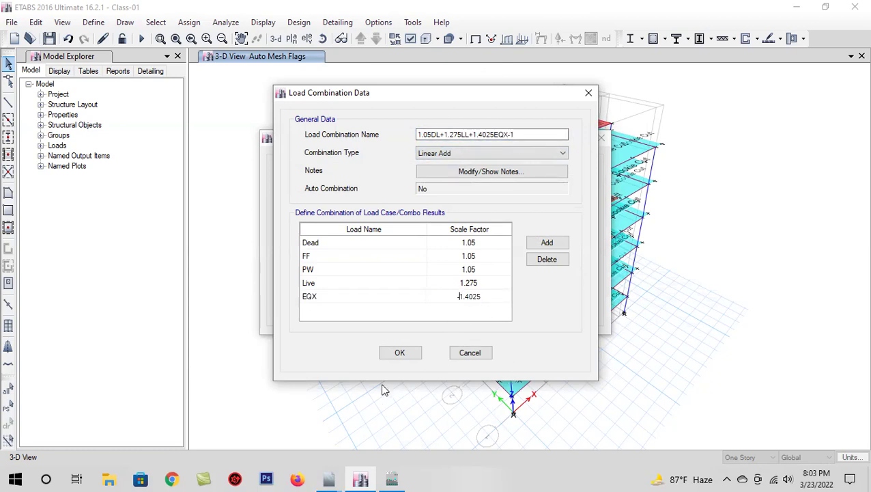
{"action": "left_click", "coordinate": [399, 352]}
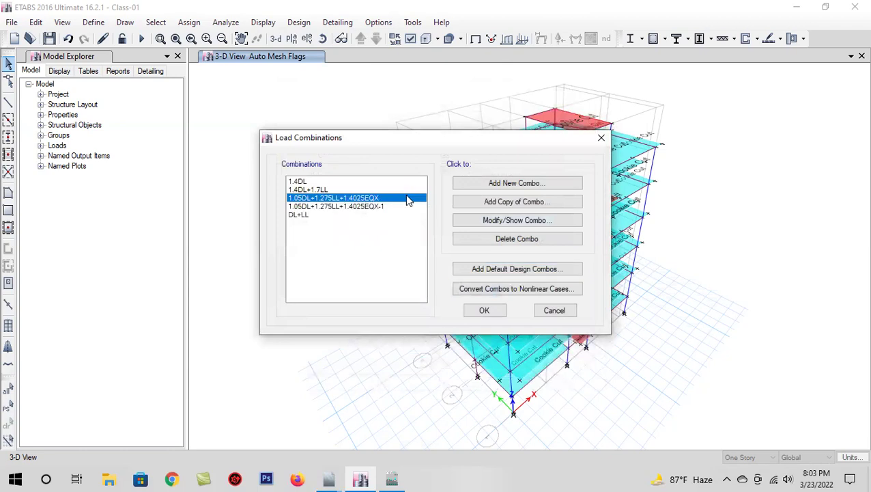
Copy the 1.05DL+1.275LL+1.4025EQX combination as 1.05DL+1.275LL+1.4025EQY, replacing the EQX load with EQY.
{"action": "left_click", "coordinate": [517, 201]}
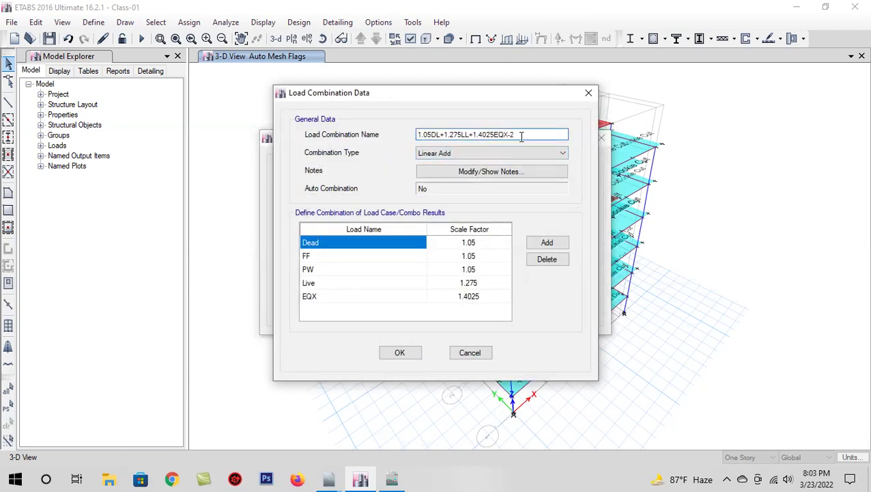
{"action": "left_click", "coordinate": [344, 297]}
{"action": "left_click", "coordinate": [343, 299]}
{"action": "left_click", "coordinate": [335, 398]}
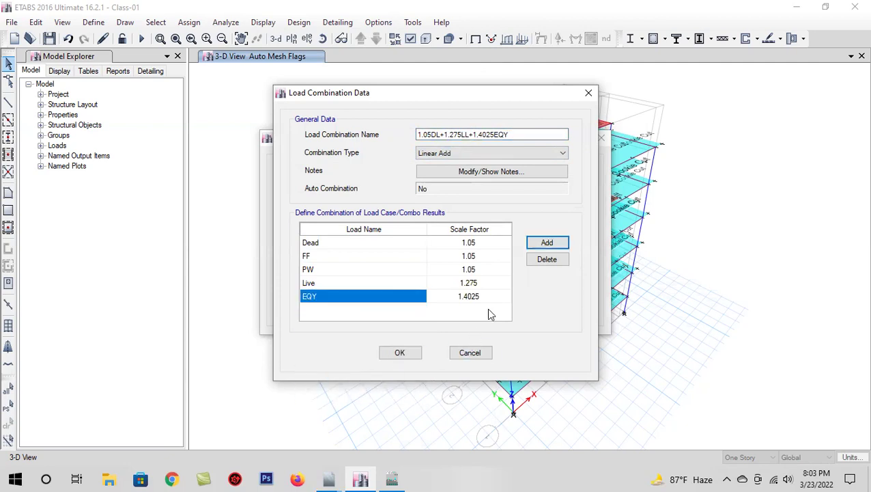
{"action": "left_click", "coordinate": [399, 352]}
Copy the 1.05DL+1.275LL+1.4025EQY combination under its default name, with the EQY scale factor set to -1.4025.
{"action": "left_click", "coordinate": [487, 202]}
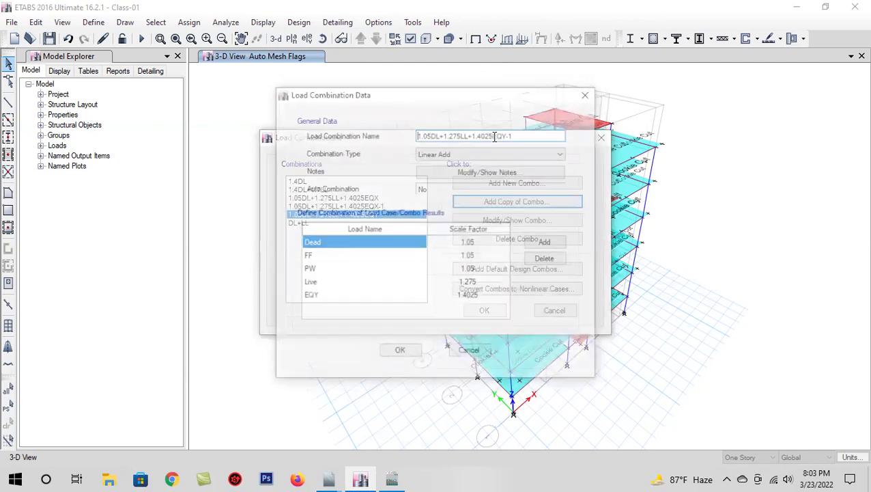
{"action": "left_click", "coordinate": [466, 298]}
{"action": "left_click", "coordinate": [455, 298]}
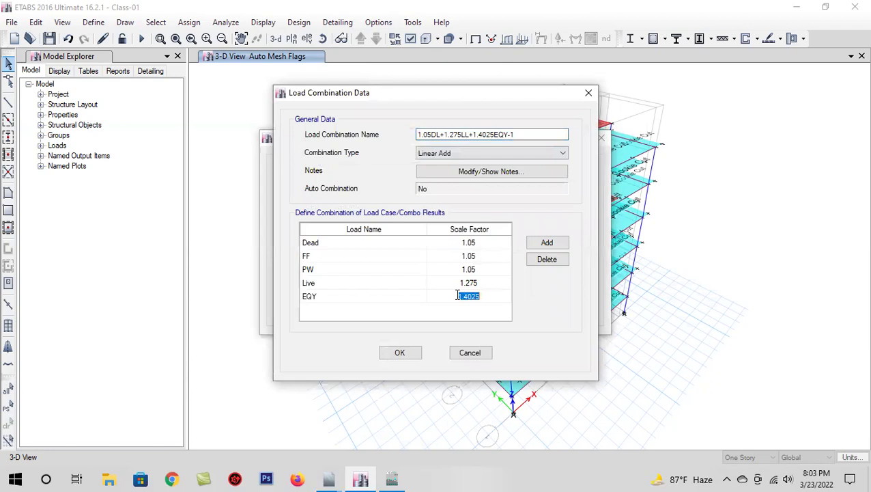
{"action": "type", "text": "-"}
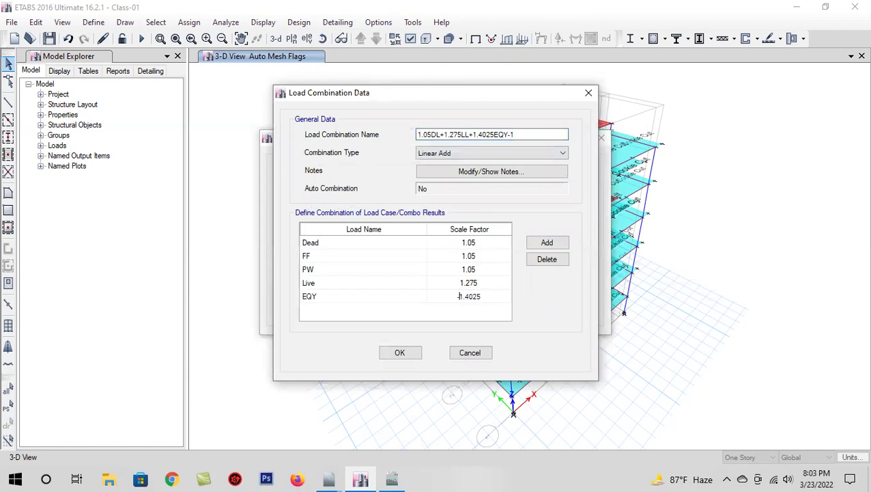
{"action": "left_click", "coordinate": [400, 354]}
Copy the 1.05DL+1.275LL+1.4025EQX combination as 1.05DL+1.4025EQX and remove the Live load from the copy.
{"action": "left_click", "coordinate": [386, 206]}
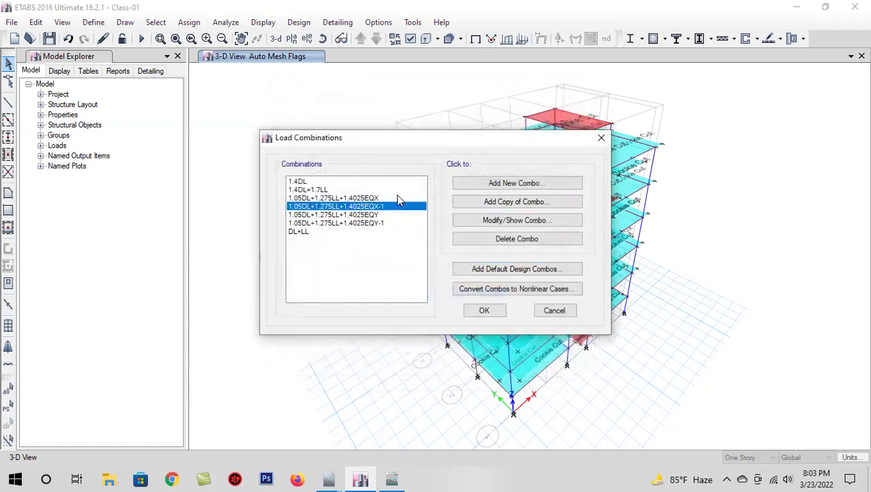
{"action": "left_click", "coordinate": [396, 197]}
{"action": "left_click", "coordinate": [458, 206]}
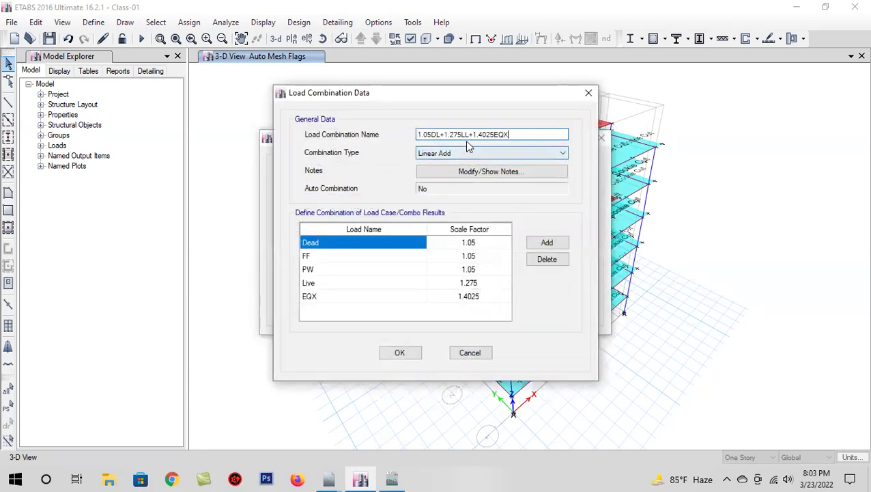
{"action": "key", "text": "BackSpace"}
{"action": "key", "text": "BackSpace"}
{"action": "key", "text": "BackSpace"}
{"action": "key", "text": "BackSpace"}
{"action": "key", "text": "BackSpace"}
{"action": "key", "text": "BackSpace"}
{"action": "key", "text": "BackSpace"}
{"action": "key", "text": "BackSpace"}
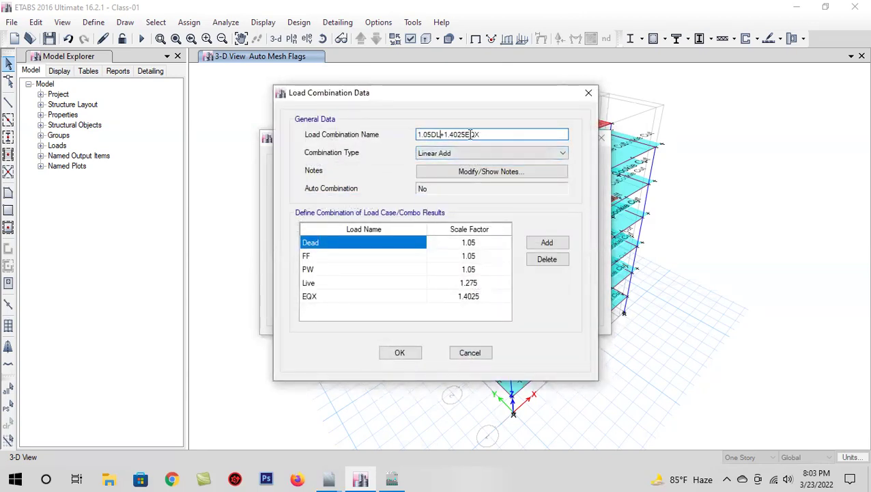
{"action": "left_click", "coordinate": [480, 284]}
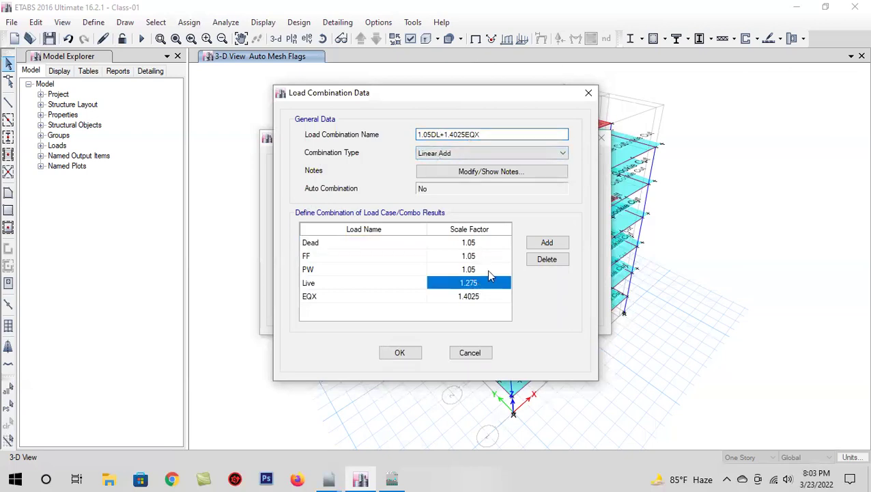
{"action": "left_click", "coordinate": [547, 259]}
{"action": "left_click", "coordinate": [400, 352]}
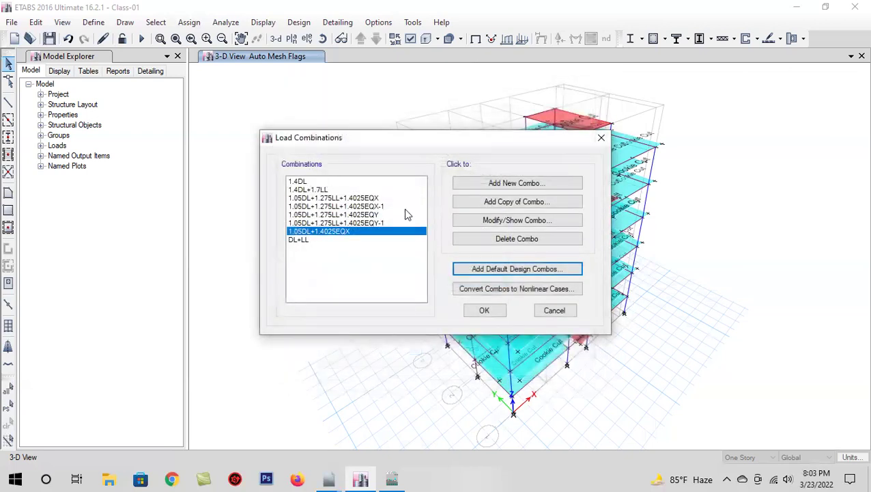
Copy the 1.05DL+1.4025EQX combination under its default name, with the EQX scale factor set to -1.4025.
{"action": "left_click", "coordinate": [470, 205]}
{"action": "left_click", "coordinate": [460, 284]}
{"action": "left_click", "coordinate": [459, 287]}
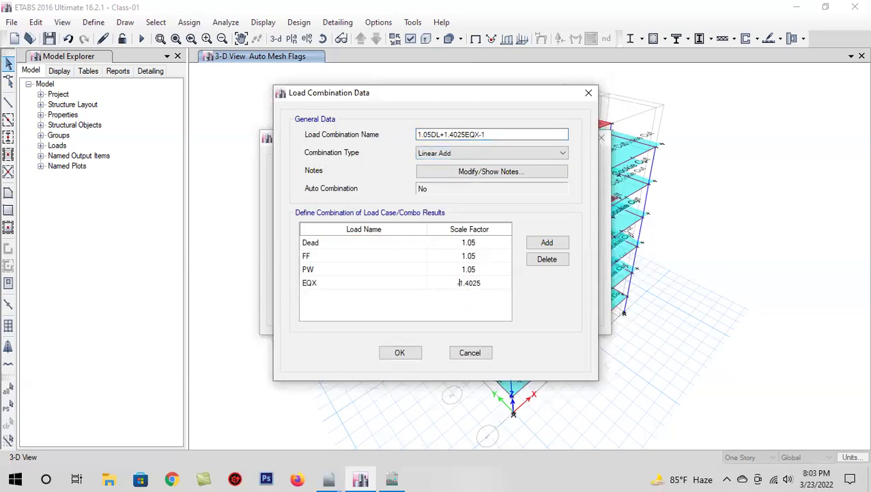
{"action": "left_click", "coordinate": [401, 352]}
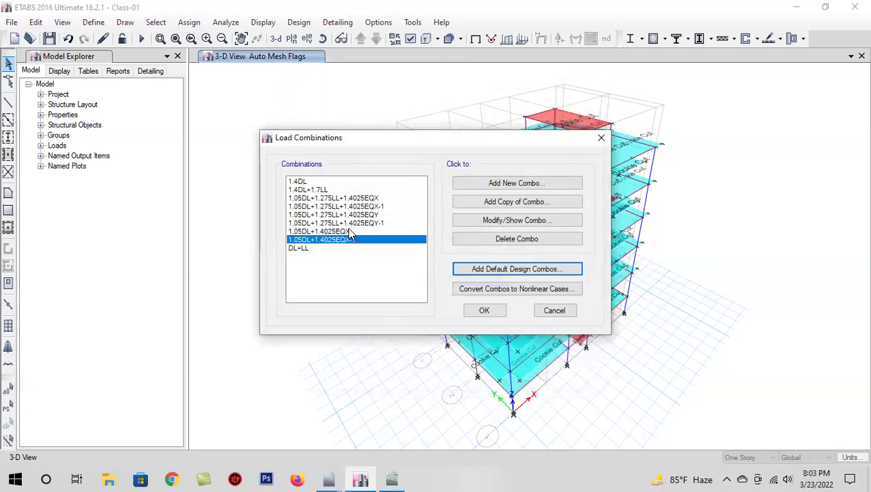
Copy the 1.05DL+1.4025EQX combination as 1.05DL+1.4025EQY, replacing the EQX load with EQY.
{"action": "left_click", "coordinate": [571, 205]}
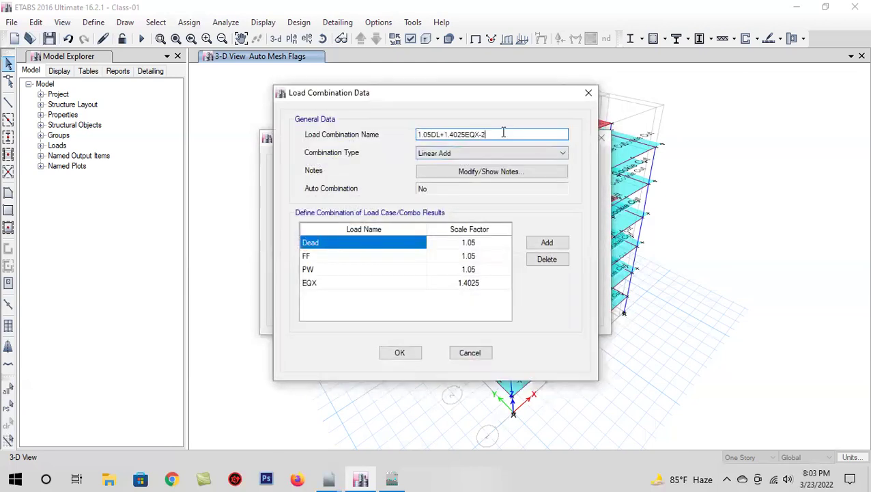
{"action": "type", "text": "Y"}
{"action": "left_click", "coordinate": [343, 285]}
{"action": "left_click", "coordinate": [343, 285]}
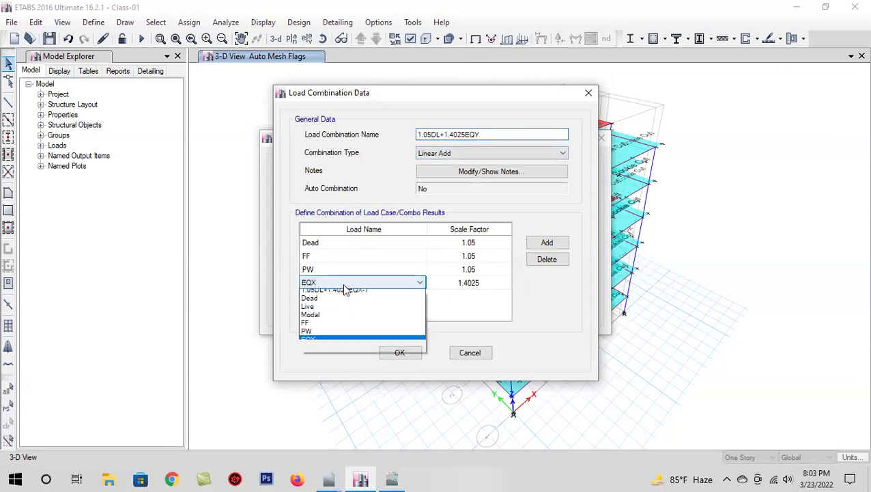
{"action": "left_click", "coordinate": [310, 419]}
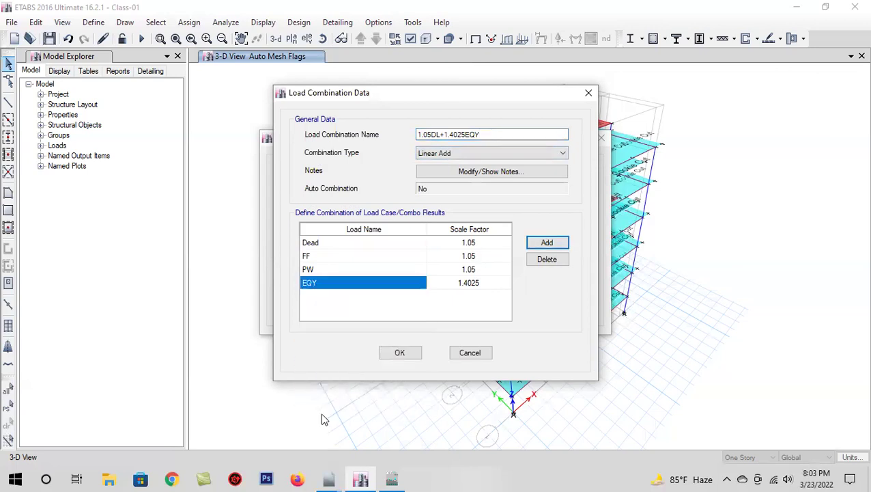
{"action": "left_click", "coordinate": [400, 352]}
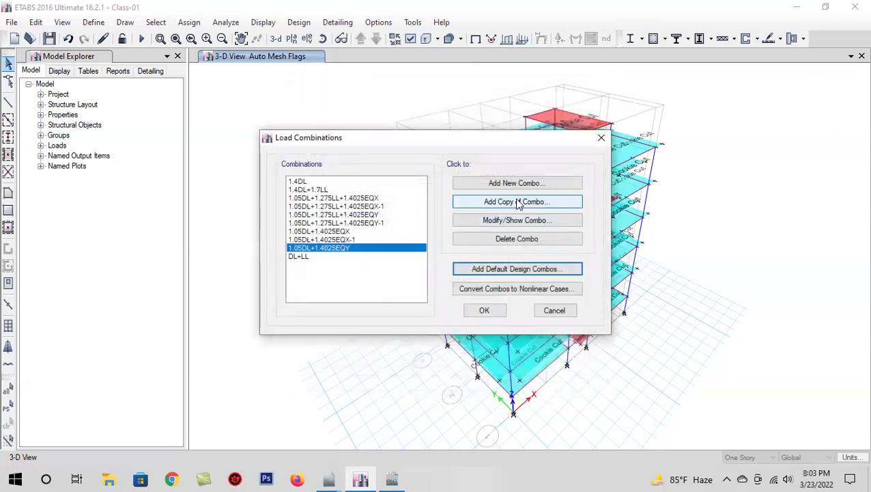
Copy the 1.05DL+1.4025EQY combination under its default name, with the EQY scale factor set to -1.4025.
{"action": "left_click", "coordinate": [517, 201]}
{"action": "left_click", "coordinate": [471, 283]}
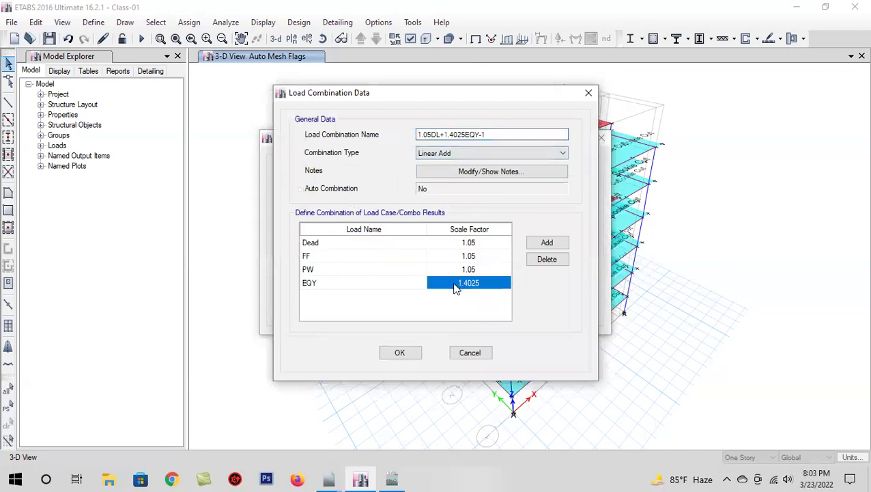
{"action": "left_click", "coordinate": [454, 283]}
{"action": "type", "text": "-"}
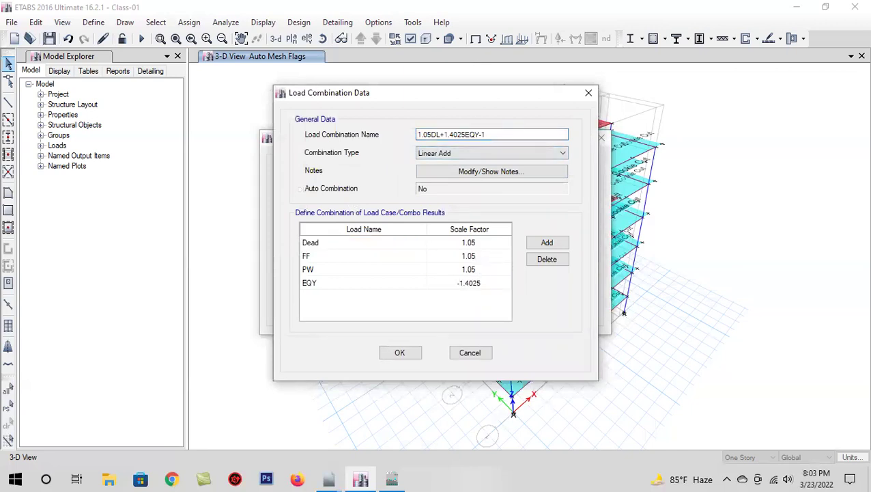
{"action": "left_click", "coordinate": [400, 354]}
Create a copy of the 1.05DL+1.4025EQX combination and name it 0.9DL+1.43EQX.
{"action": "left_click", "coordinate": [354, 232]}
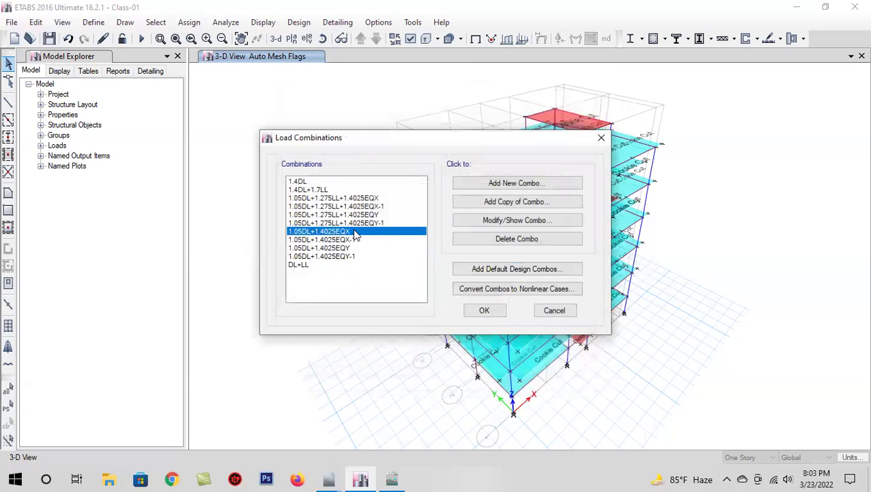
{"action": "left_click", "coordinate": [472, 208]}
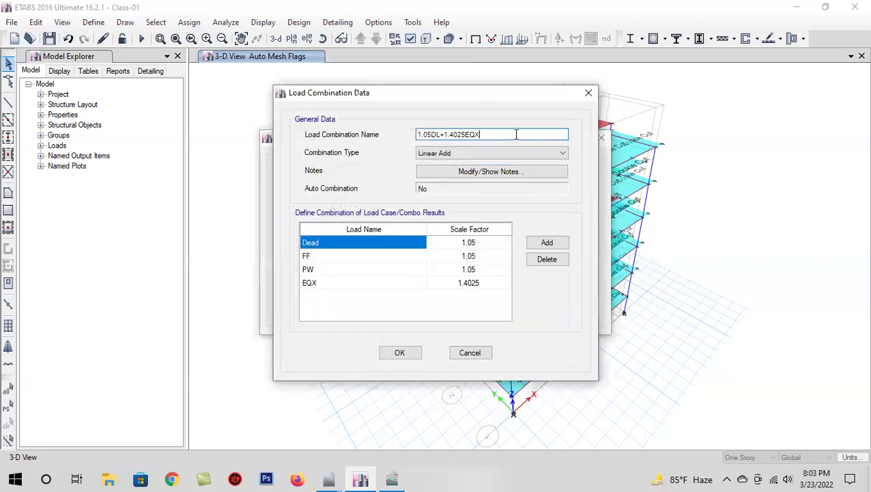
{"action": "left_click", "coordinate": [465, 134]}
{"action": "key", "text": "BackSpace"}
{"action": "key", "text": "BackSpace"}
{"action": "key", "text": "BackSpace"}
{"action": "type", "text": "3"}
{"action": "left_click_drag", "start_coordinate": [431, 135], "coordinate": [406, 138]}
{"action": "type", "text": "0.9"}
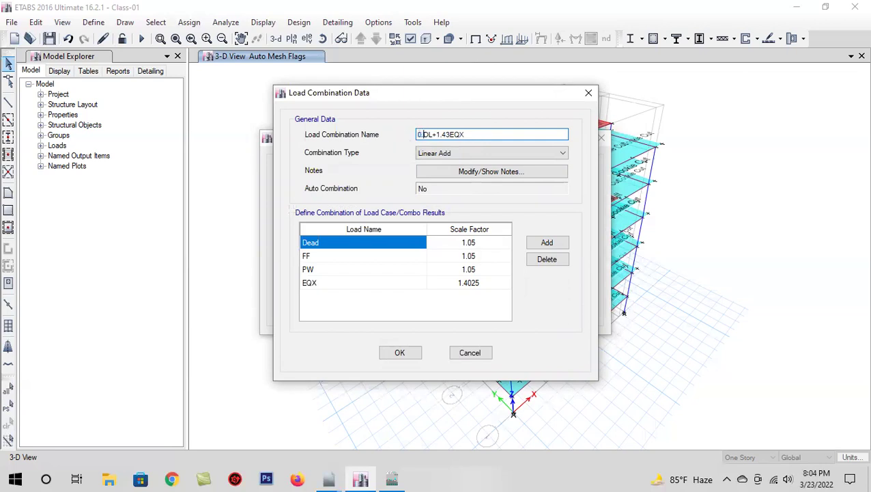
Set the new combination's scale factors to 0.9 for Dead, FF and PW and 1.43 for EQX, and accept it.
{"action": "left_click", "coordinate": [499, 244]}
{"action": "type", "text": "0.9"}
{"action": "left_click", "coordinate": [493, 259]}
{"action": "type", "text": "0.9"}
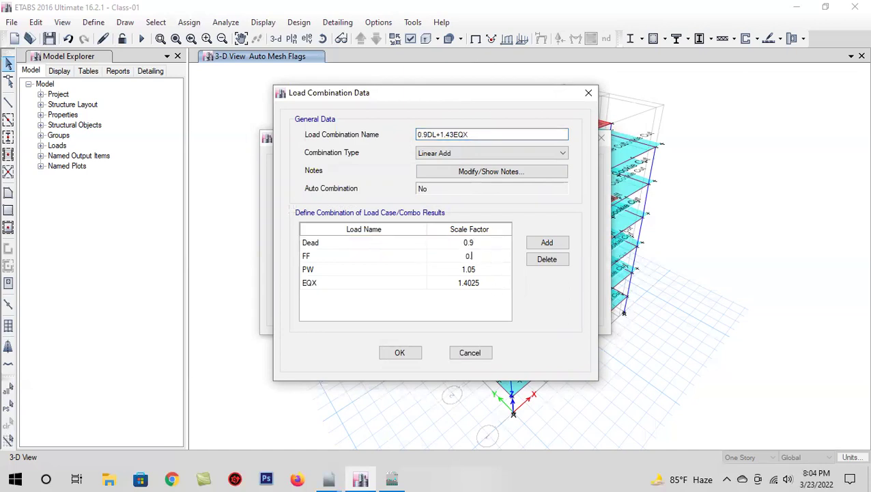
{"action": "left_click", "coordinate": [494, 283]}
{"action": "left_click", "coordinate": [495, 271]}
{"action": "type", "text": "0.9"}
{"action": "left_click", "coordinate": [492, 283]}
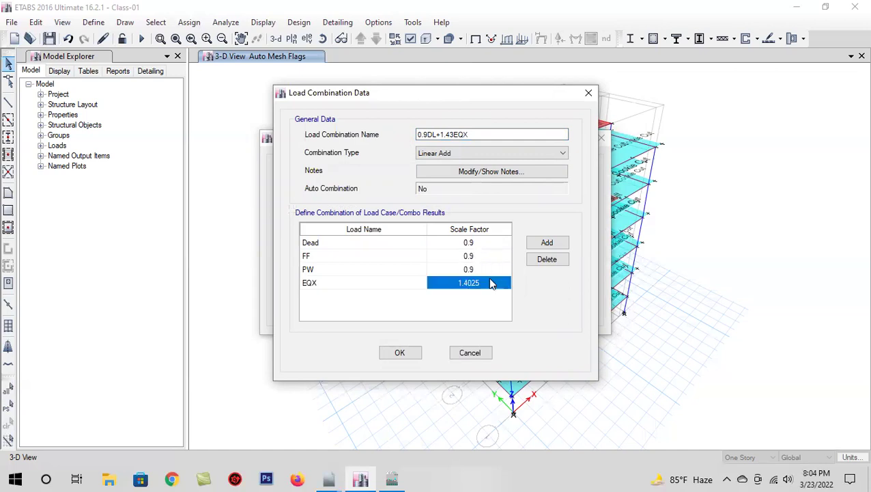
{"action": "type", "text": "1"}
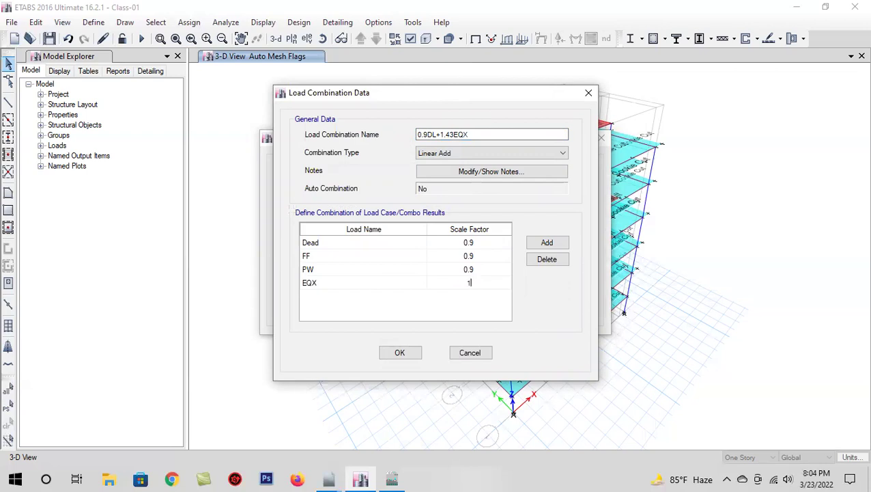
{"action": "type", "text": "433"}
{"action": "left_click", "coordinate": [399, 352]}
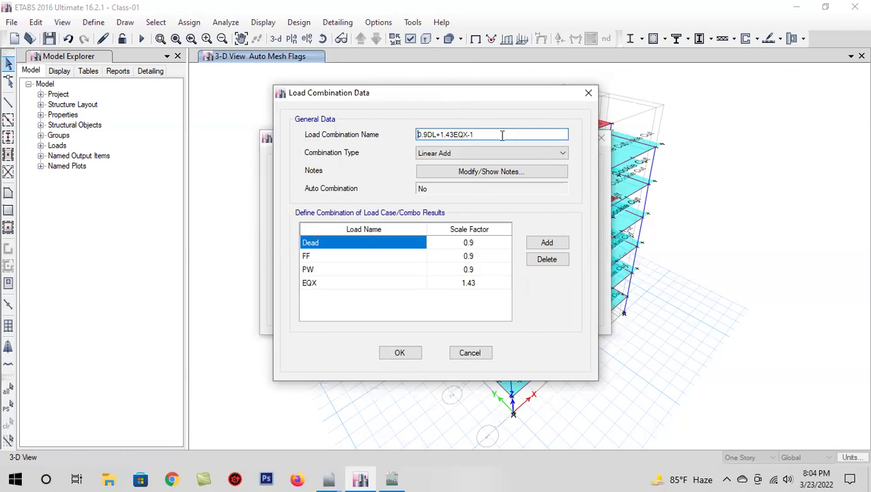
Set the EQX scale factor to -1.43 in the default-named copy of the 0.9DL+1.43EQX combination and accept it.
{"action": "left_click", "coordinate": [463, 295]}
{"action": "left_click", "coordinate": [464, 294]}
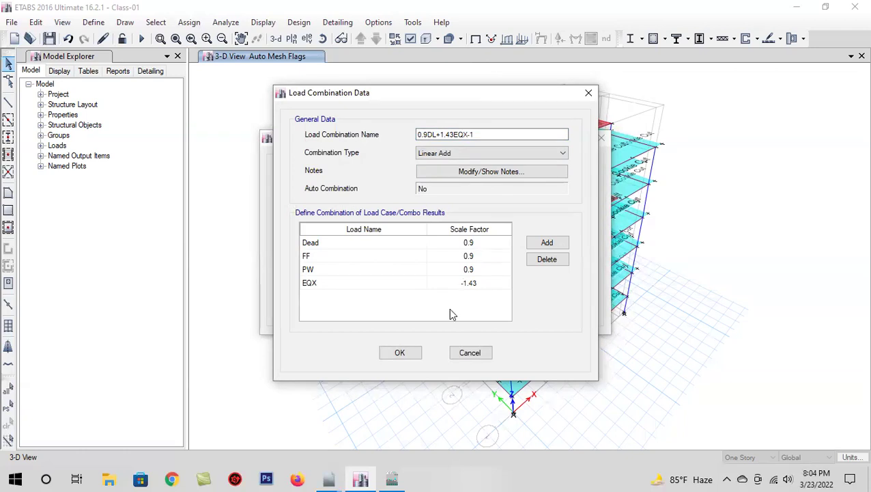
{"action": "left_click", "coordinate": [399, 352]}
Copy the 0.9DL+1.43EQX combination as 0.9DL+1.43EQY, replacing the EQX load with EQY.
{"action": "left_click", "coordinate": [350, 181]}
{"action": "left_click", "coordinate": [504, 200]}
{"action": "left_click", "coordinate": [492, 134]}
{"action": "key", "text": "BackSpace"}
{"action": "key", "text": "BackSpace"}
{"action": "key", "text": "BackSpace"}
{"action": "type", "text": "Y"}
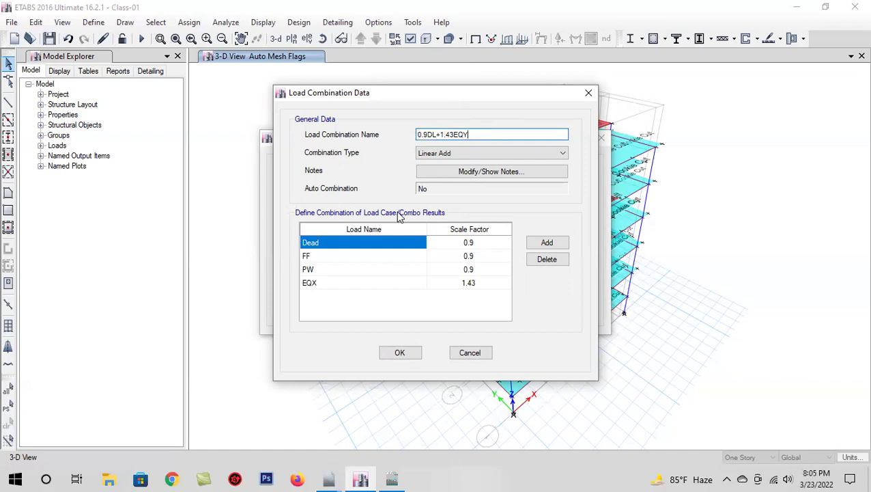
{"action": "left_click", "coordinate": [331, 284]}
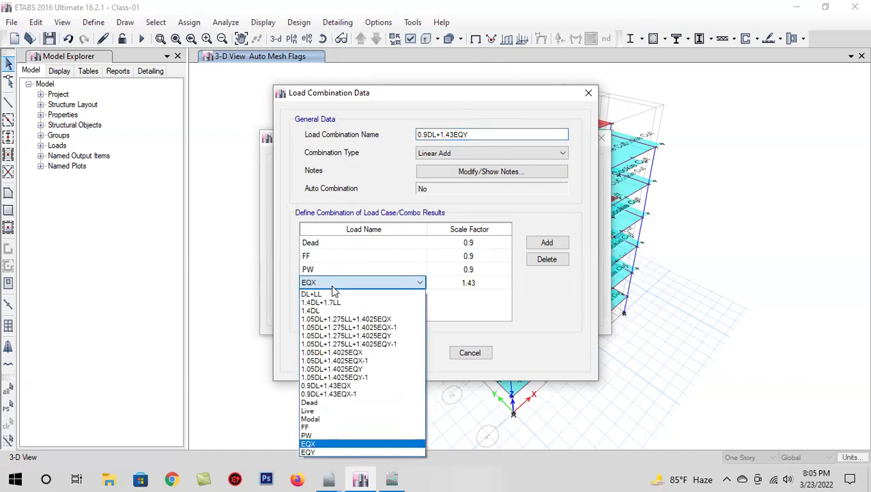
{"action": "left_click", "coordinate": [321, 451]}
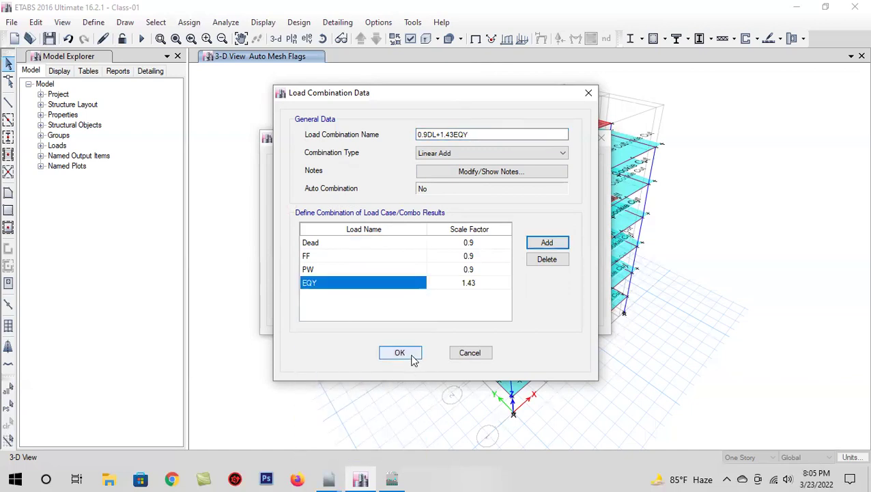
{"action": "left_click", "coordinate": [411, 359]}
Copy the 0.9DL+1.43EQY combination under its default name with an EQY scale factor of -1.43, and accept all load combinations.
{"action": "left_click", "coordinate": [526, 200]}
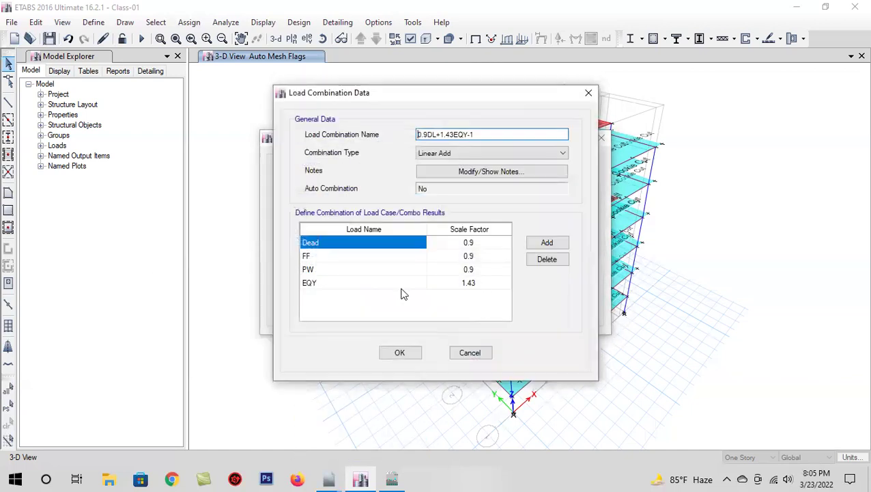
{"action": "left_click", "coordinate": [455, 285]}
{"action": "left_click", "coordinate": [458, 283]}
{"action": "type", "text": "-"}
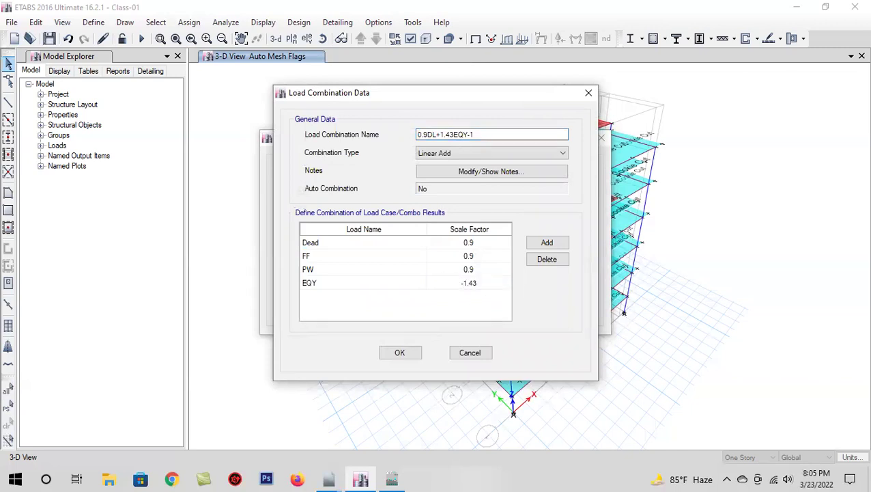
{"action": "left_click", "coordinate": [408, 357]}
{"action": "left_click", "coordinate": [484, 310]}
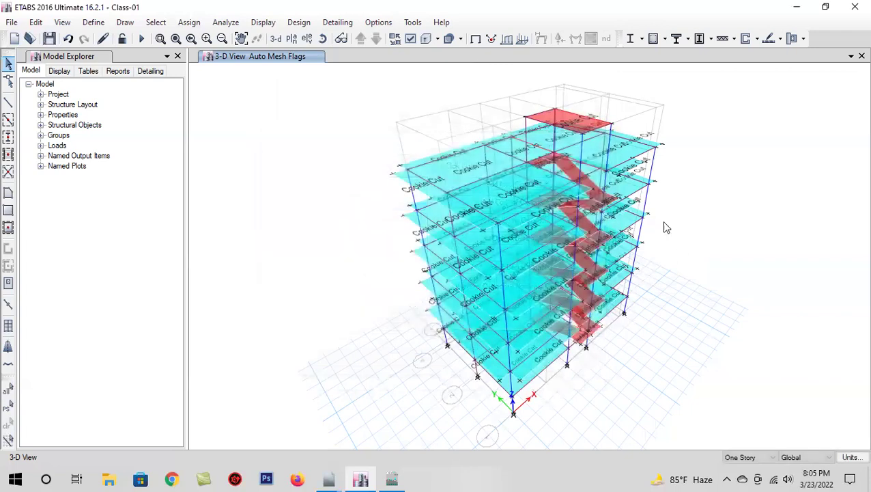
Save the model and run the model check, closing its report.
{"action": "left_click", "coordinate": [49, 39]}
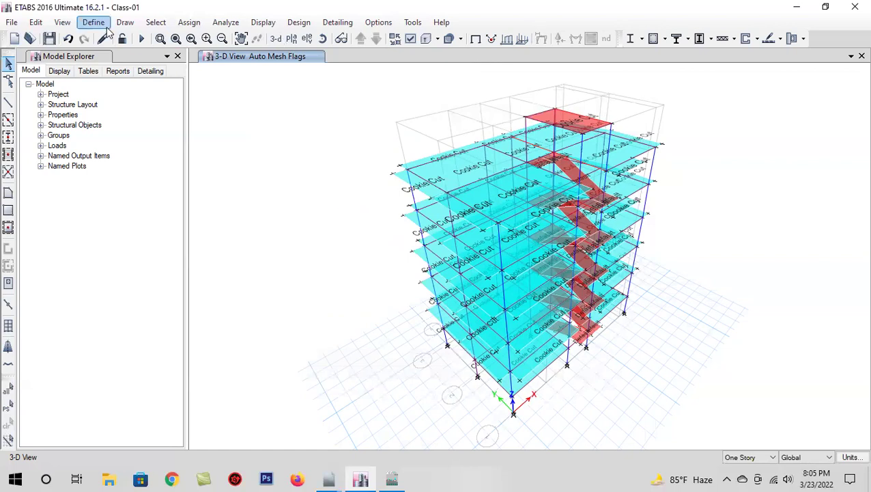
{"action": "left_click", "coordinate": [225, 22]}
{"action": "left_click", "coordinate": [259, 37]}
{"action": "left_click", "coordinate": [403, 401]}
{"action": "left_click", "coordinate": [401, 427]}
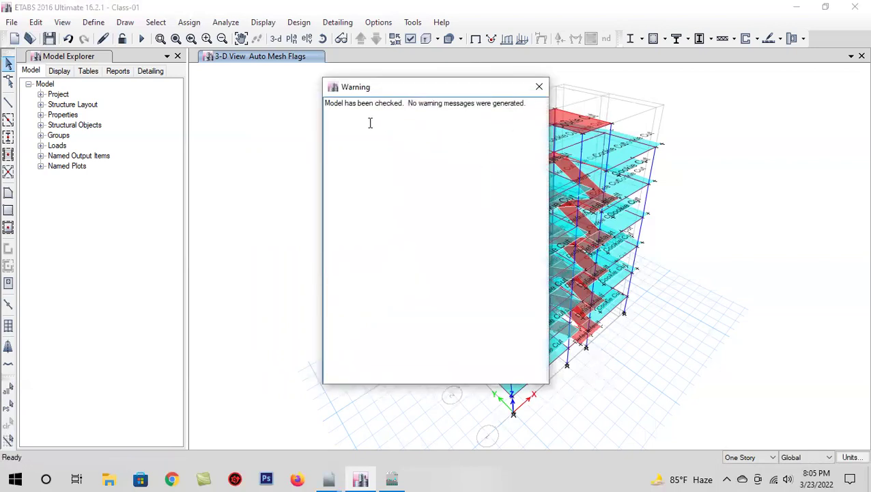
{"action": "left_click", "coordinate": [538, 87]}
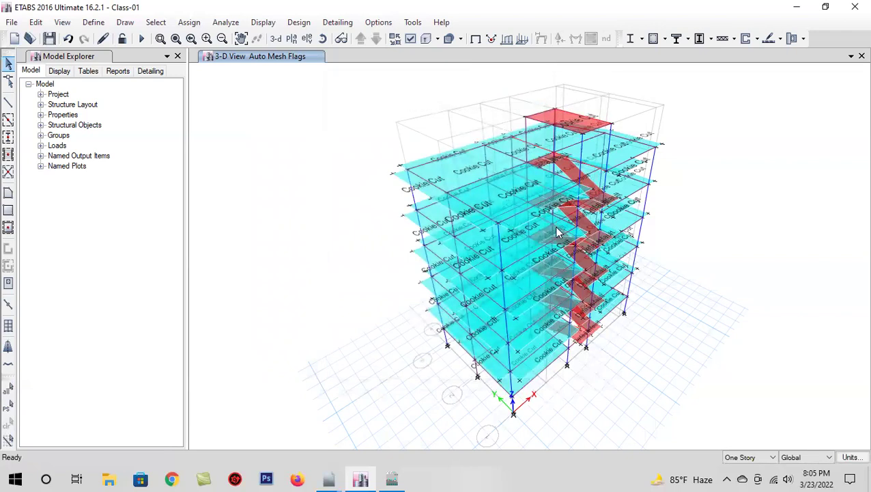
Run the structural analysis and start the concrete frame design check.
{"action": "left_click", "coordinate": [141, 38]}
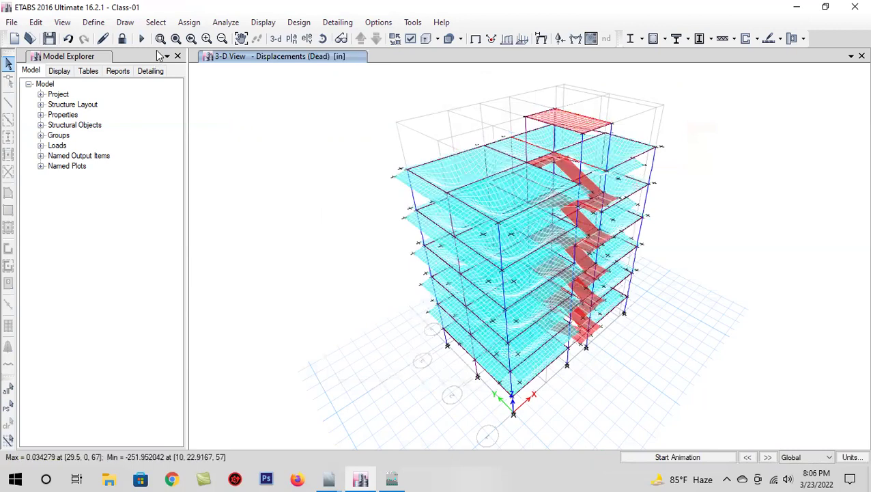
{"action": "mouse_move", "coordinate": [473, 246]}
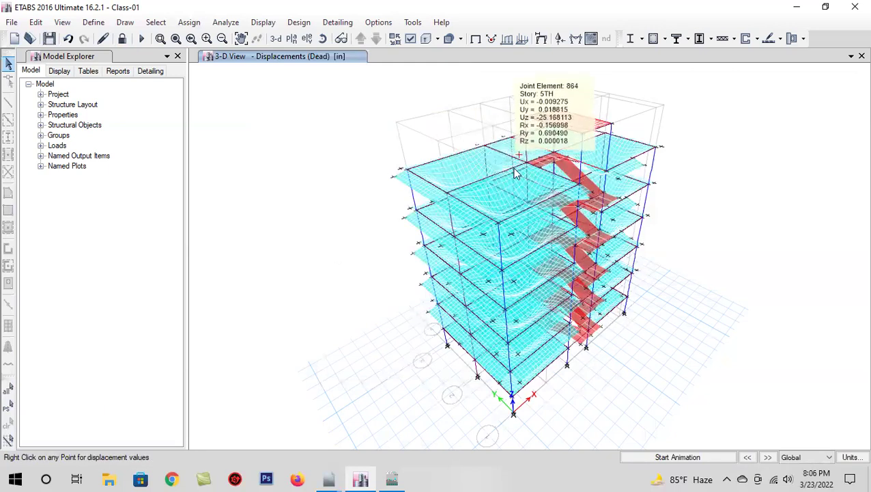
{"action": "left_click", "coordinate": [642, 43]}
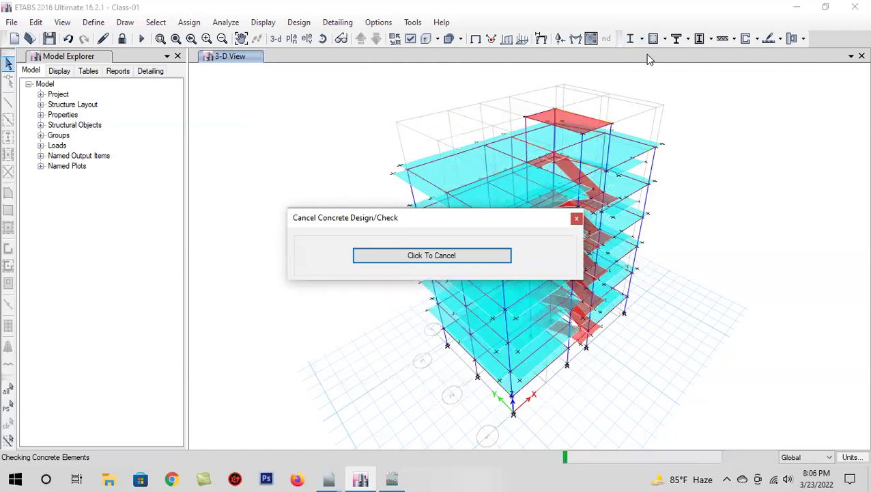